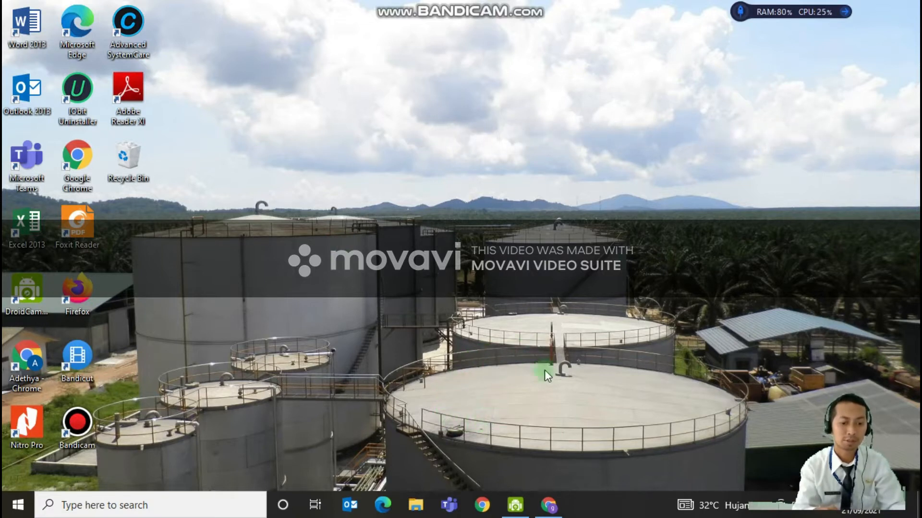
Switch to Google Chrome and enter classroom.google.com as the web address
mouse_move(548, 506)
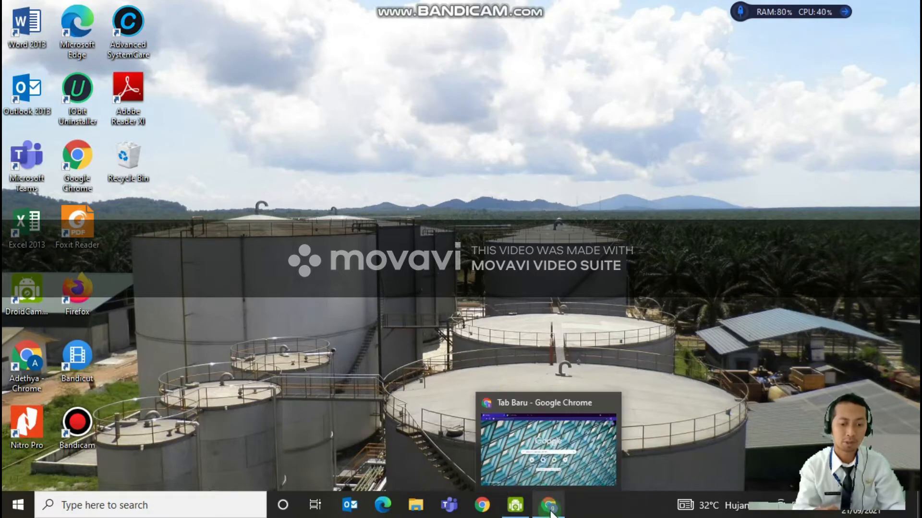
click(551, 512)
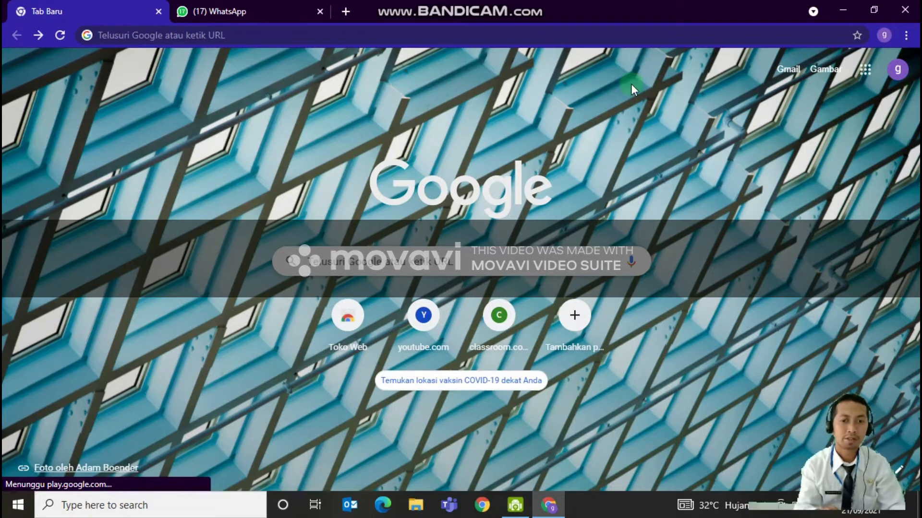
click(447, 38)
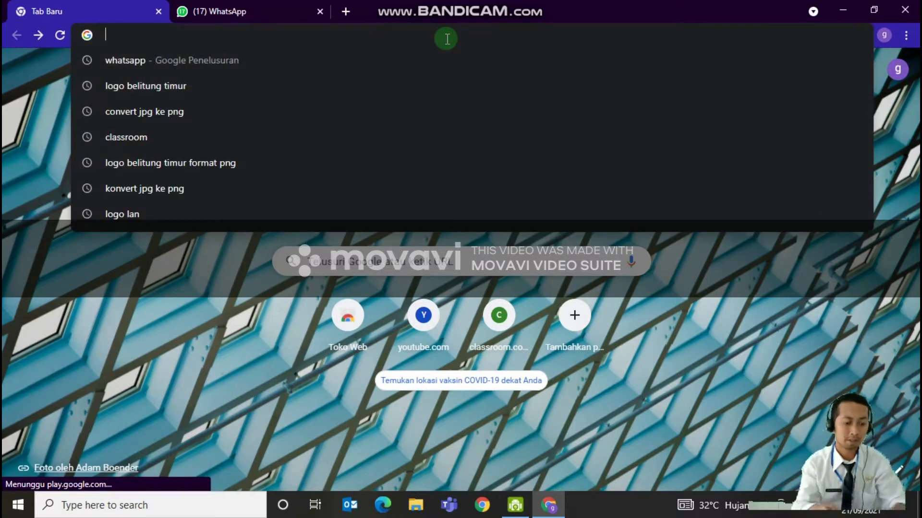
text(cla)
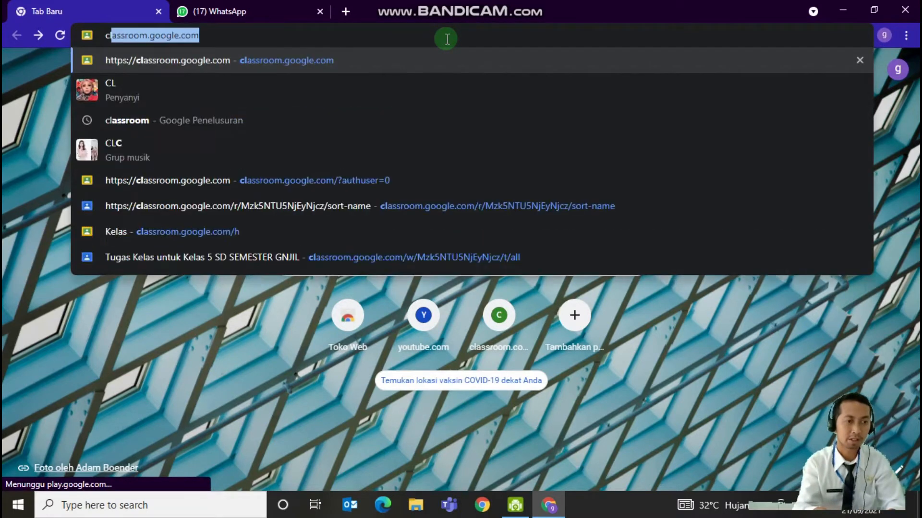
text(s)
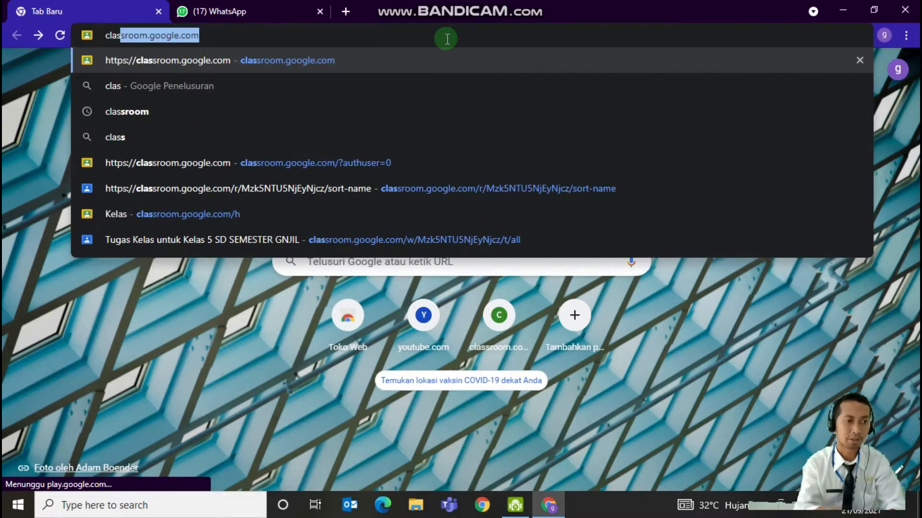
key(Return)
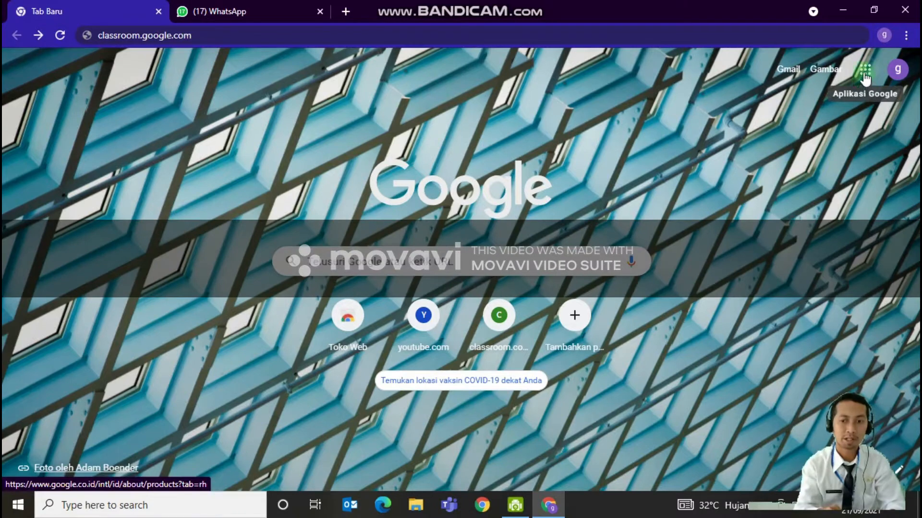
Open Google Classroom from the Google apps on the new tab page
click(865, 72)
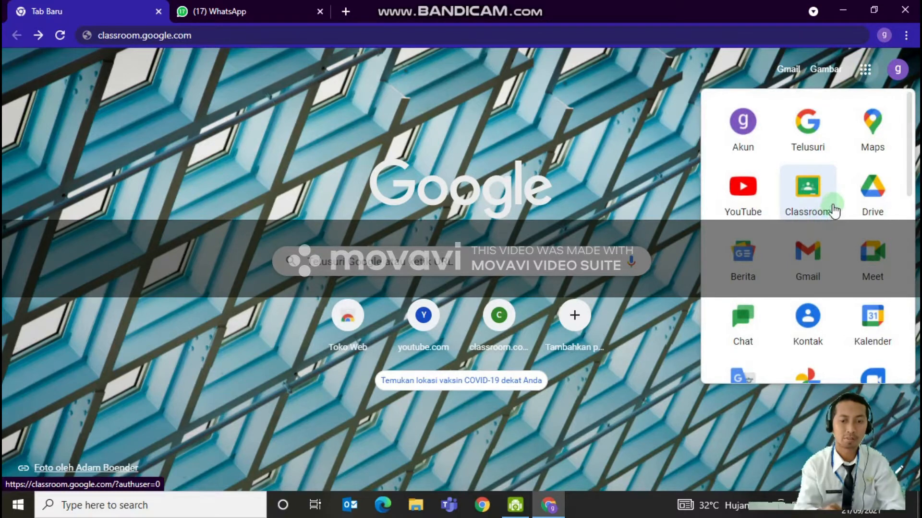
click(658, 154)
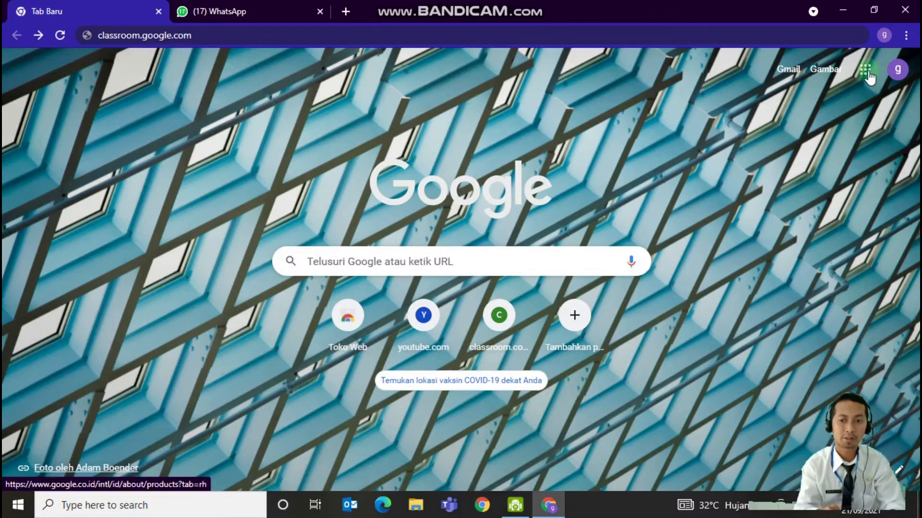
click(867, 73)
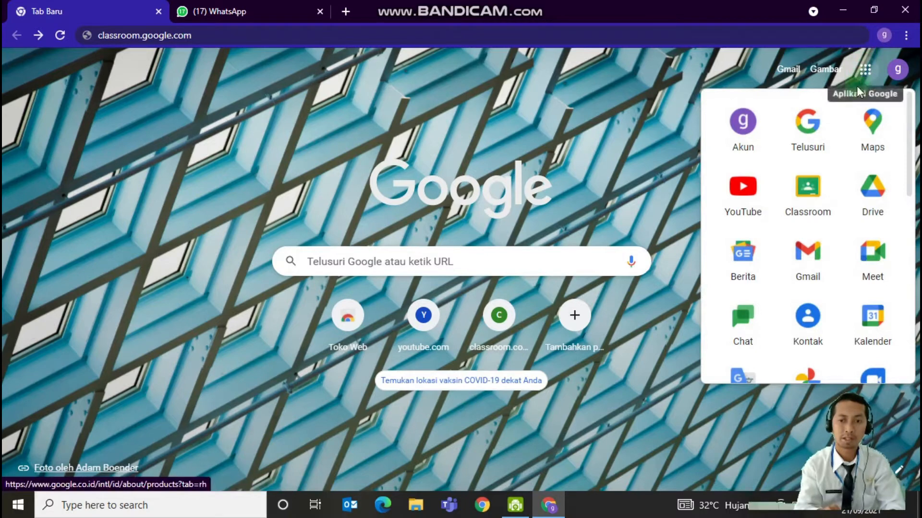
click(808, 196)
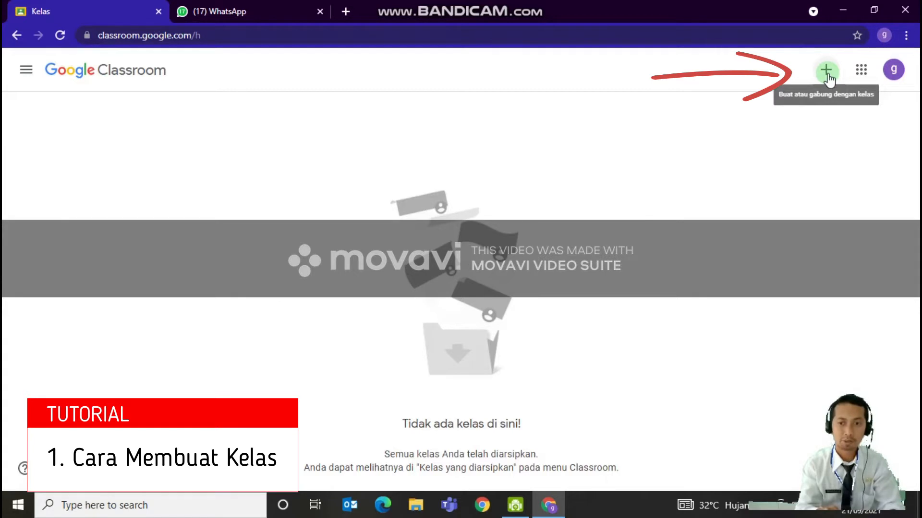
Start creating a new class and accept the notice about using Classroom at a school with students
click(825, 72)
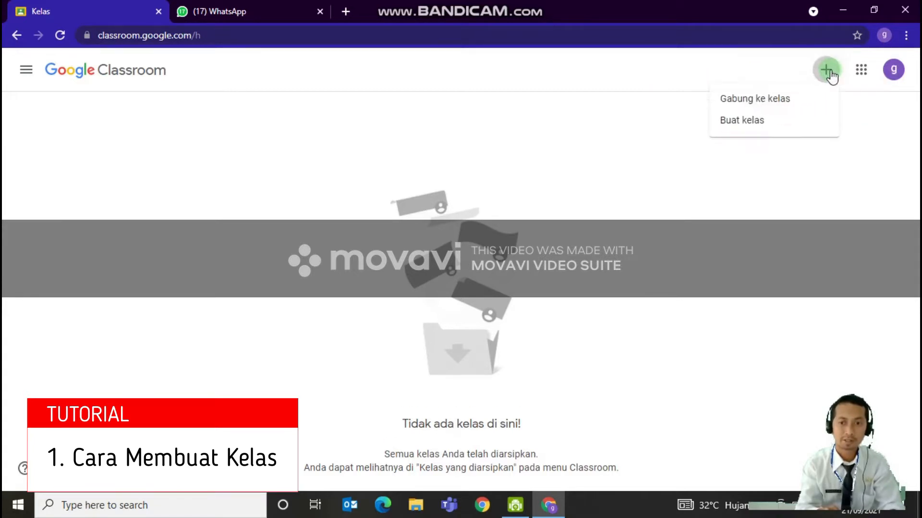
click(764, 126)
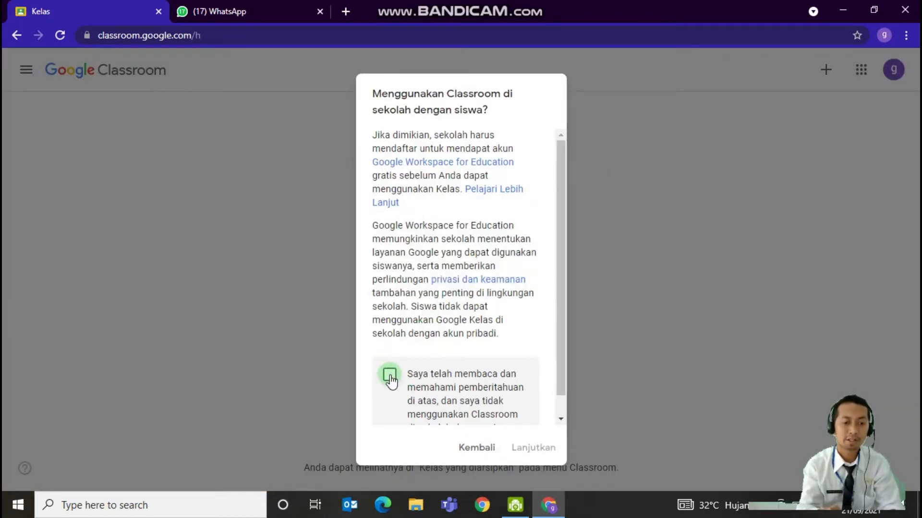
click(389, 376)
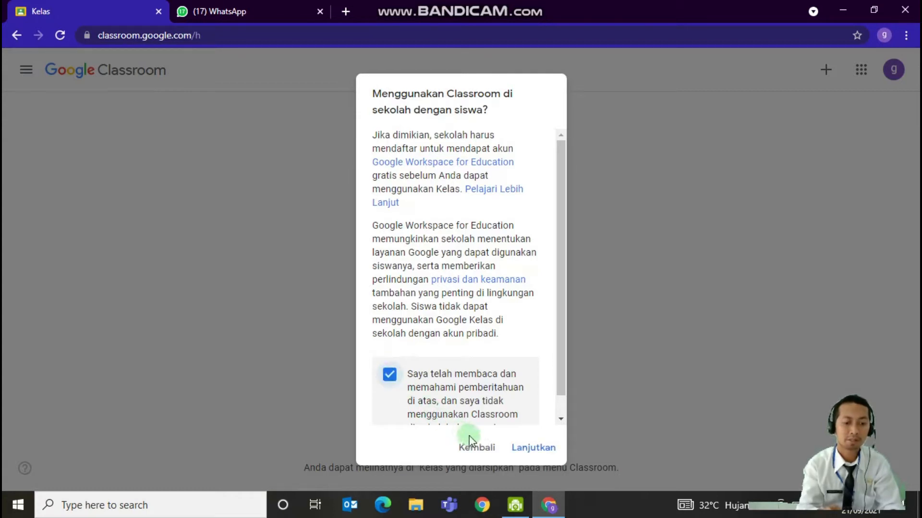
click(525, 449)
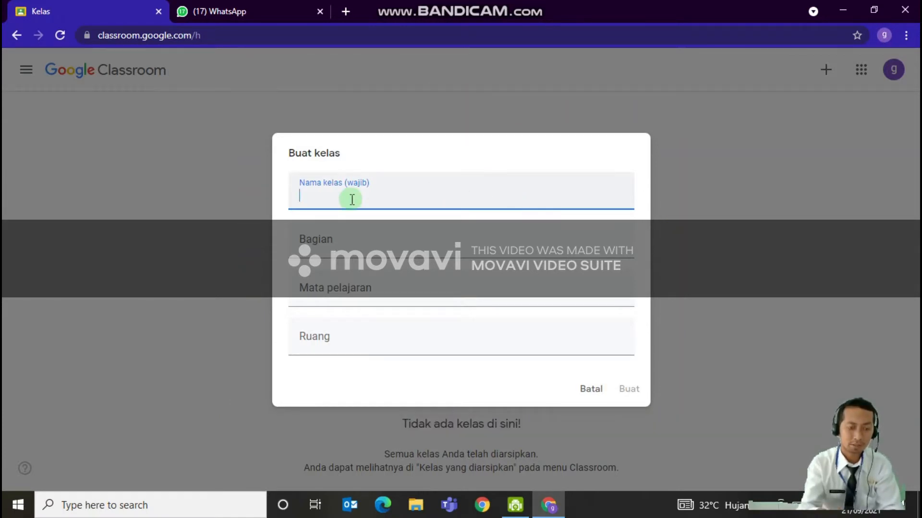
Name the class KELAS 5 SD and set its section (Bagian) to Semester ganjil
text(k)
key(BackSpace)
text(KELAS)
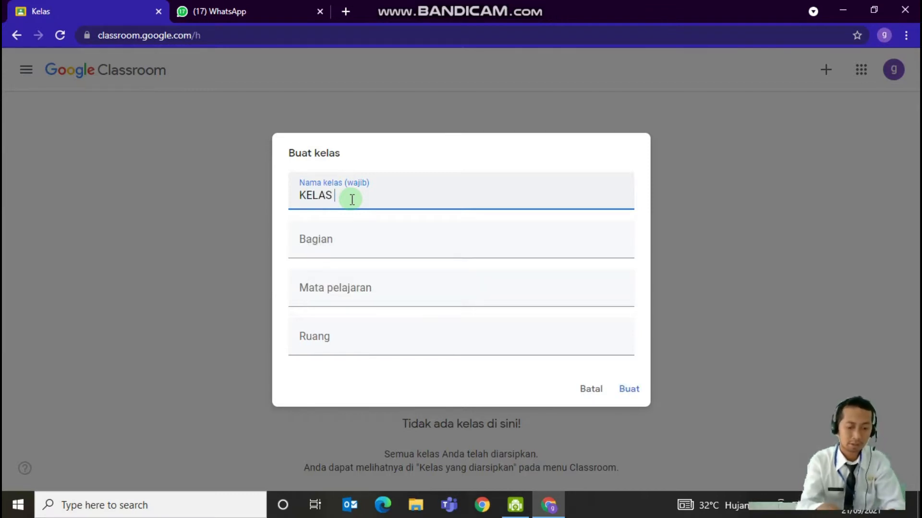
text( 5 SD)
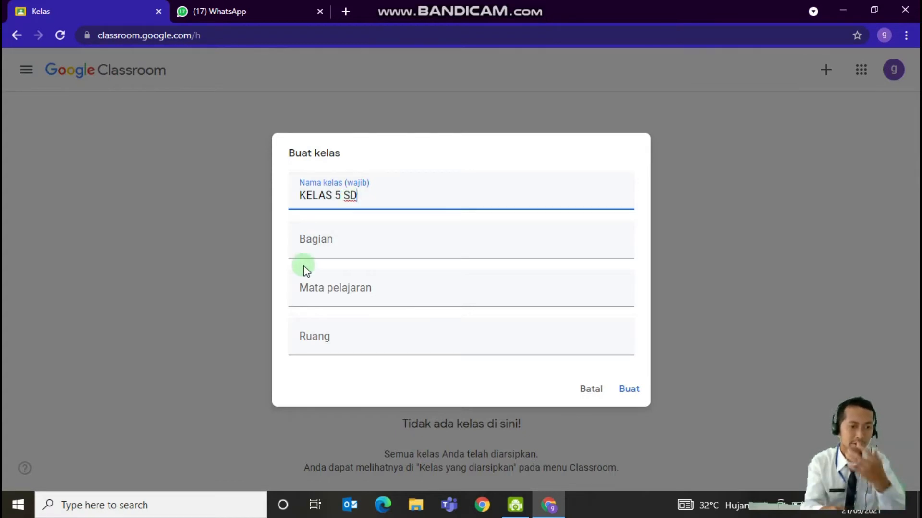
click(323, 255)
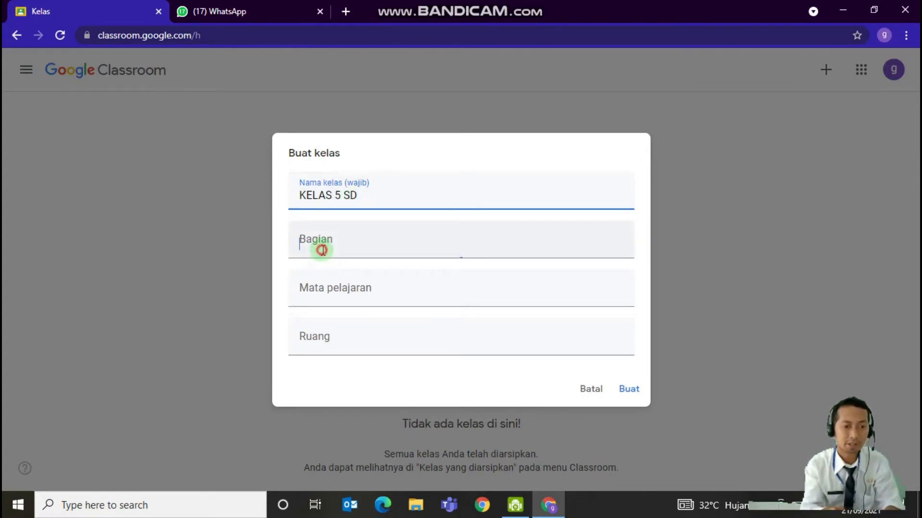
text(Semester ganjil)
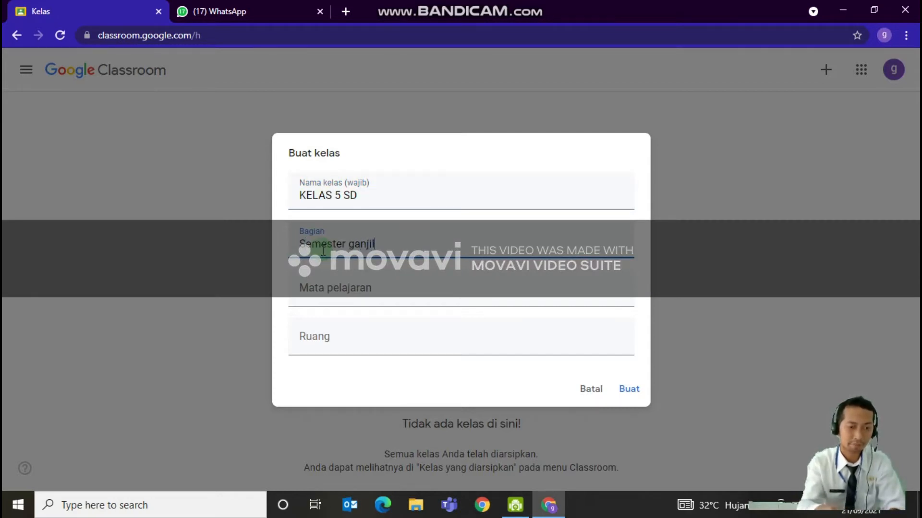
Create the class with subject PJOK and room SD NEGERI 1 MANGGAR, dismissing the announcement introduction
click(332, 298)
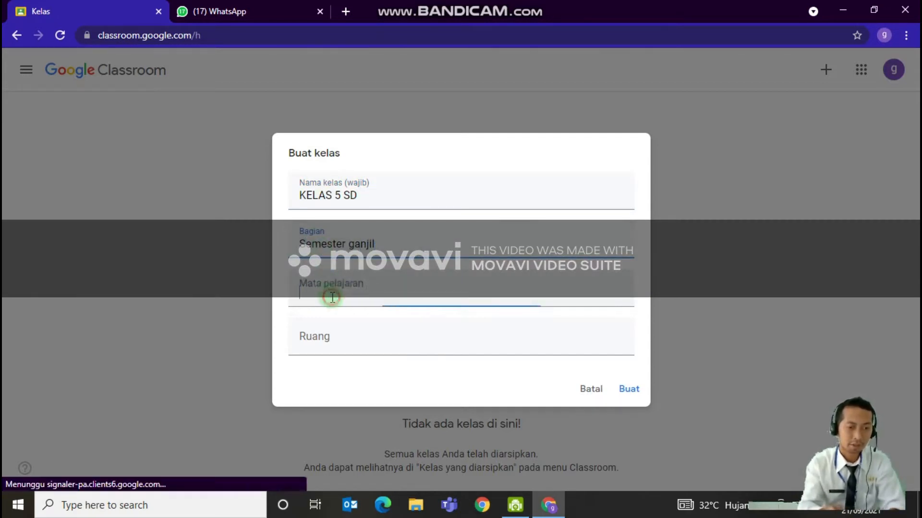
text(PJOK)
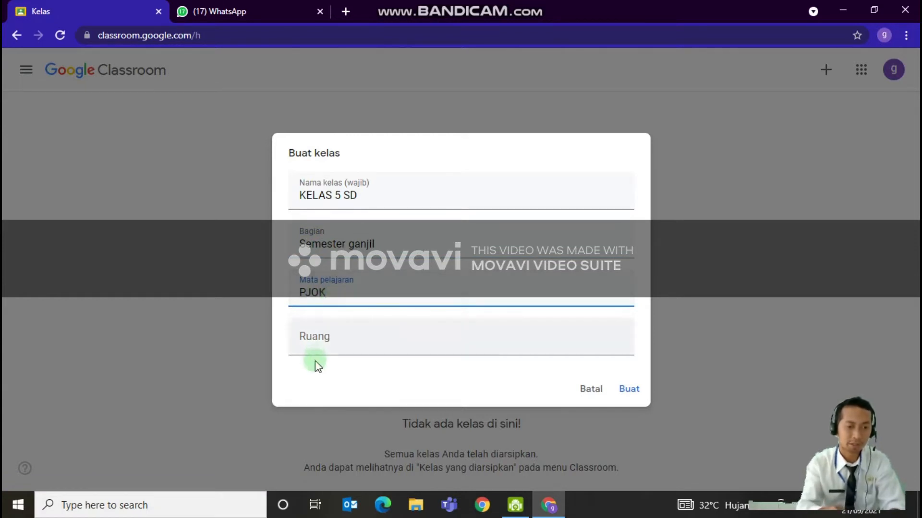
click(345, 343)
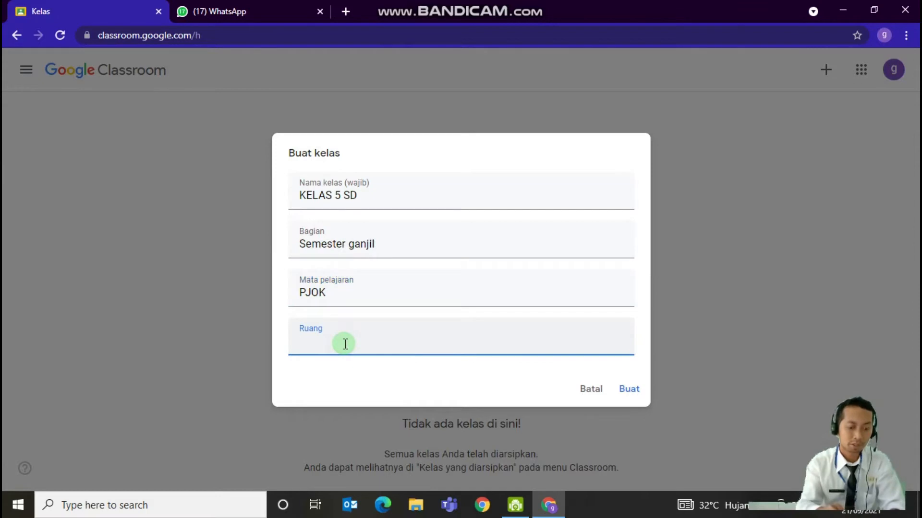
text(SD NEGERI 1 MANGGAR)
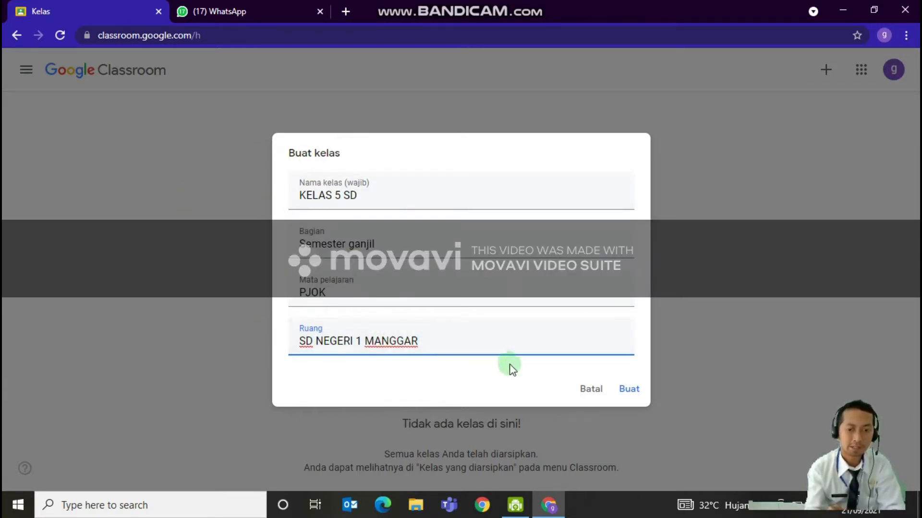
click(634, 393)
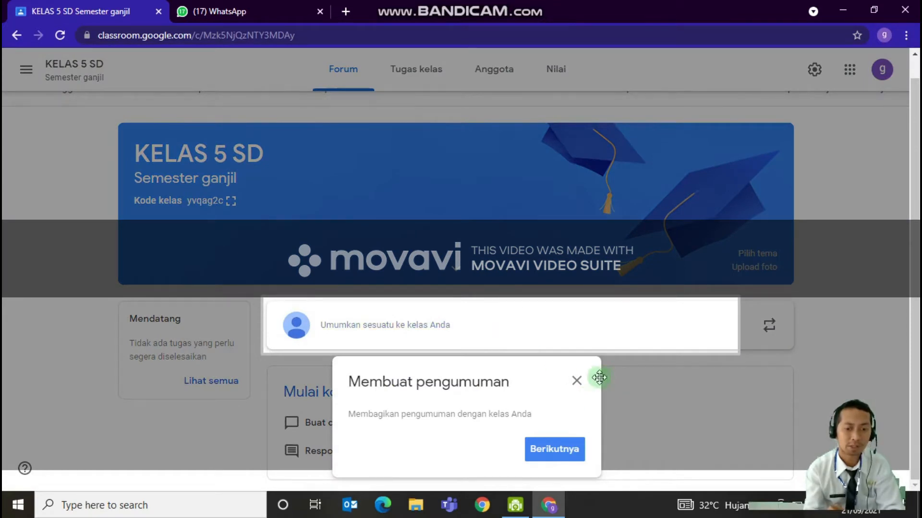
click(574, 380)
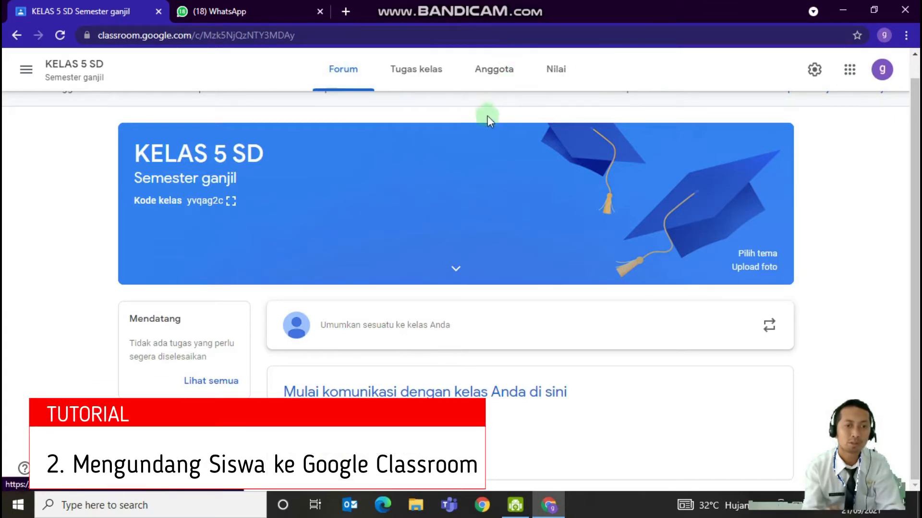
Display the class code enlarged, highlight it, and examine the invitation link option beneath it
click(228, 201)
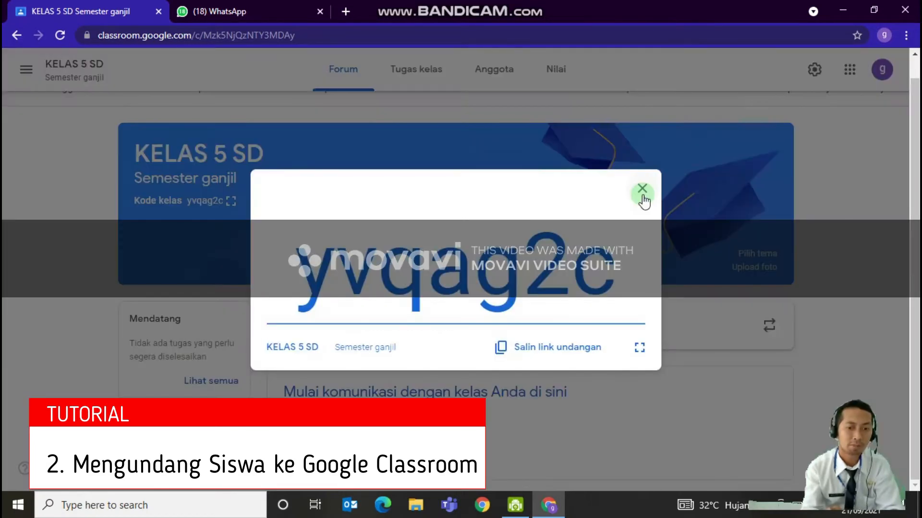
click(642, 191)
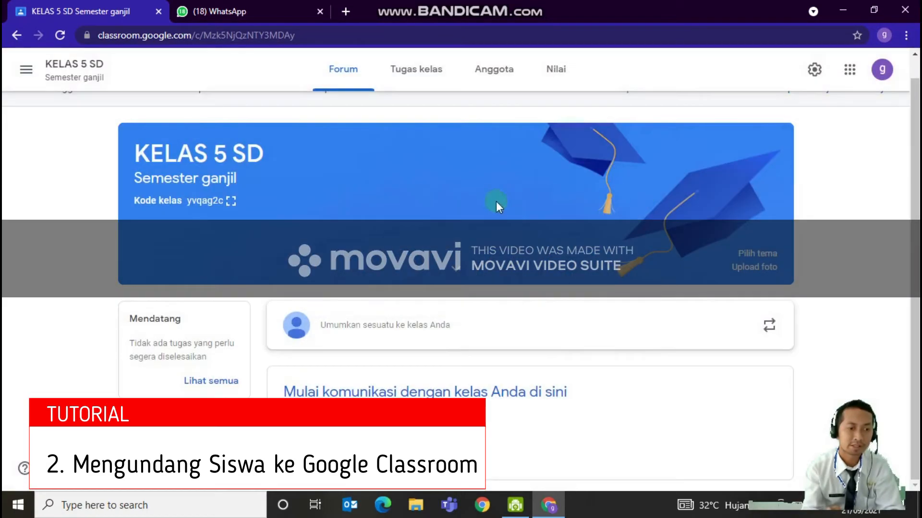
click(231, 201)
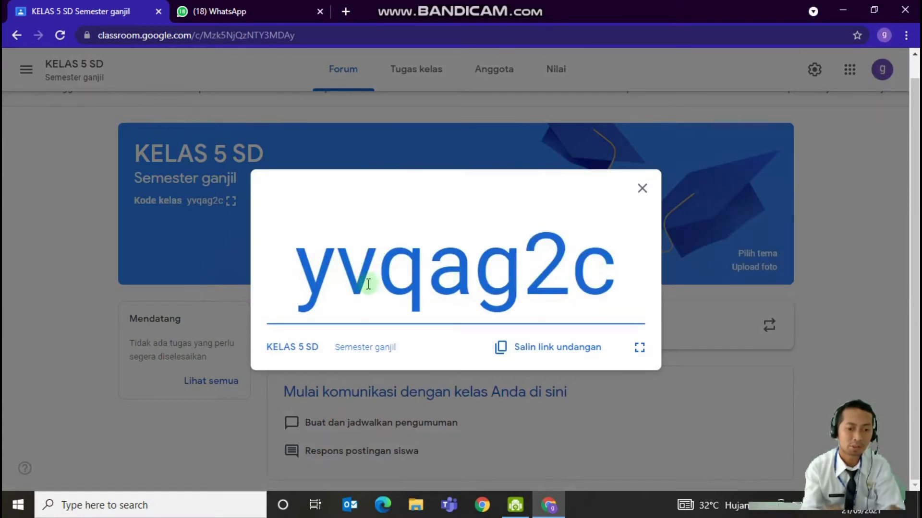
drag(301, 287, 604, 300)
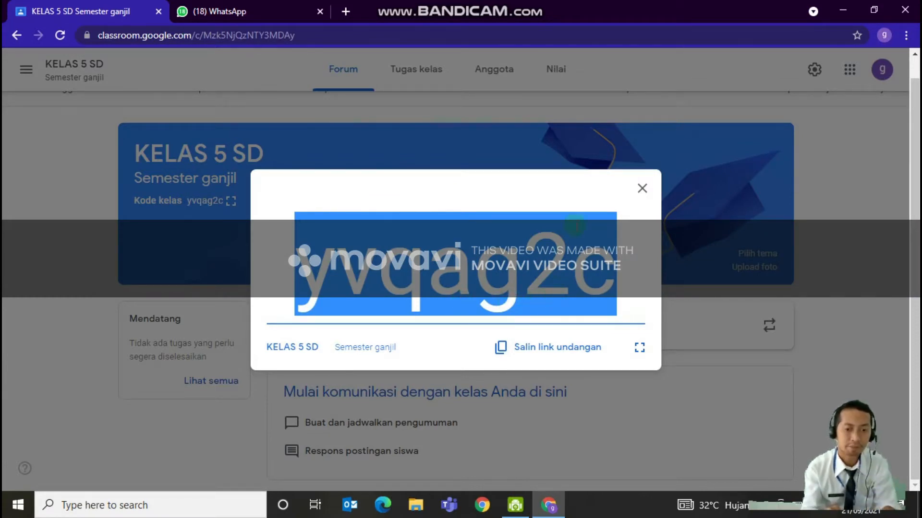
click(643, 188)
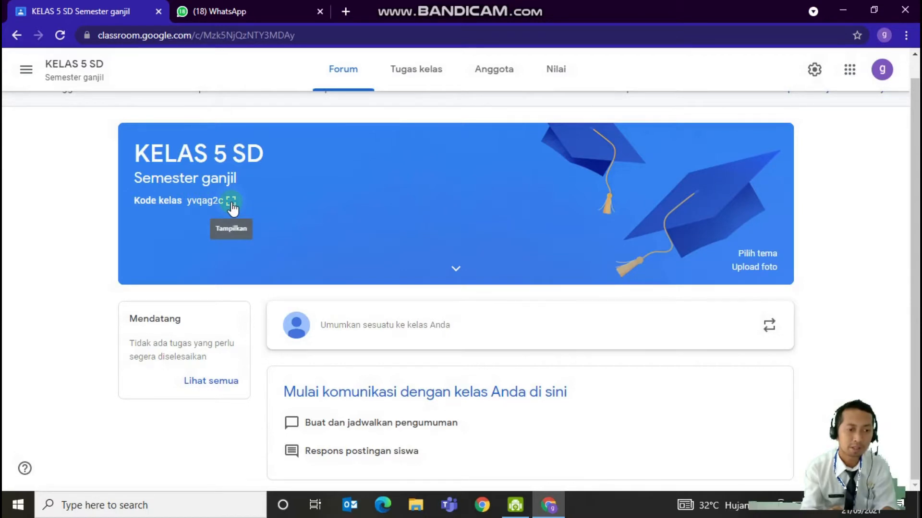
click(232, 202)
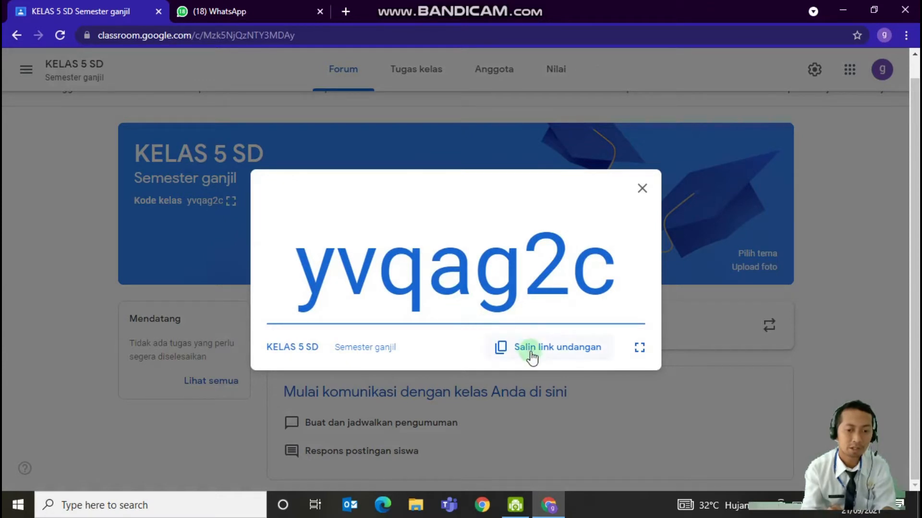
click(229, 273)
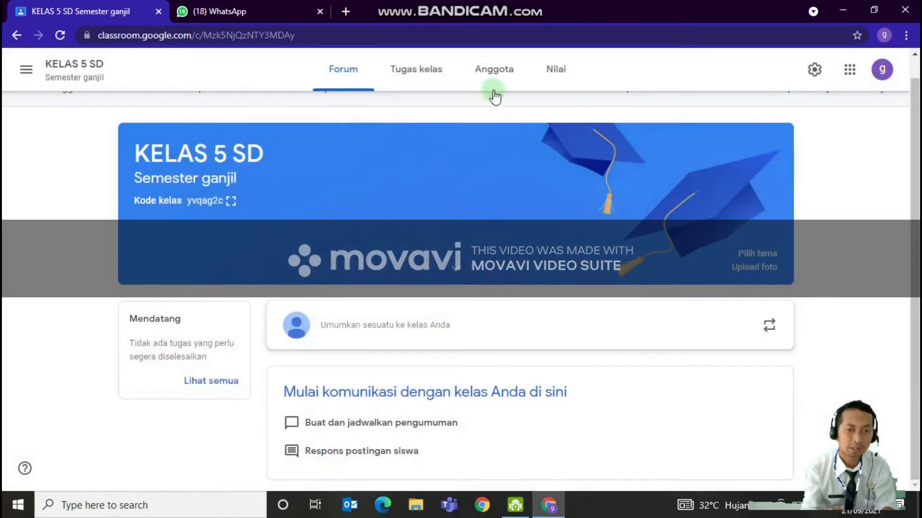
Copy the student invitation link from the class members page and close the invitation dialog
click(494, 78)
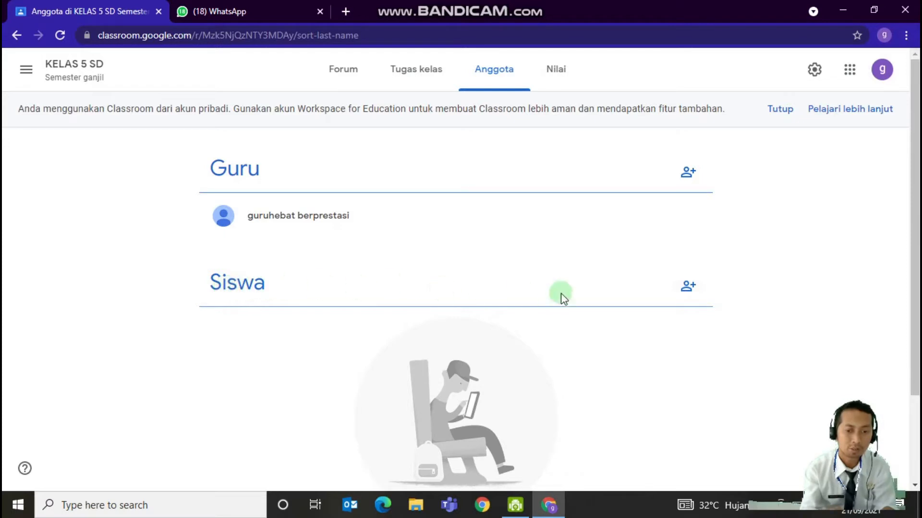
click(684, 294)
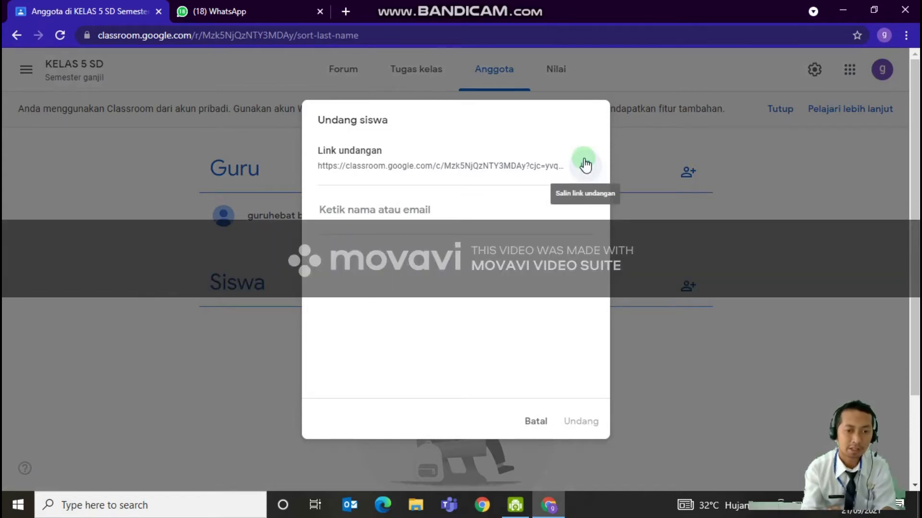
click(584, 162)
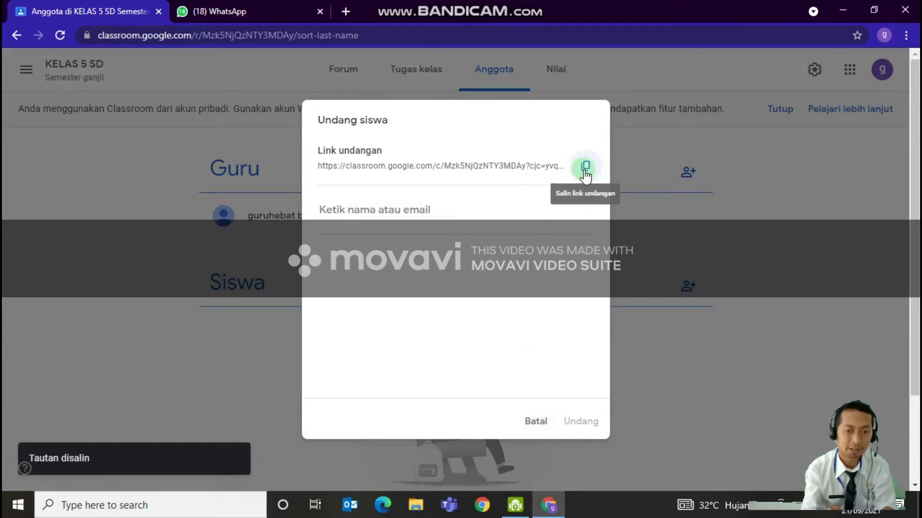
click(550, 428)
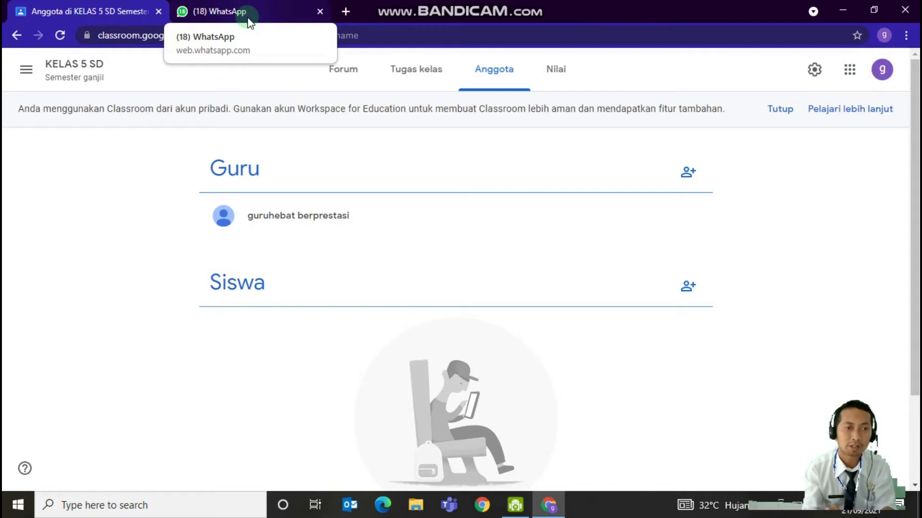
Switch to WhatsApp Web, dismiss the low-battery notice, and open the recipient's chat by searching for "PE"
click(229, 10)
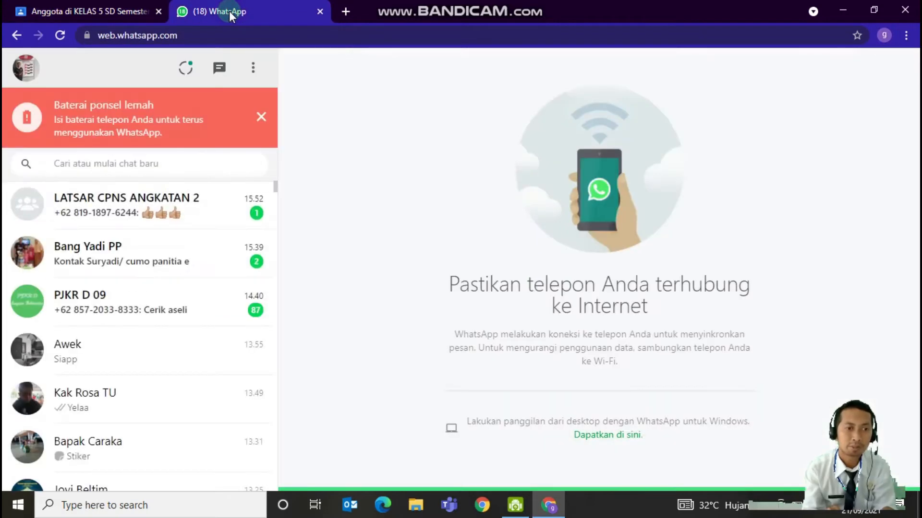
click(260, 116)
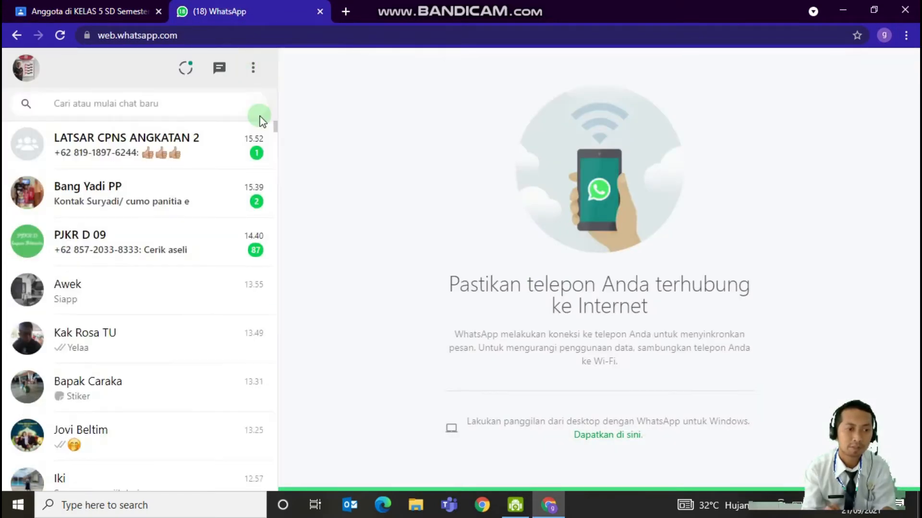
click(181, 98)
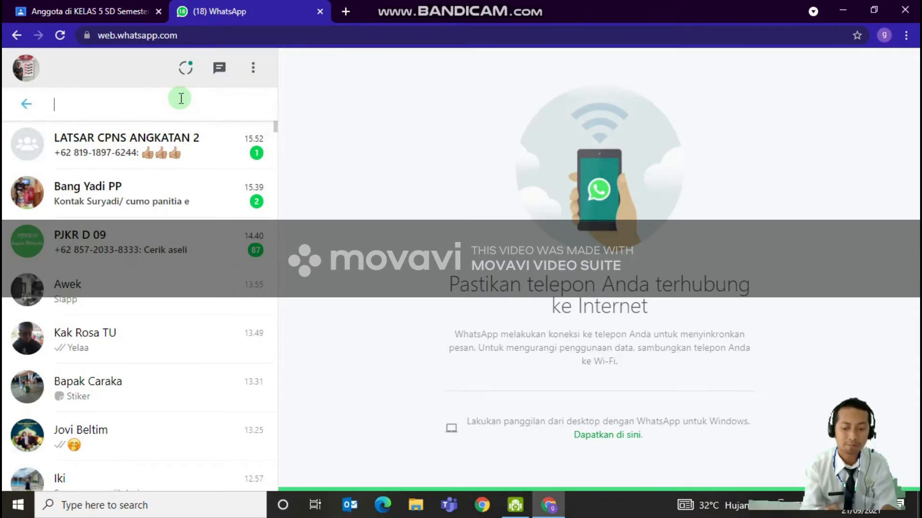
text(PE)
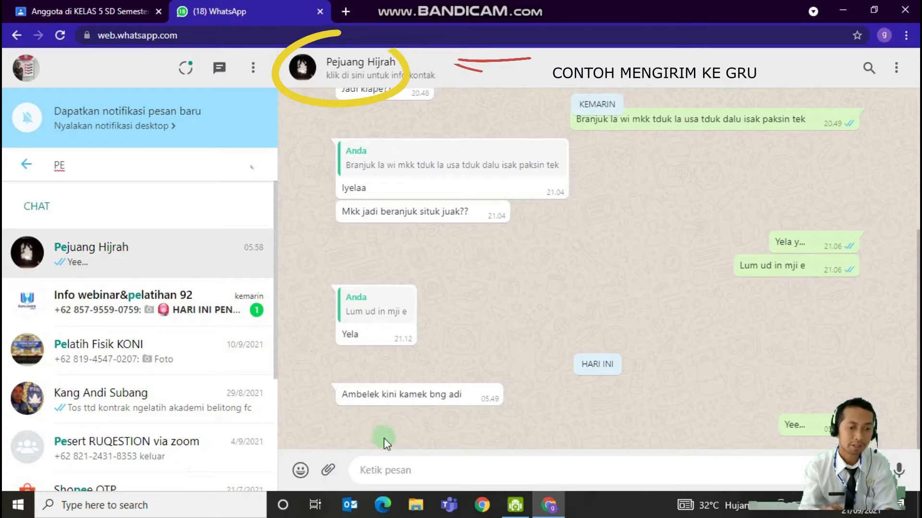
Paste the copied class invitation link into the open chat and send it
click(400, 474)
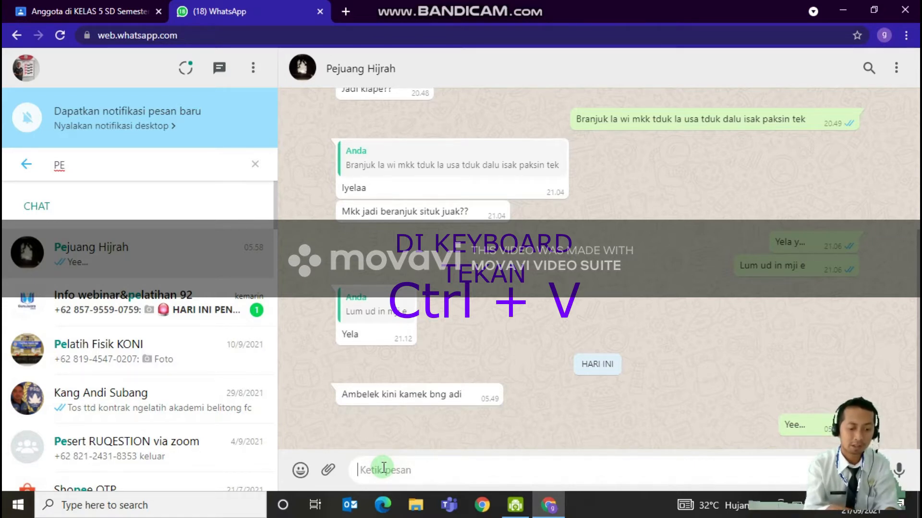
key(ctrl+v)
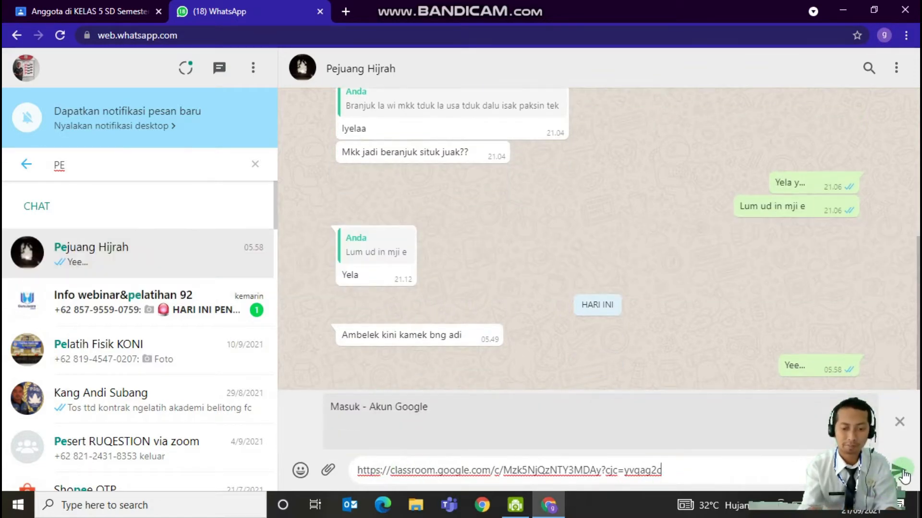
click(901, 473)
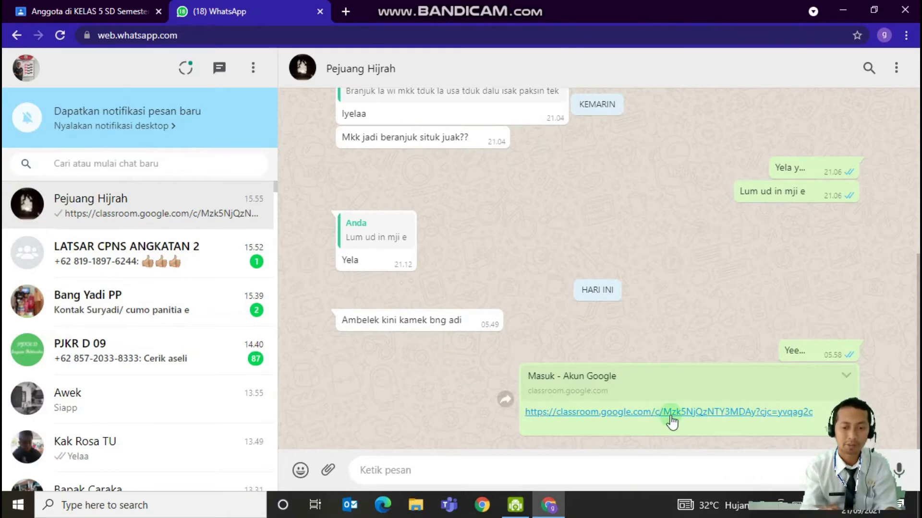
click(683, 412)
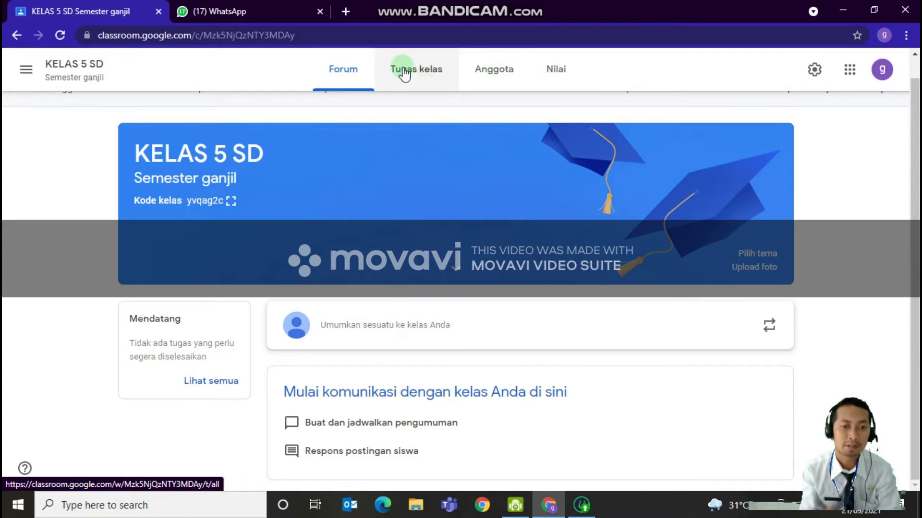
Create a new question (Pertanyaan) in the KELAS 5 SD classwork and title it "ABSENSI SISWA"
click(417, 82)
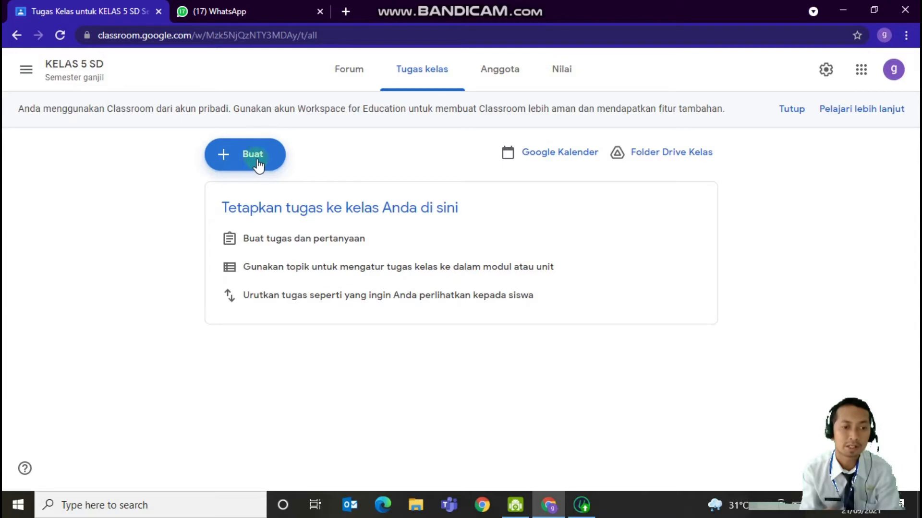
click(236, 164)
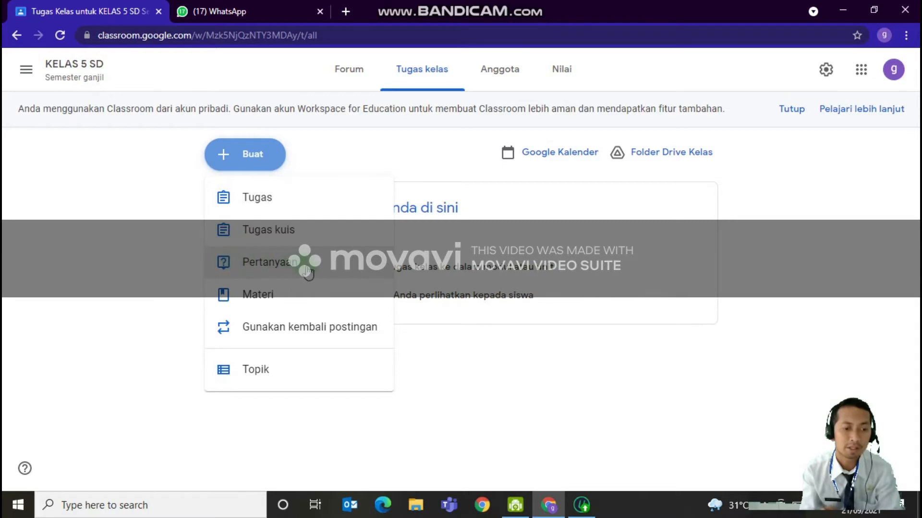
click(240, 264)
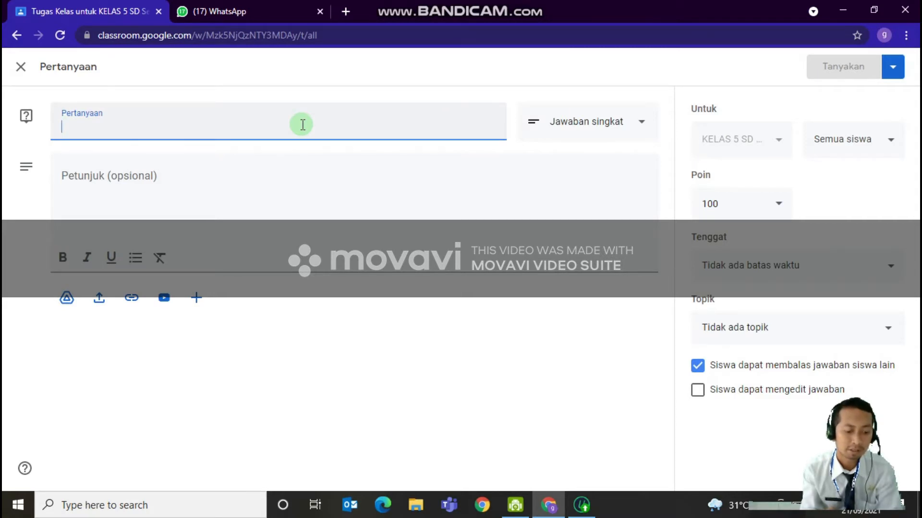
text(a)
key(BackSpace)
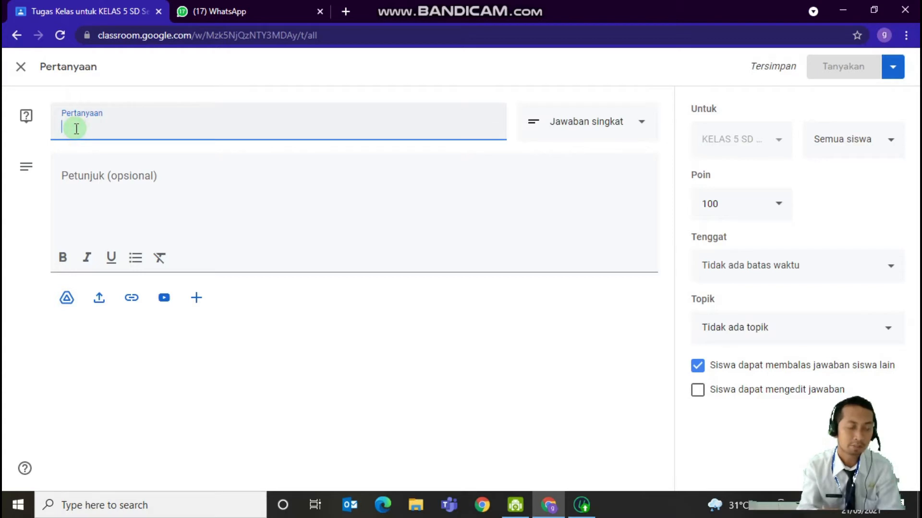
text(ABSENSI )
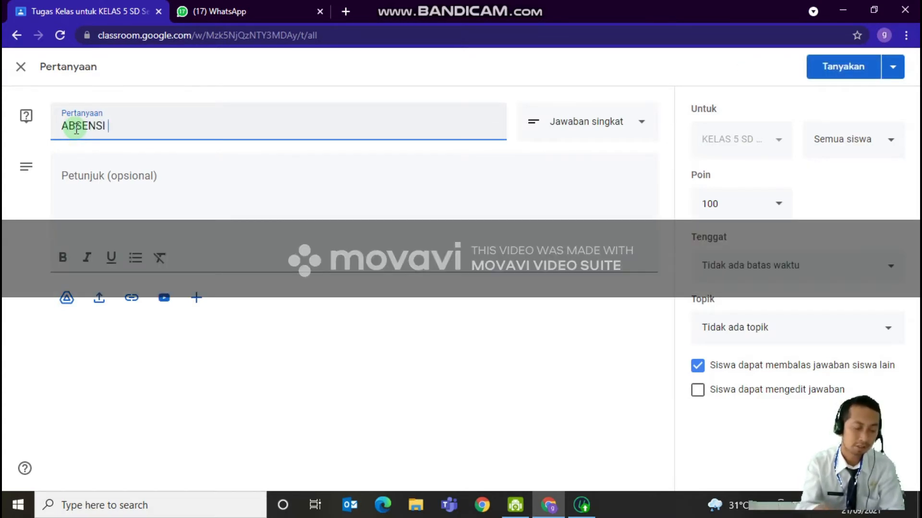
text(SISWA)
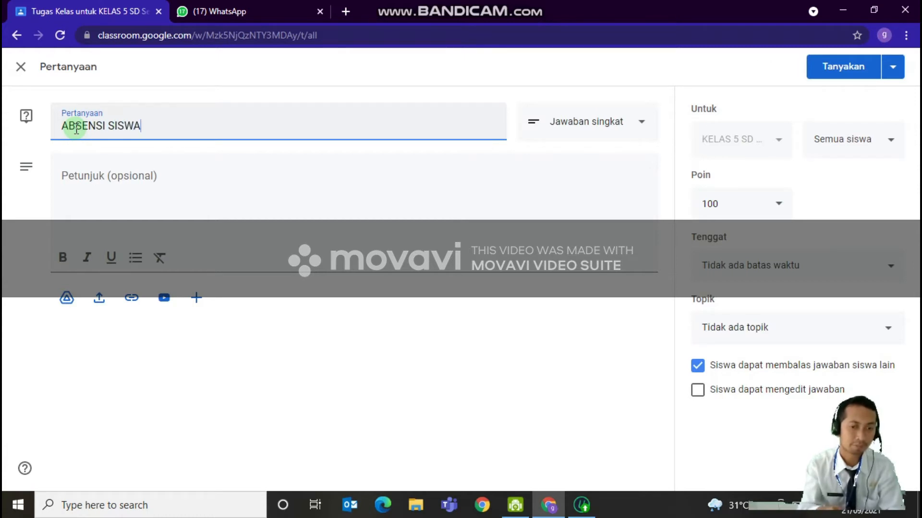
Enter "Silahkan ananda mengabsen" as the question's instructions
click(137, 189)
click(89, 170)
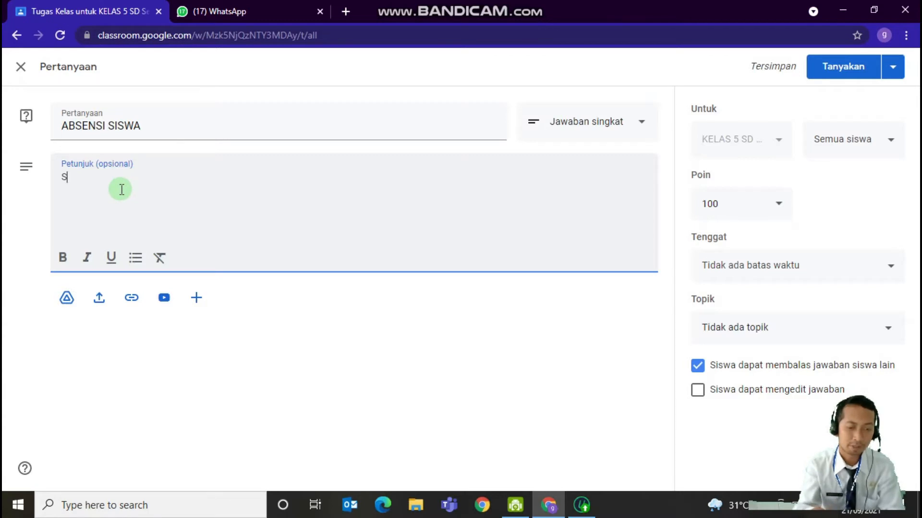
text(lahk)
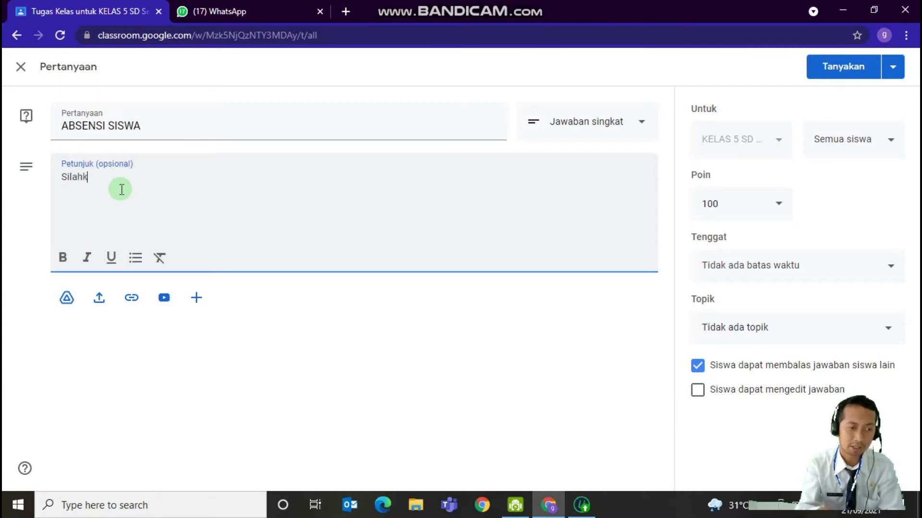
text(an ananda mengabsen)
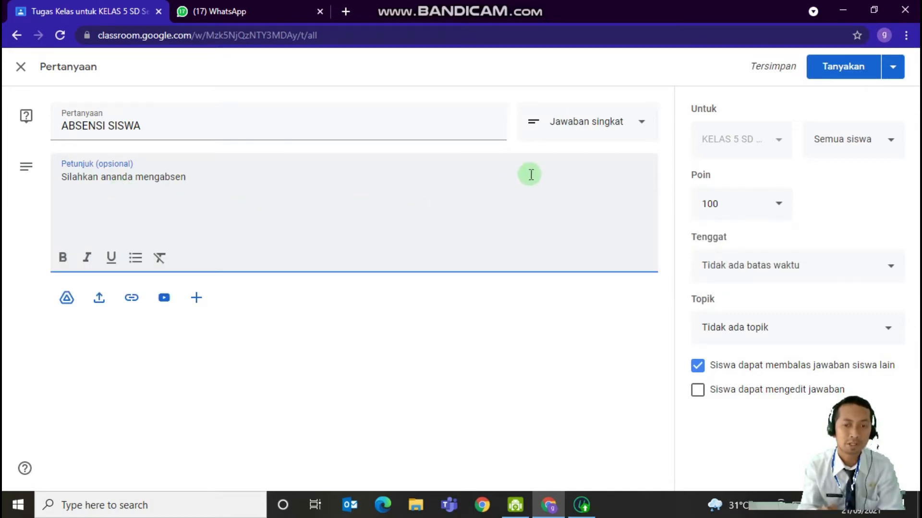
Change the answer type to multiple choice (Pilihan ganda) and name the first option "Hadir"
click(641, 128)
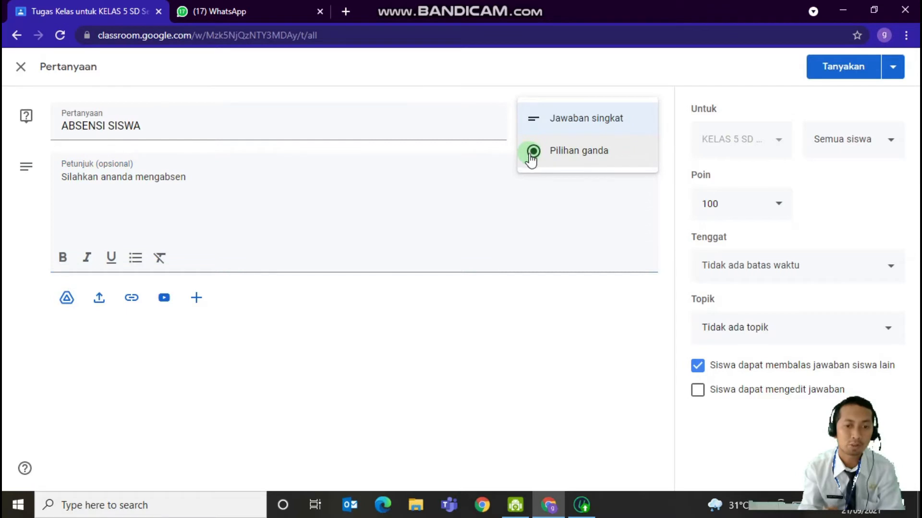
click(572, 145)
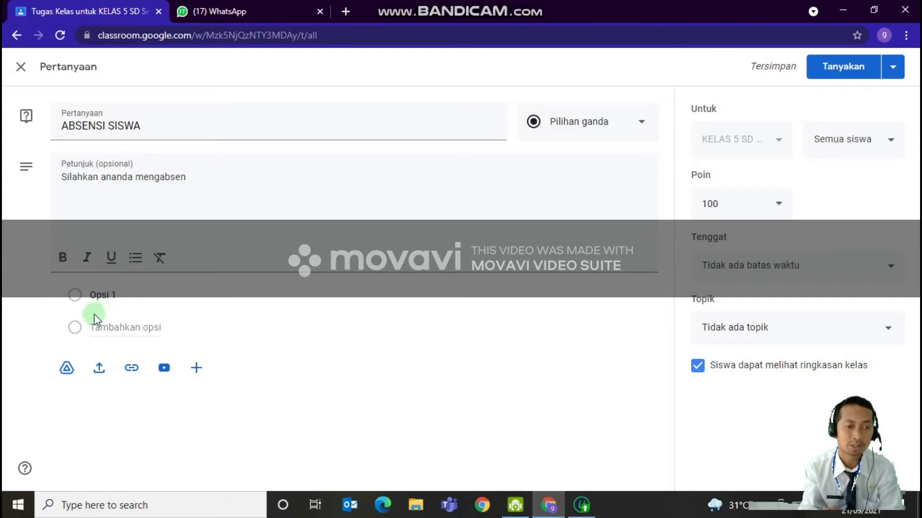
click(120, 294)
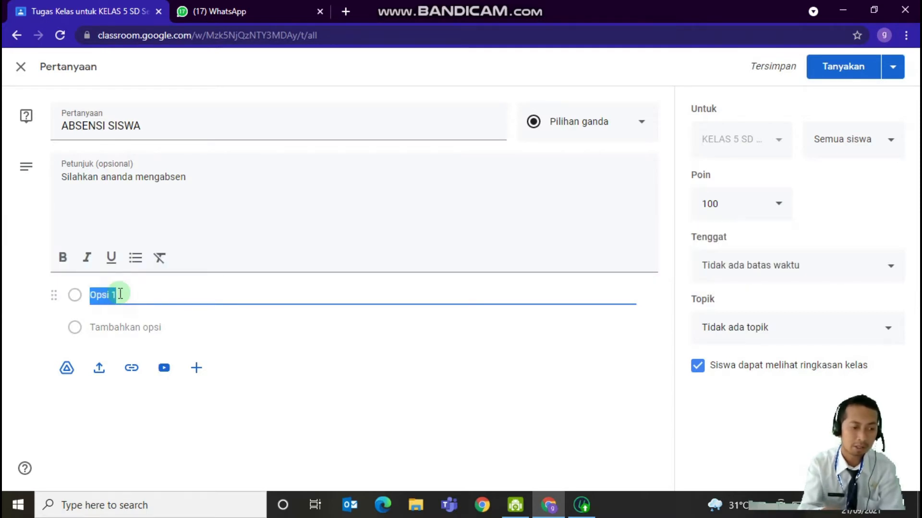
text(Hadir)
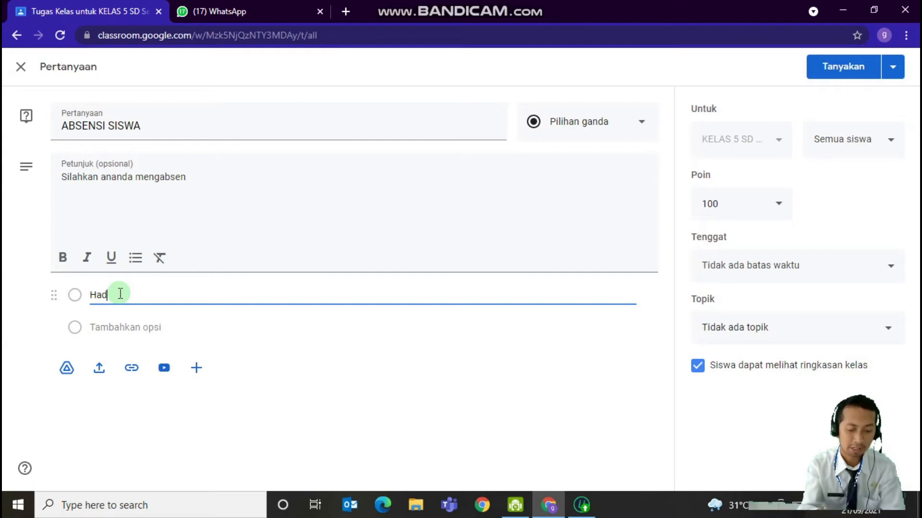
Add "Sakit" and "Izin" as the second and third answer options
click(117, 330)
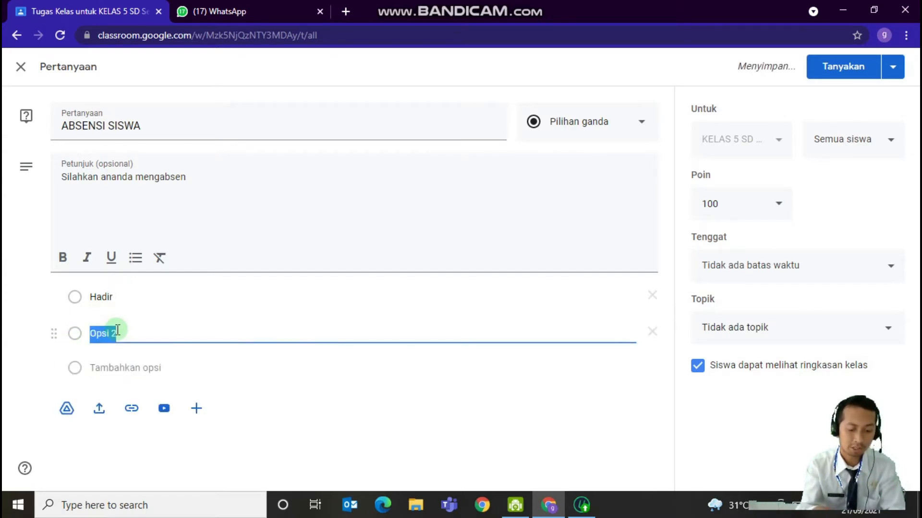
text(s)
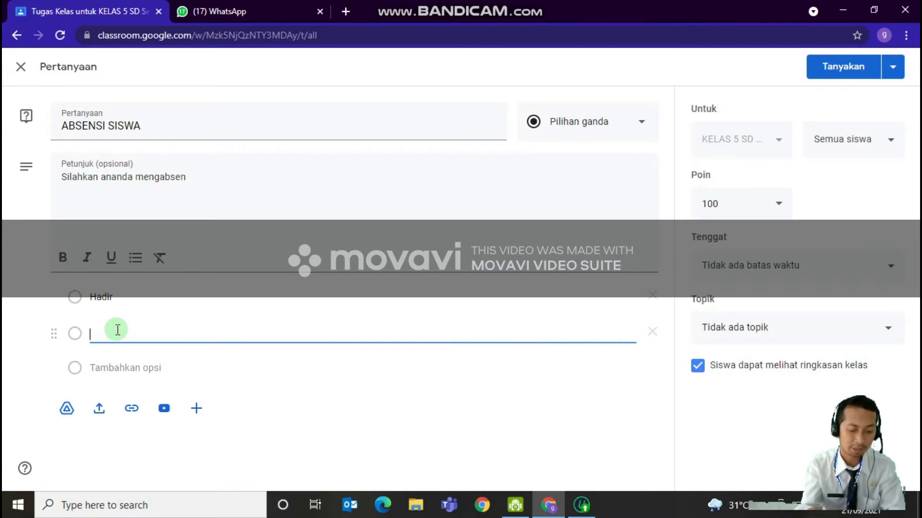
text(Sakit)
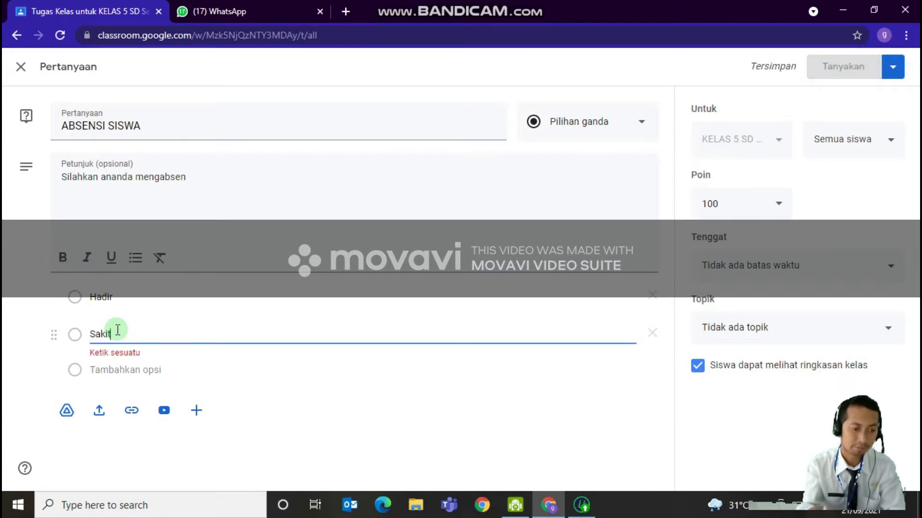
key(Return)
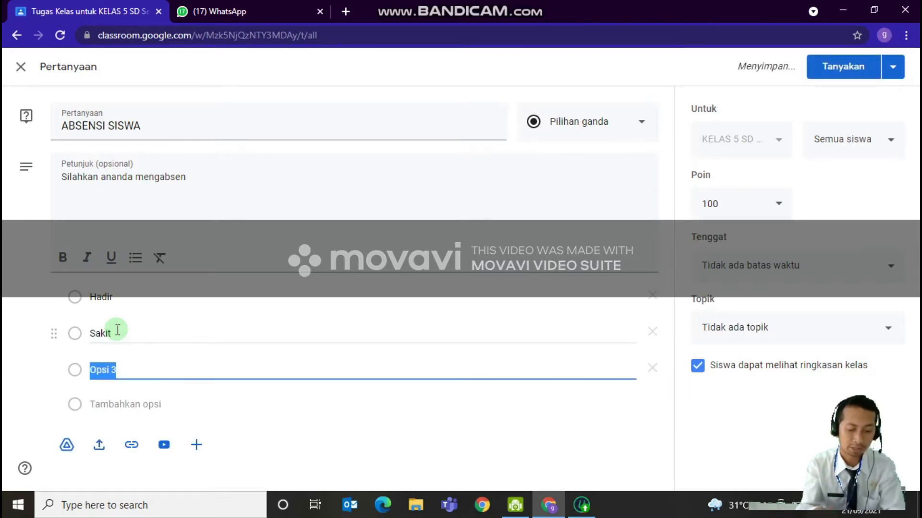
text(Izin)
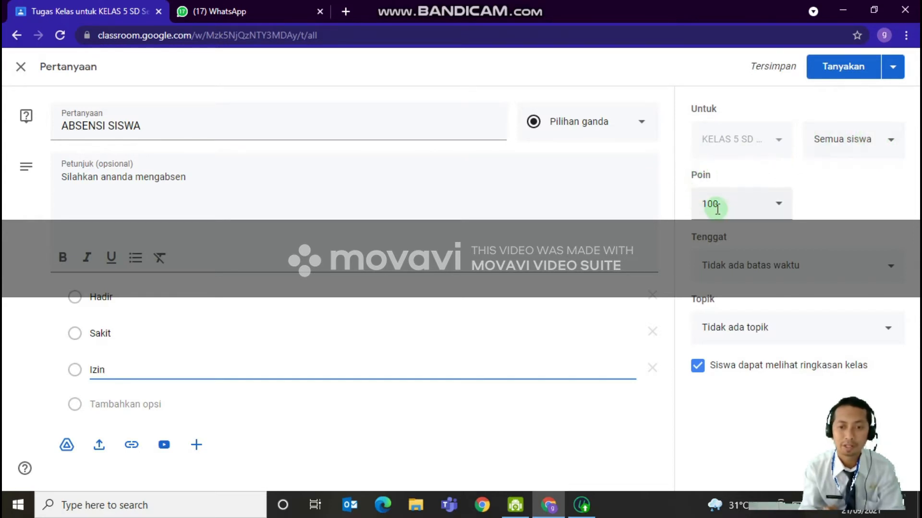
Set the question to ungraded (Tidak dinilai) with a due date of 22 Sep 2021 at 23.59
click(781, 210)
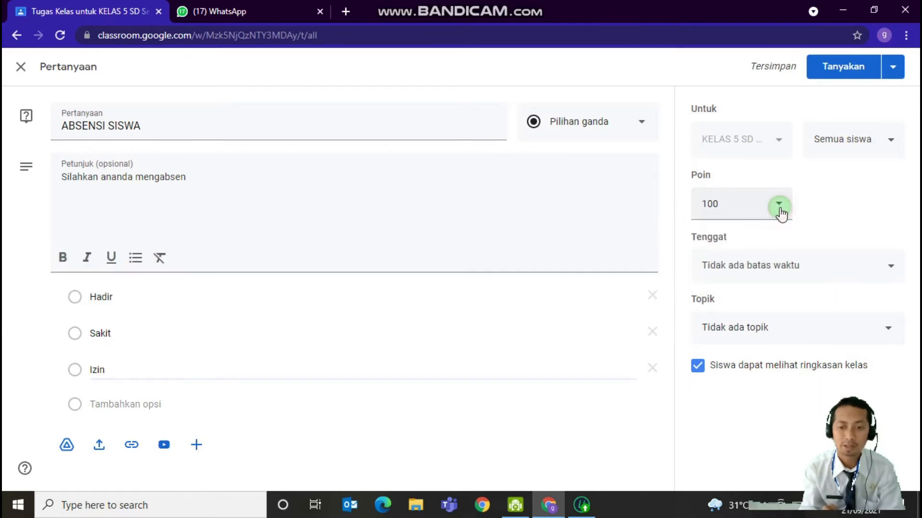
click(728, 238)
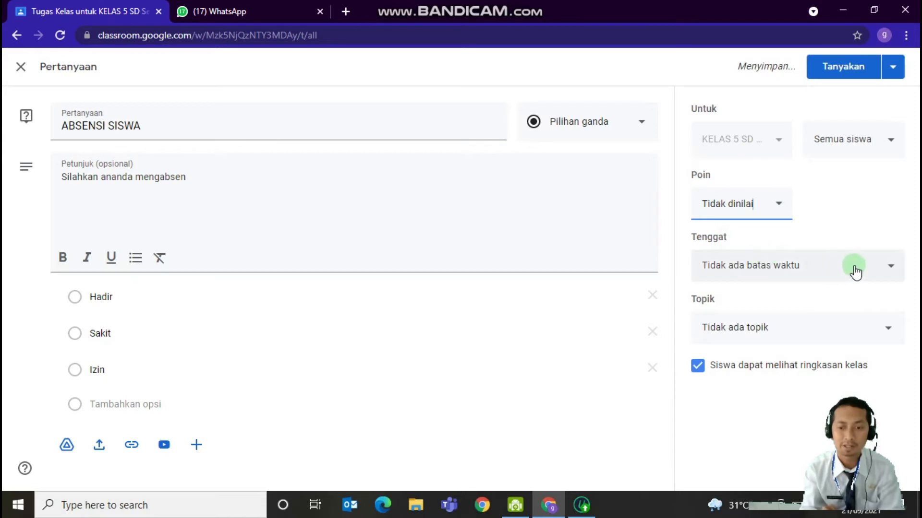
click(886, 269)
click(835, 319)
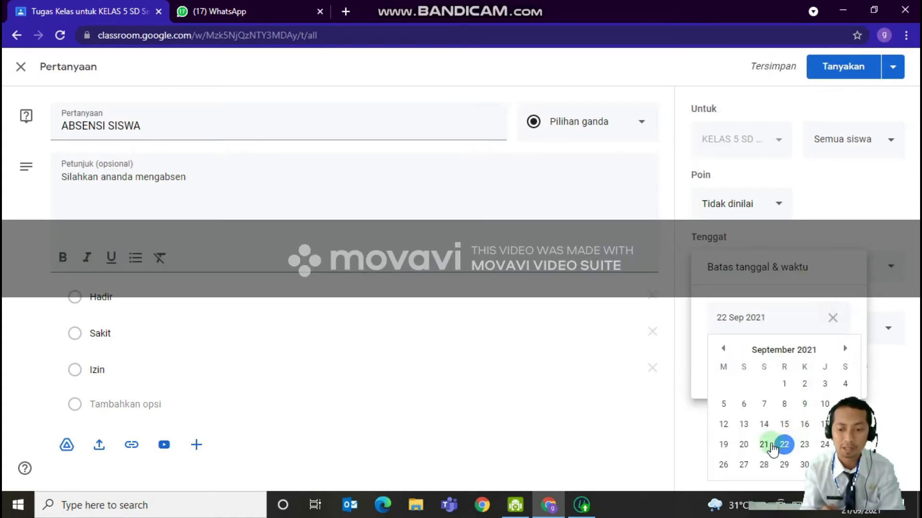
click(784, 444)
click(751, 367)
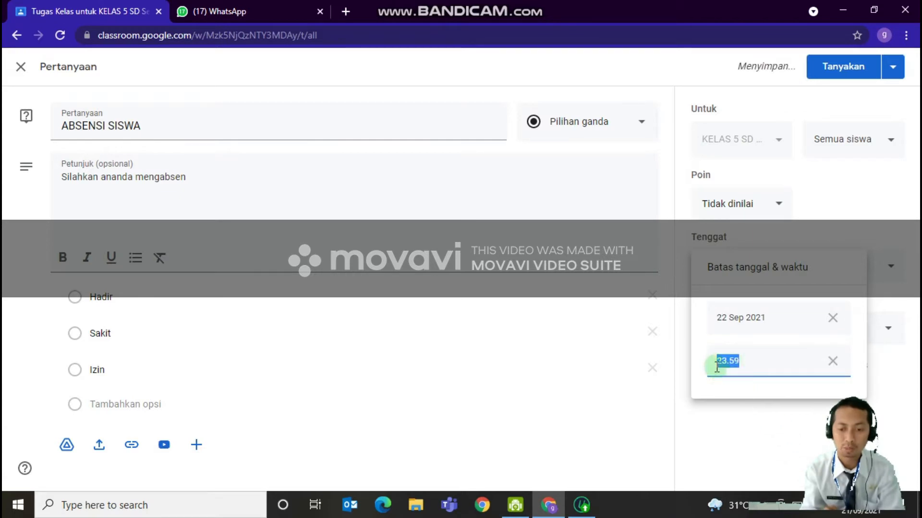
click(741, 410)
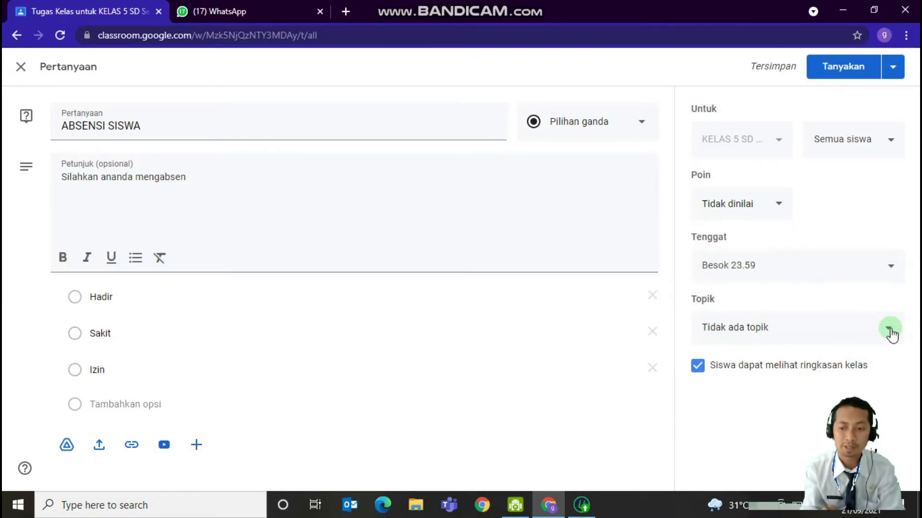
Create the topic "ABSENSI" for the question and post it to the class
click(890, 331)
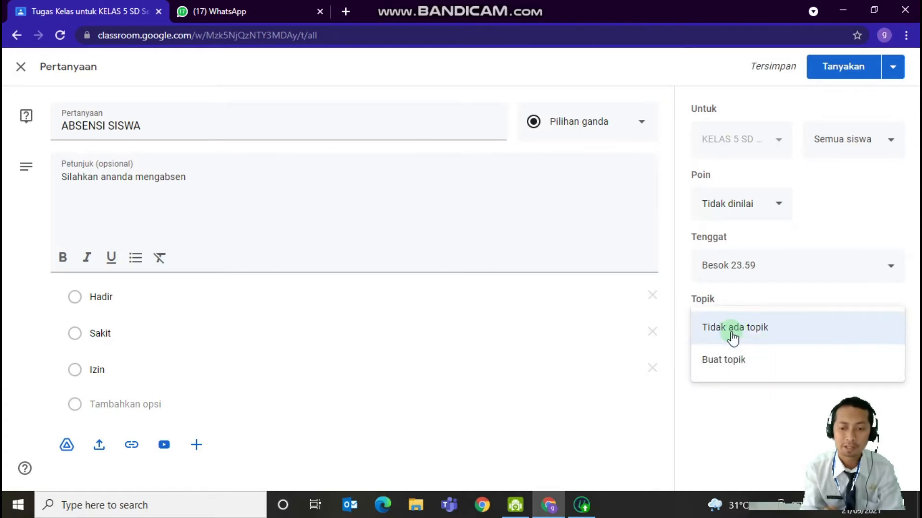
click(731, 366)
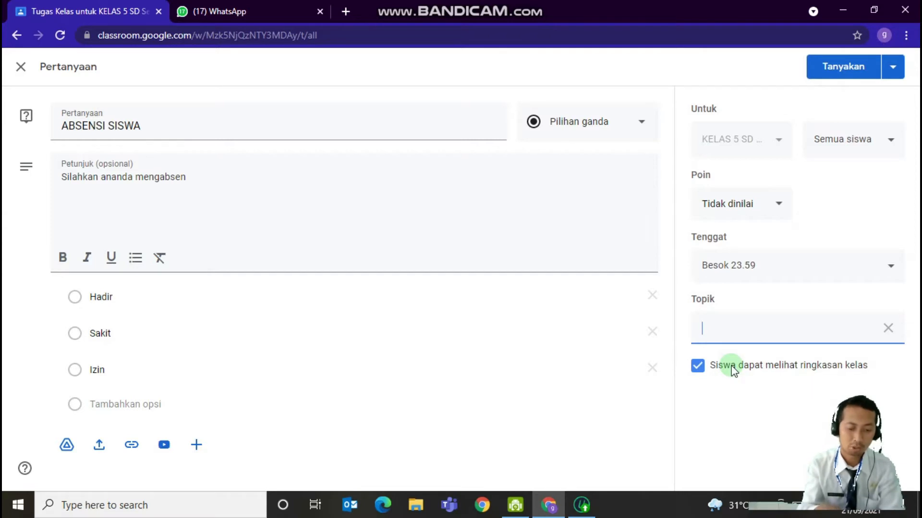
text(ABSENSE)
key(BackSpace)
text(I)
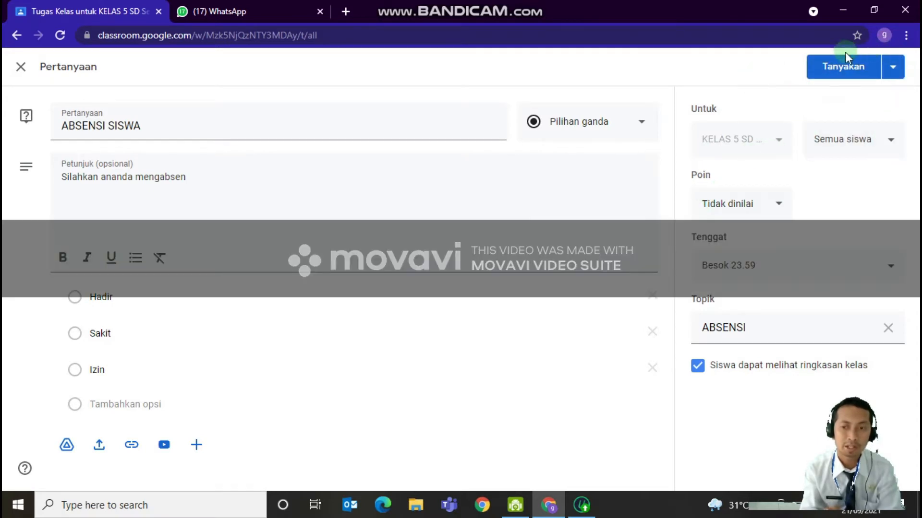
click(839, 77)
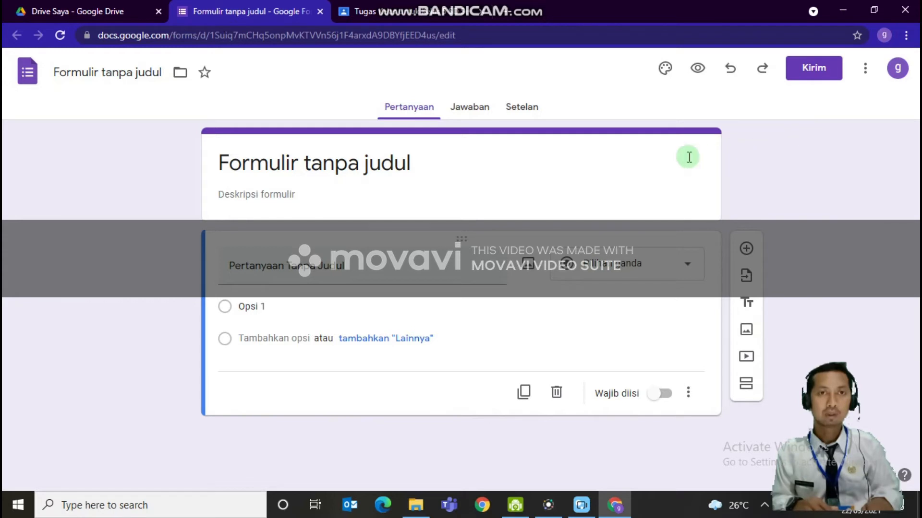
Title the form "ABSEN SISWA" and set its description to "Silahkan mengabsen"
click(379, 161)
drag(409, 167, 202, 138)
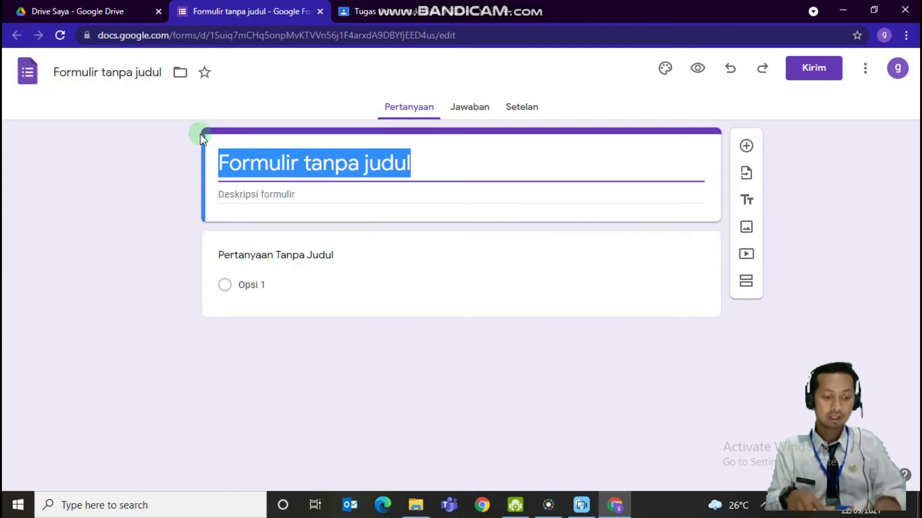
text(ABSEN SISWA)
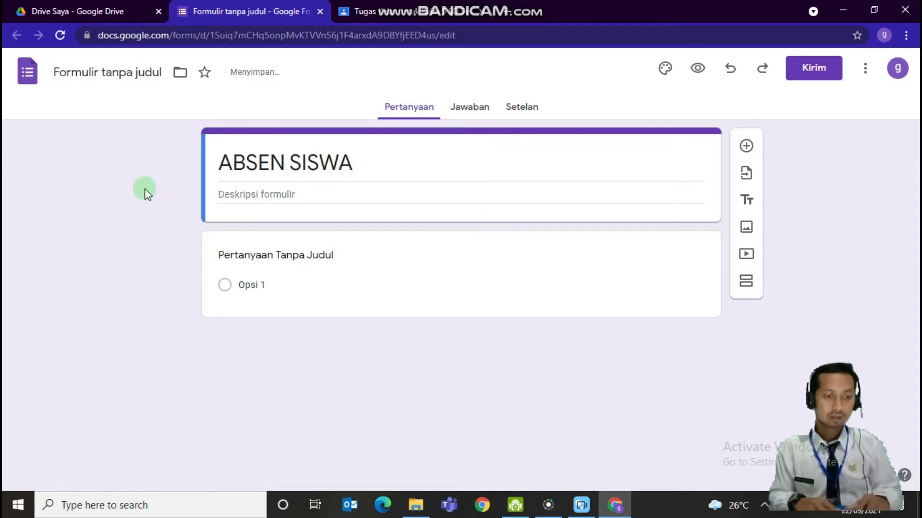
click(237, 192)
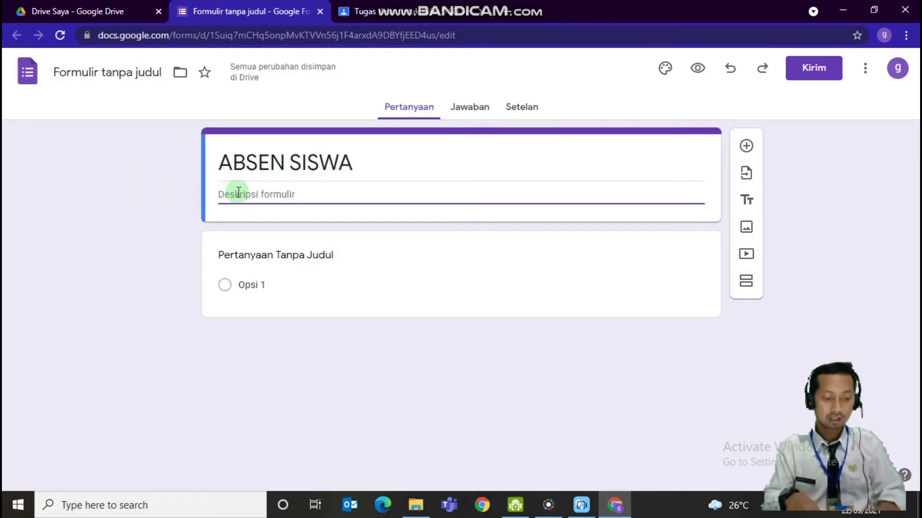
text(Sila)
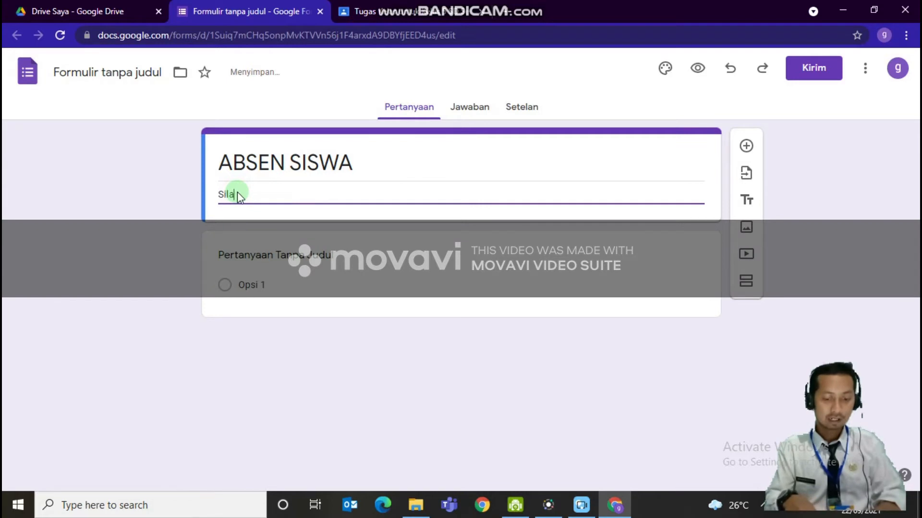
text(hkan mengabsen)
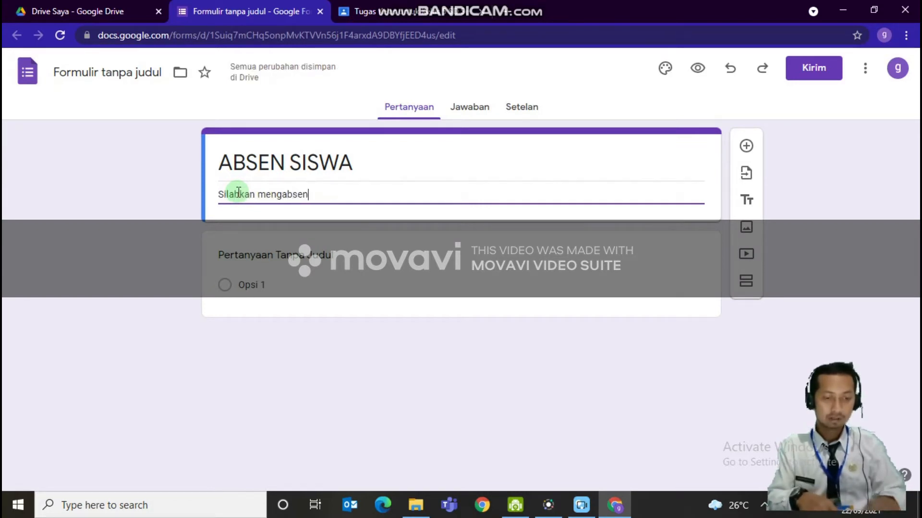
Name the first question "NAMA" as a short-answer question (Jawaban singkat) and make it required
click(271, 255)
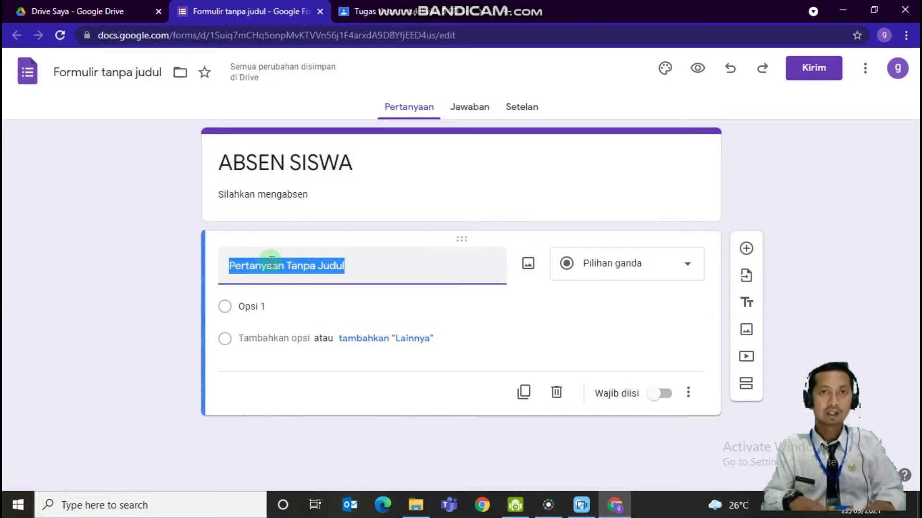
text(NAMA)
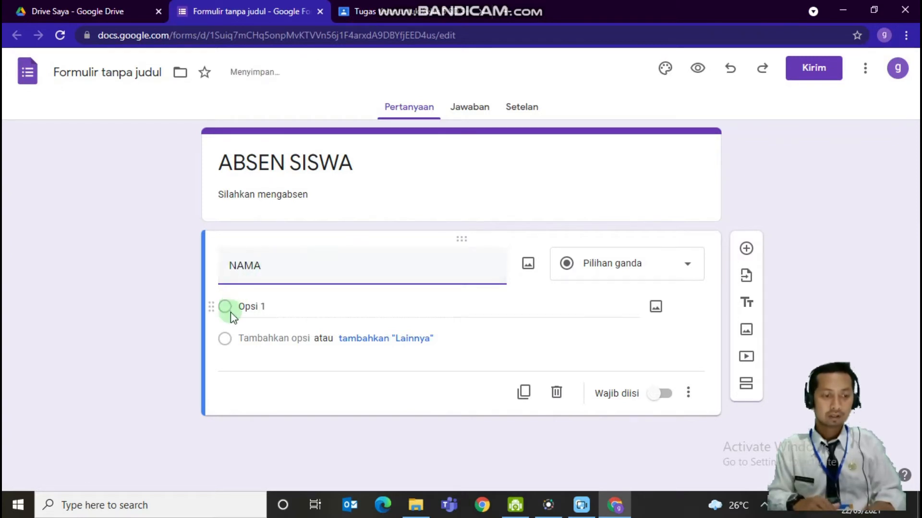
click(657, 373)
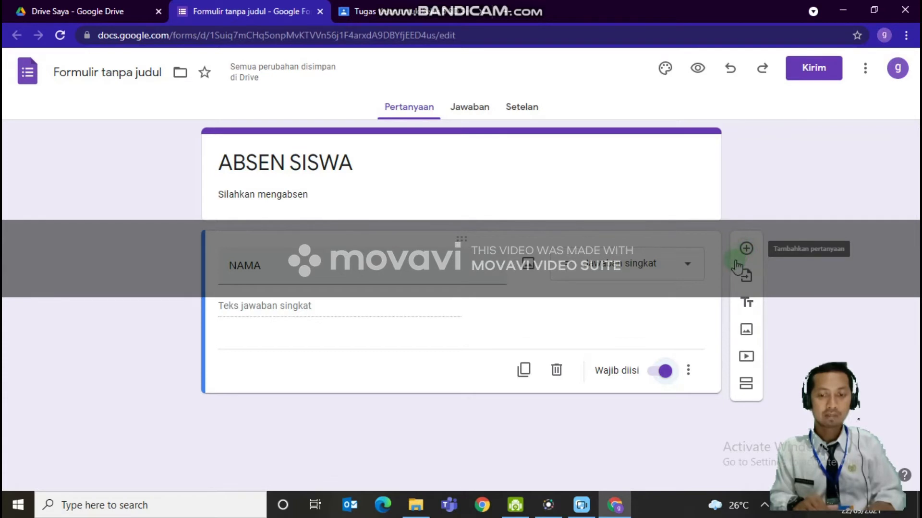
Add a multiple-choice question titled "KELAS" with the options "5 A" and "5 B"
click(746, 249)
text(KE)
text(LAS)
key(BackSpace)
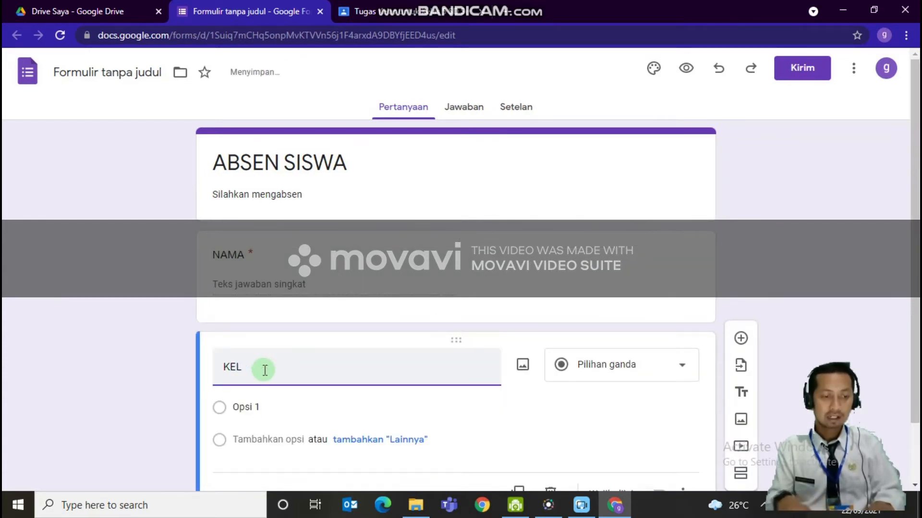
text(AS)
click(261, 410)
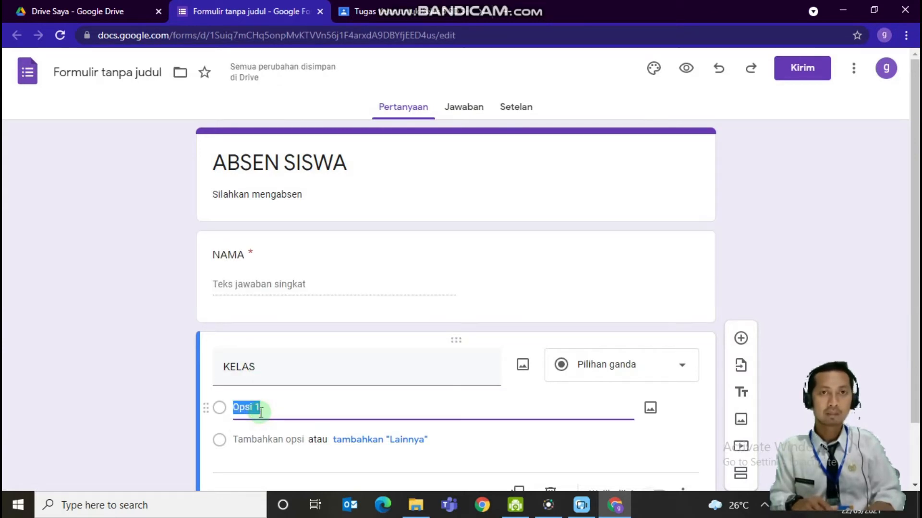
text(5 A)
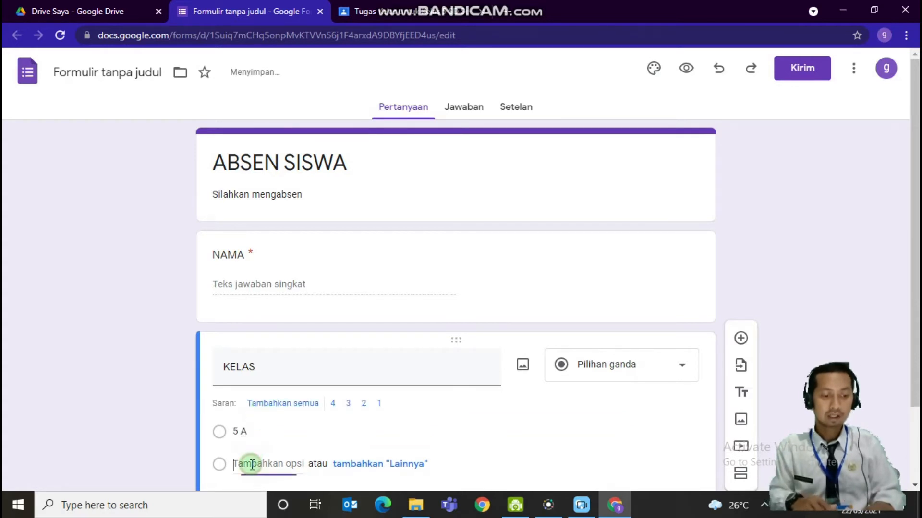
click(251, 465)
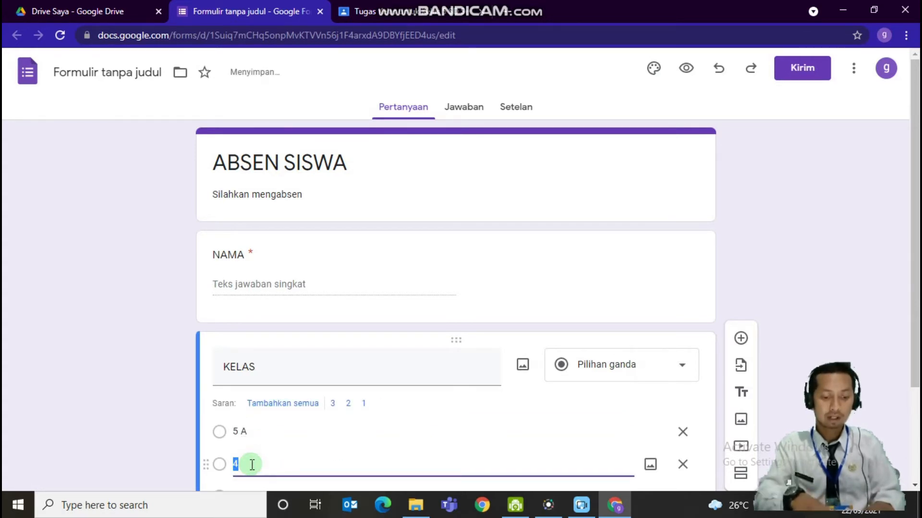
text(5)
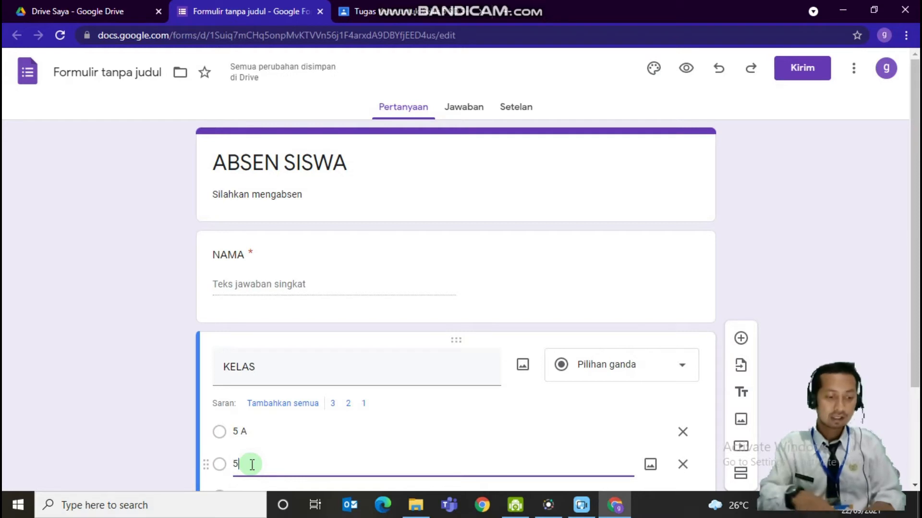
text( B)
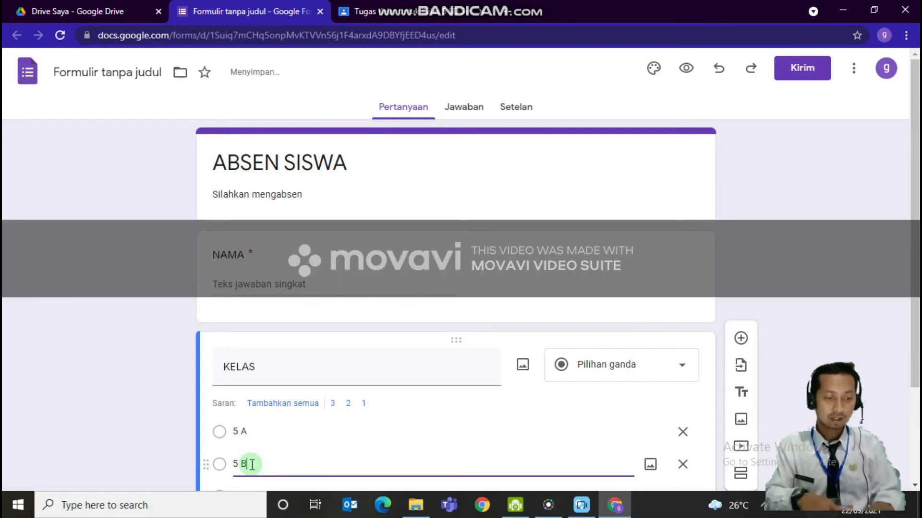
Add a required date question titled "TANGGAL" and make the KELAS question required as well
click(750, 341)
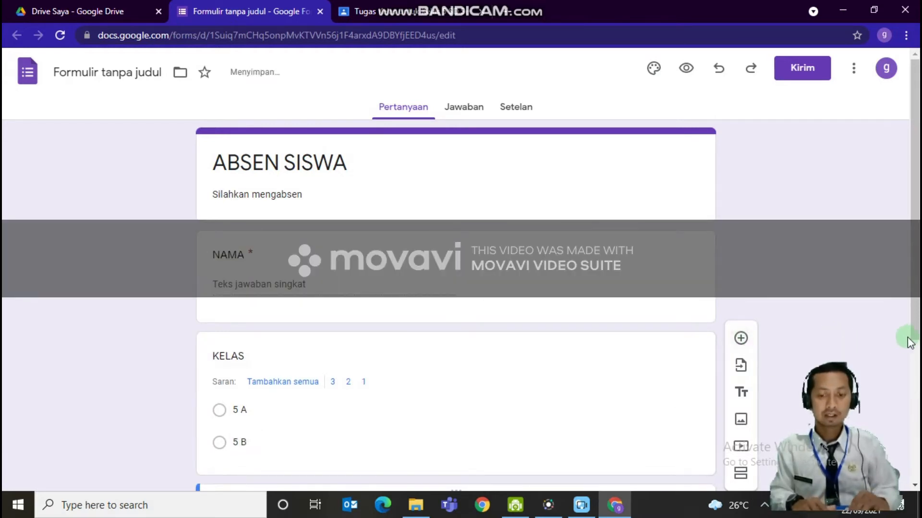
click(350, 357)
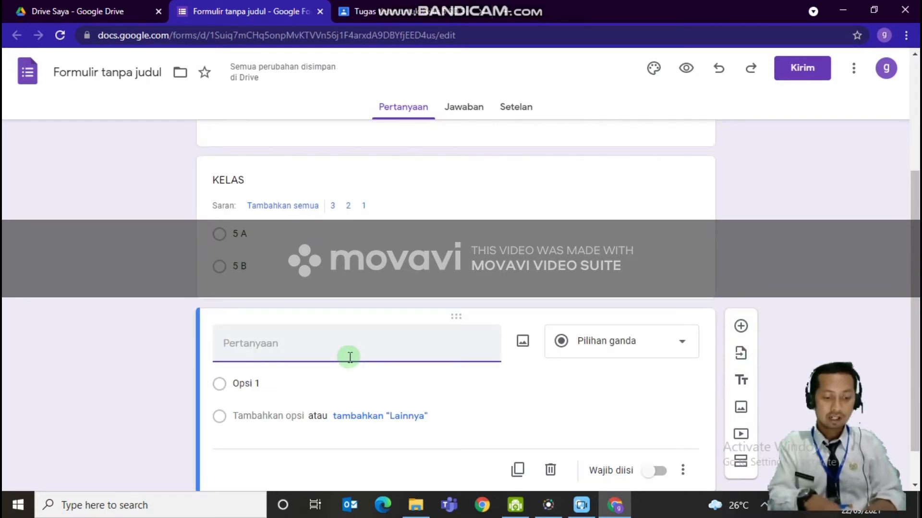
text(TANGGAL)
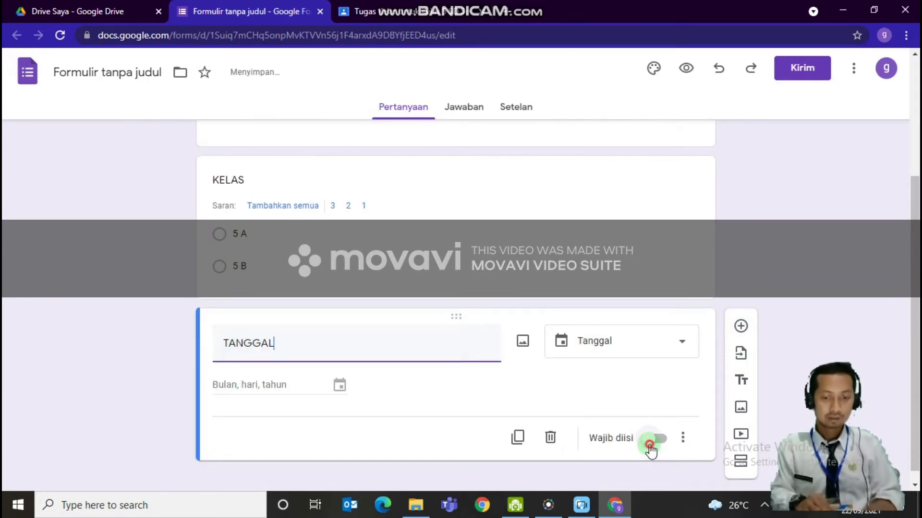
click(650, 447)
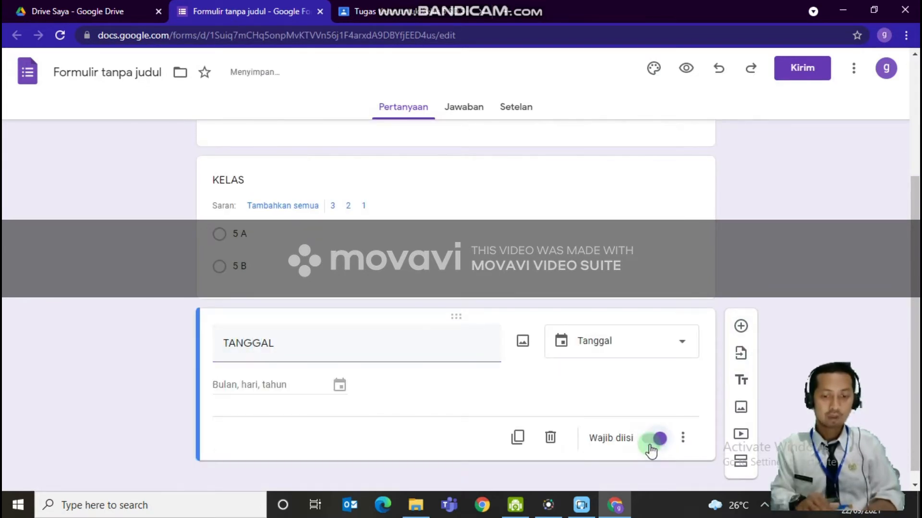
click(485, 250)
click(655, 375)
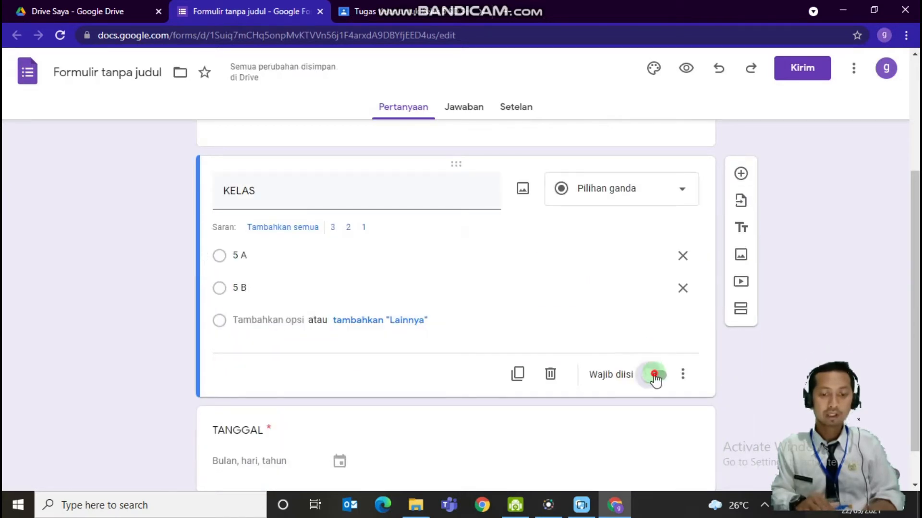
Add a new question titled "KEHADIRAN" below the TANGGAL question
click(705, 422)
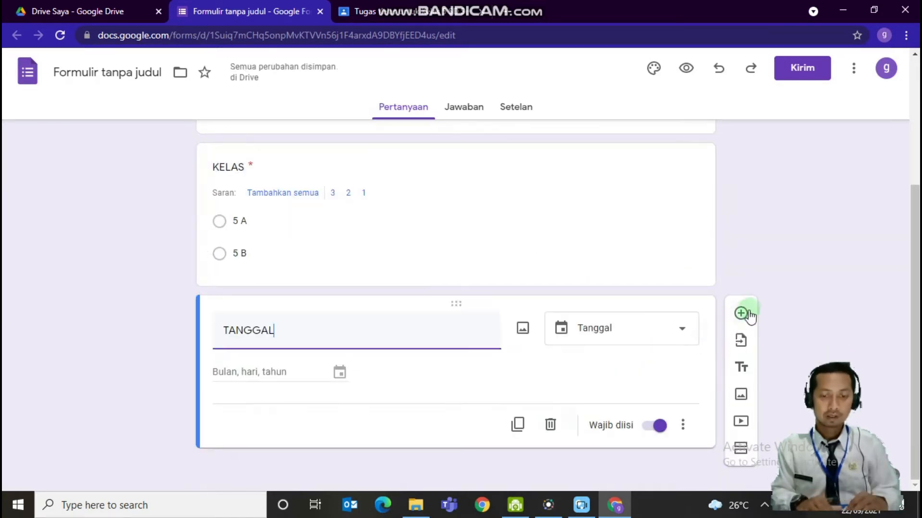
click(750, 313)
click(264, 414)
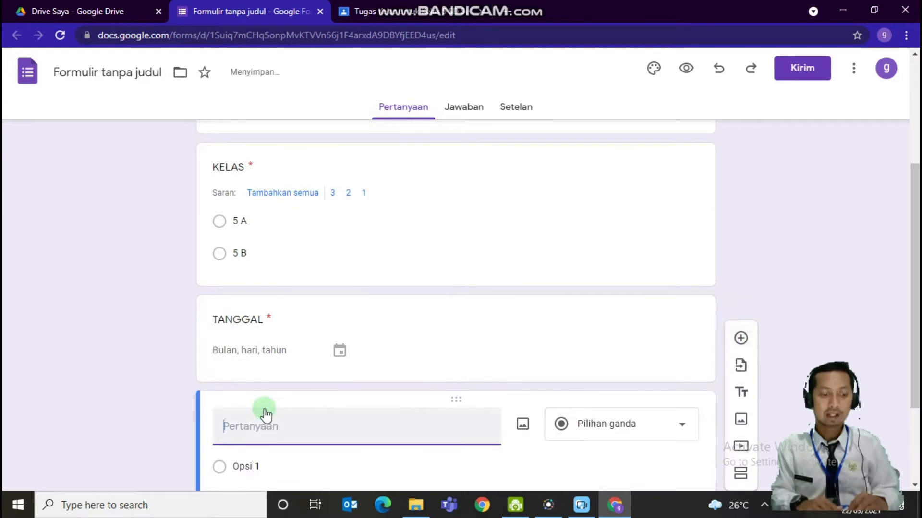
text(KEHADIRAN)
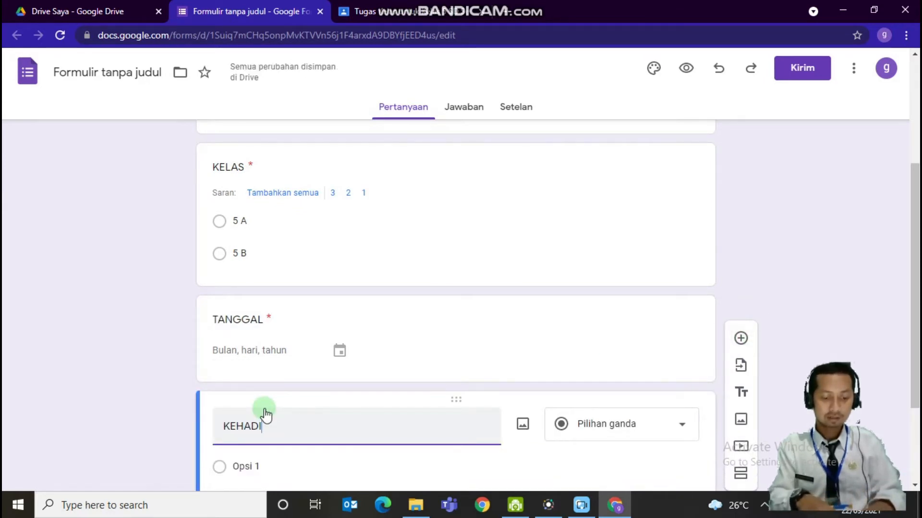
Give the KEHADIRAN question the options "HADIR", "IZIN" and "SAKIT" and make it required
click(249, 472)
text(HADIR)
key(Return)
text(I)
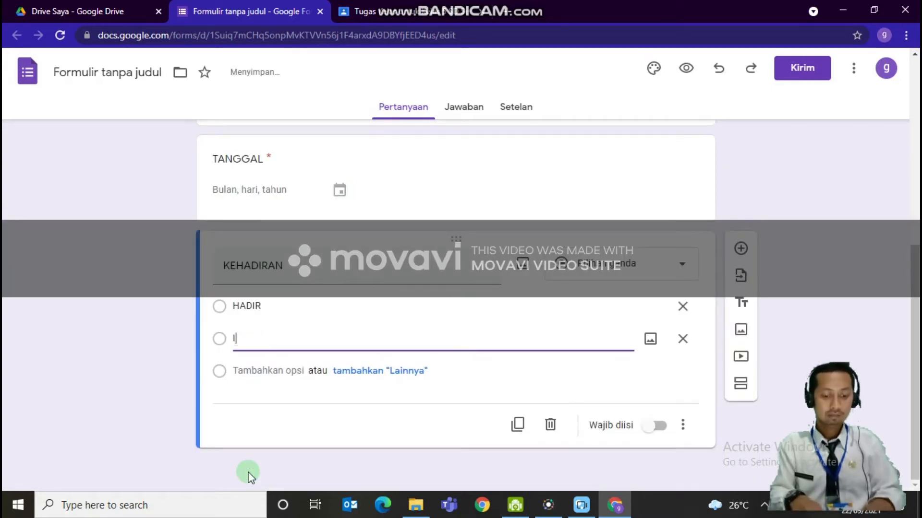
text(ZIN)
key(Return)
text(SA)
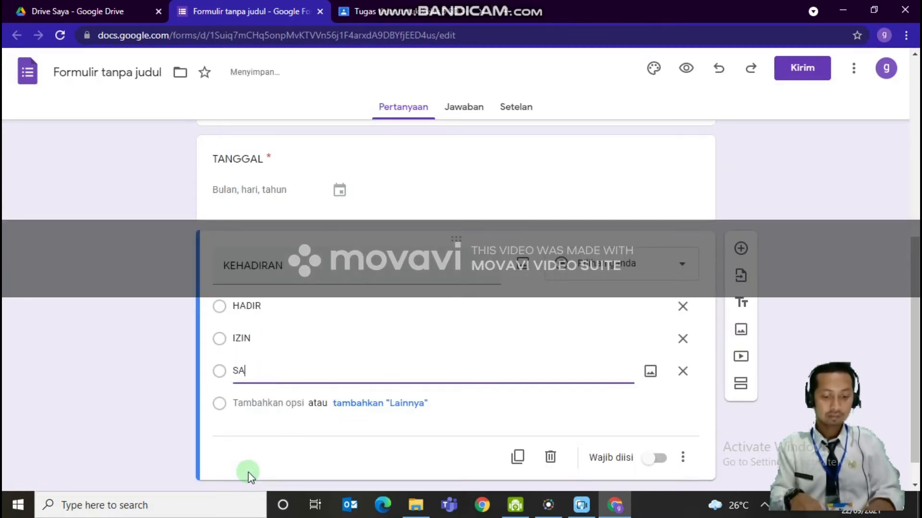
text(KIT)
click(654, 460)
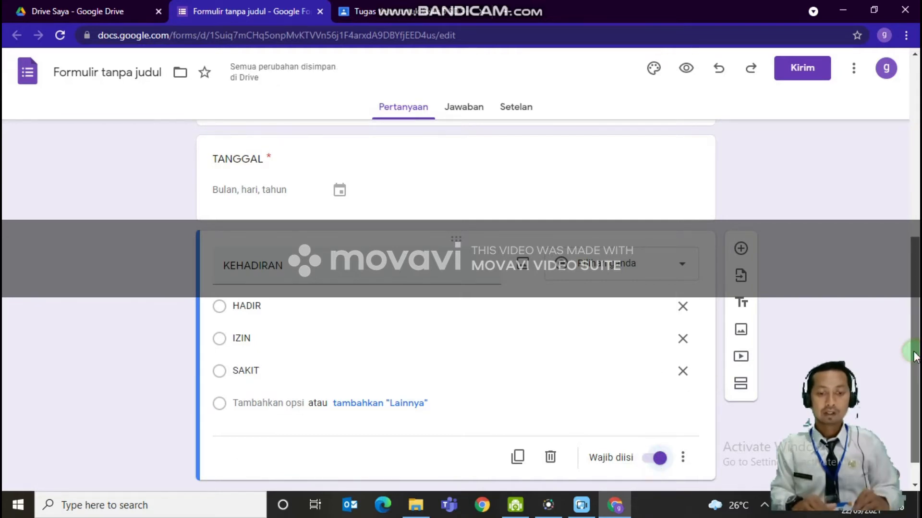
Copy the form's full-length sharing link from the send options and close the dialog
scroll(654, 468, up, 8)
scroll(456, 307, down, 5)
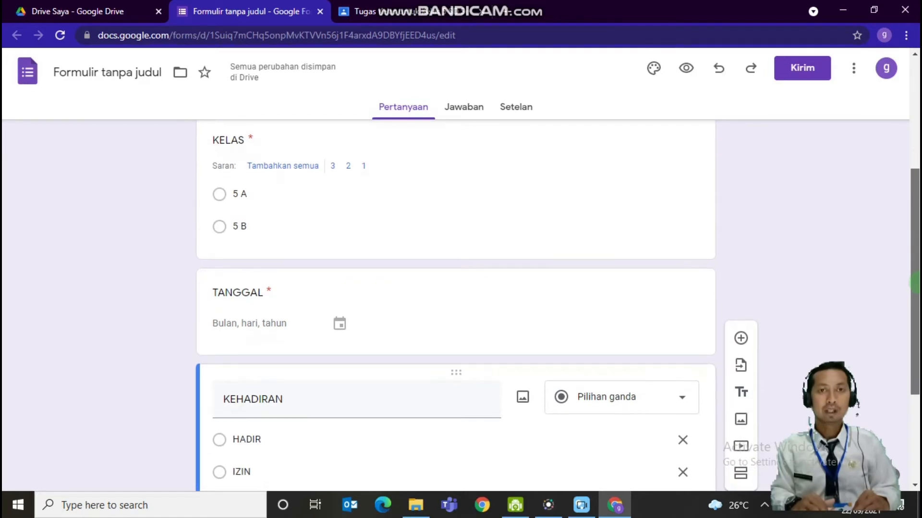
scroll(456, 307, up, 5)
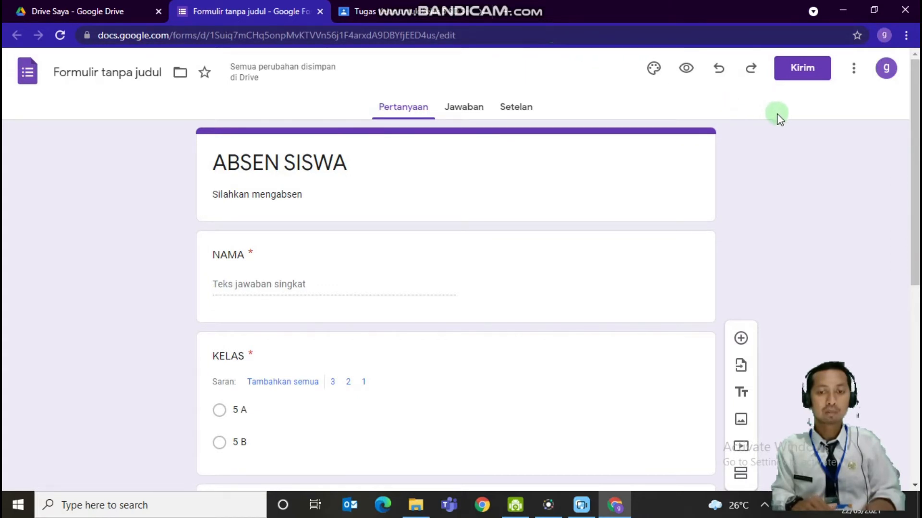
click(800, 71)
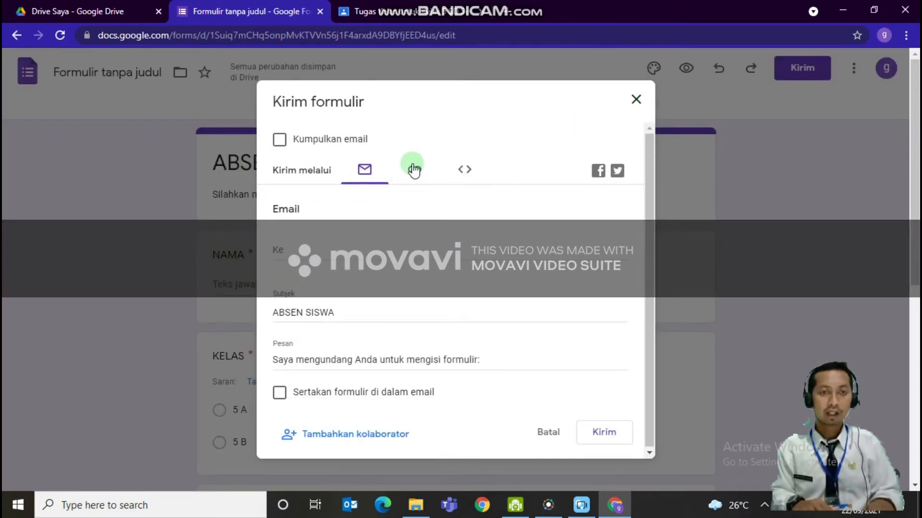
click(415, 171)
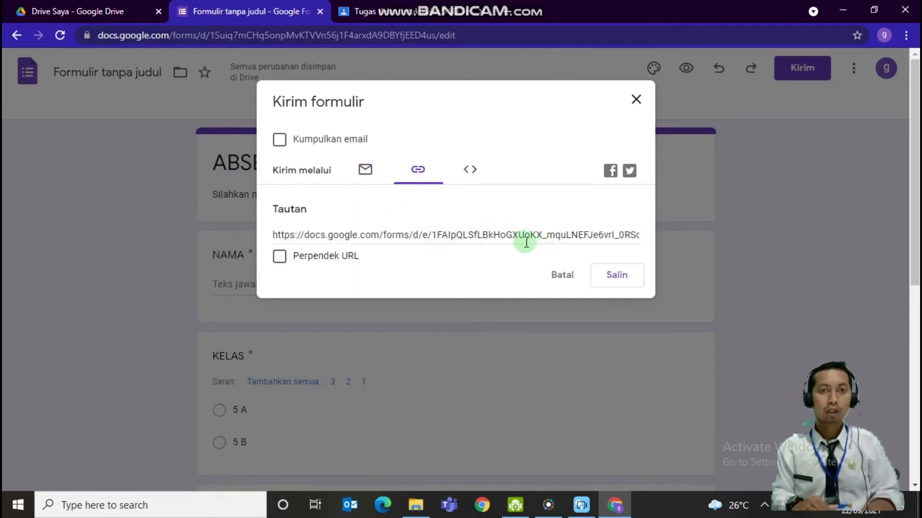
click(616, 279)
click(116, 282)
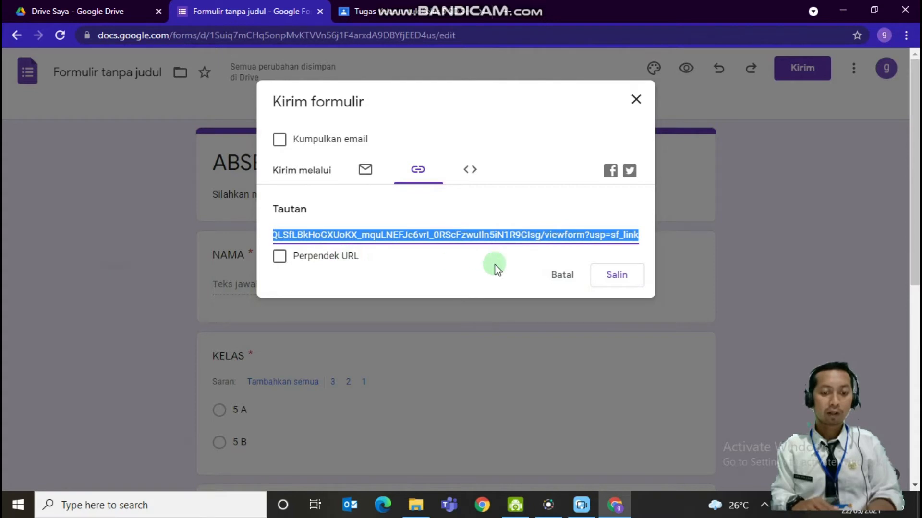
click(636, 99)
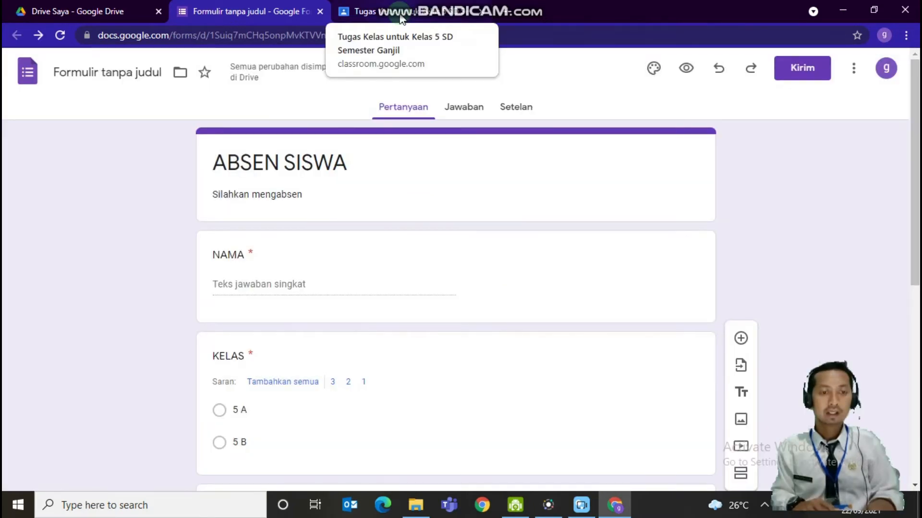
Switch to Google Classroom and start a new assignment (Tugas) in the Kelas 5 SD class
click(400, 13)
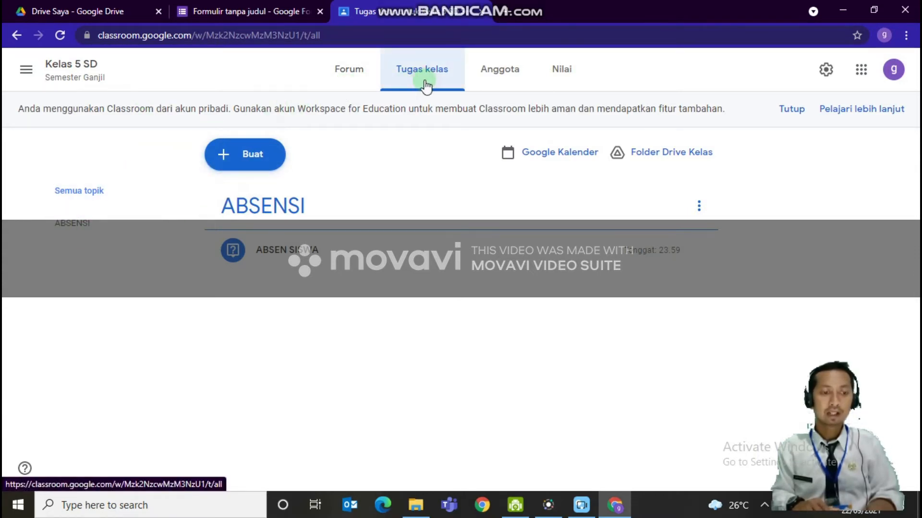
click(232, 163)
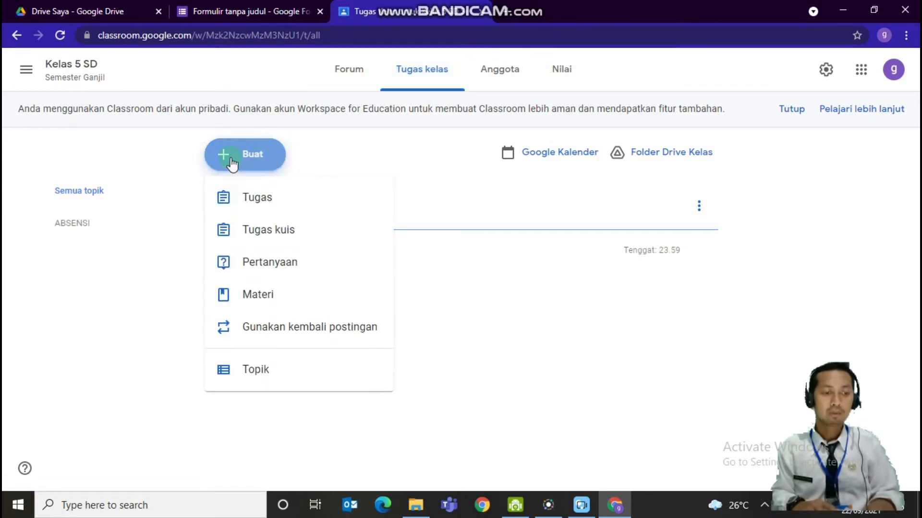
click(253, 212)
click(206, 195)
click(168, 134)
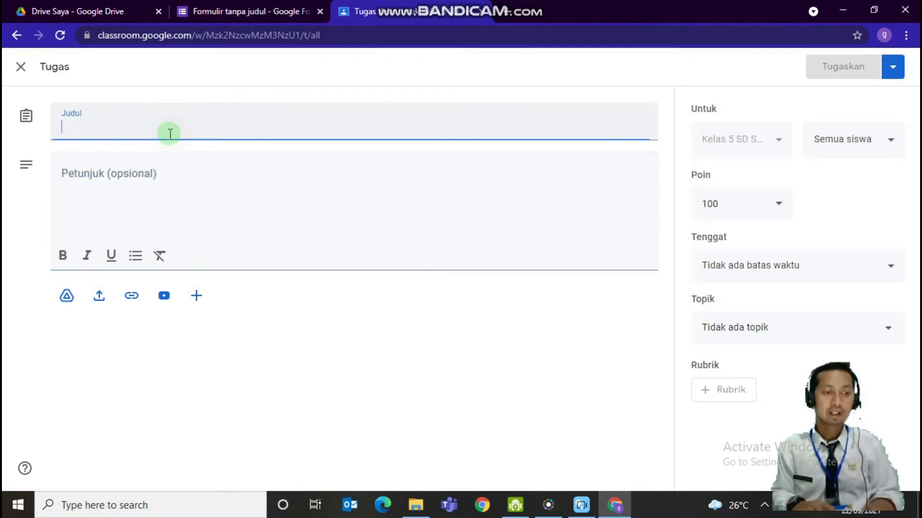
click(198, 190)
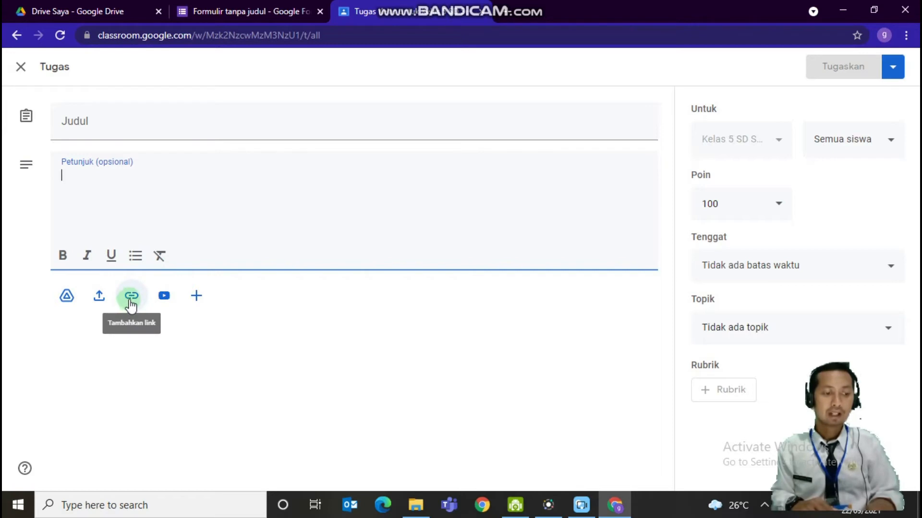
Attach the copied attendance form link to the new assignment
click(129, 305)
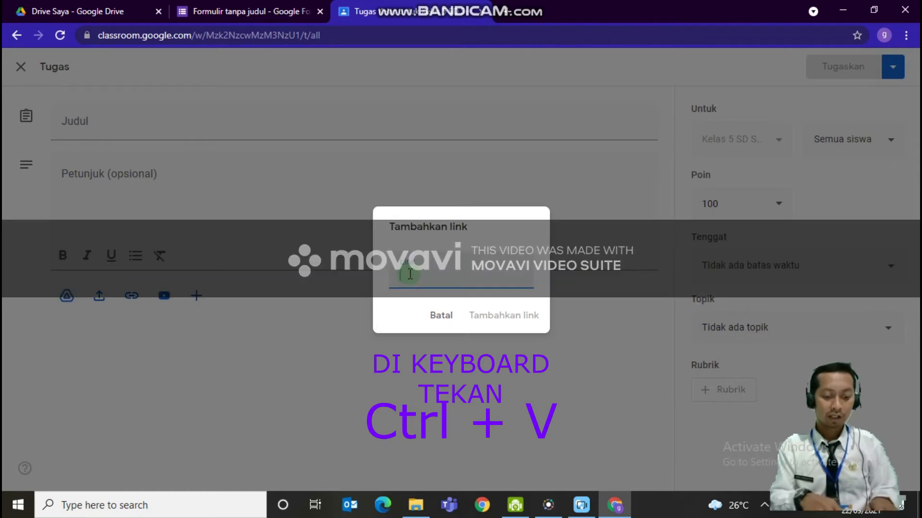
key(ctrl+v)
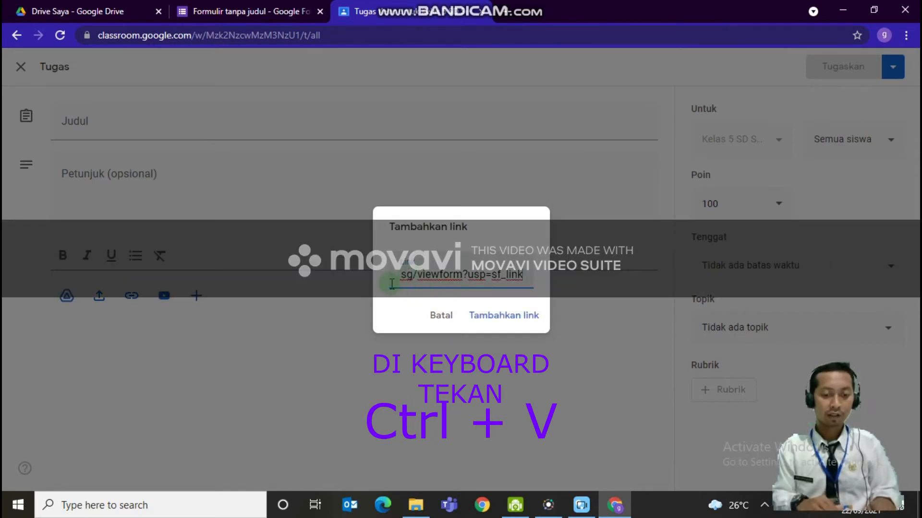
click(508, 329)
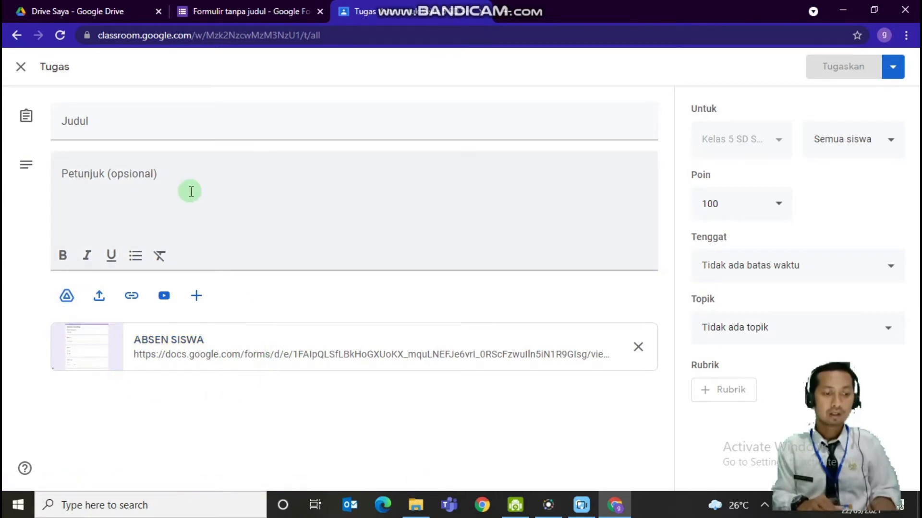
Title the assignment "ABSEN SISWA" and enter the instructions "Silahkan mengabsen"
click(153, 126)
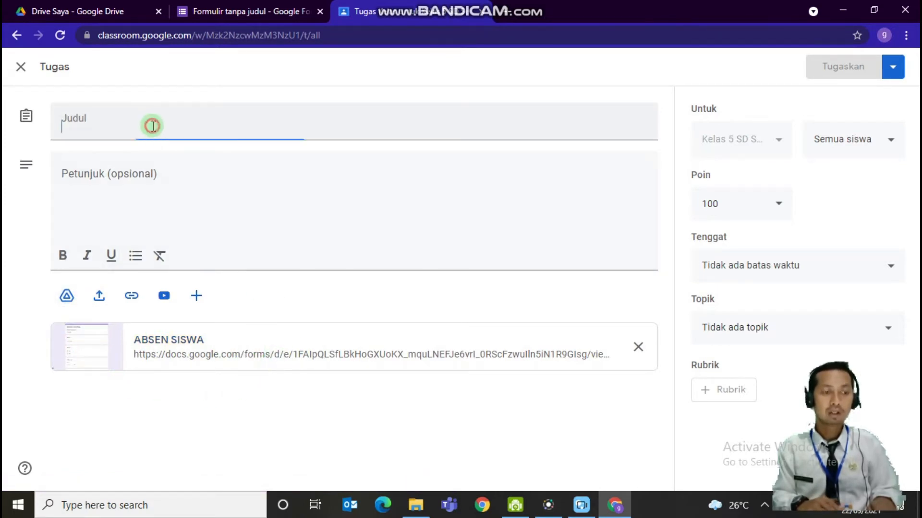
text(ABSEN SISWA)
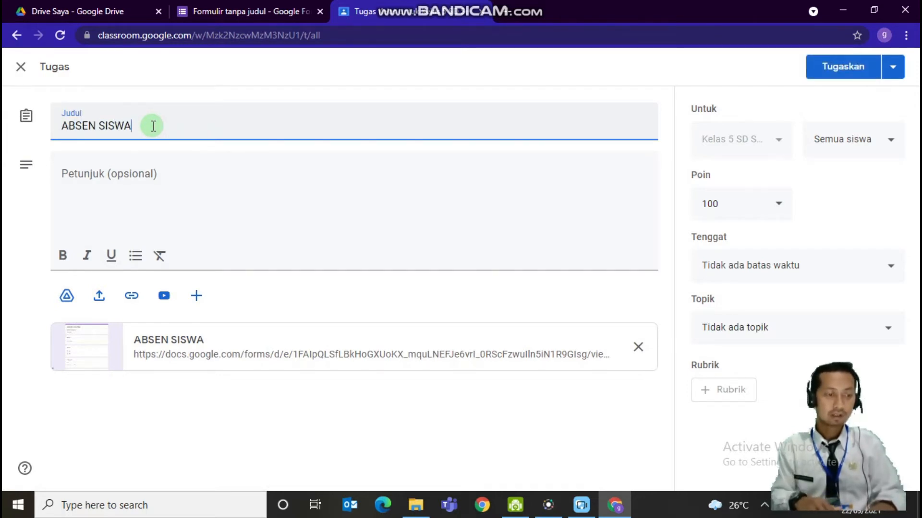
click(125, 180)
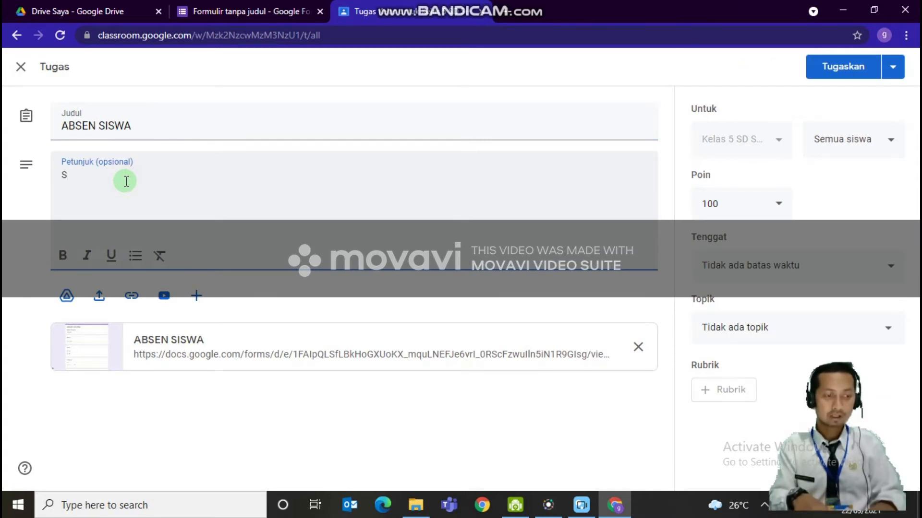
text(Silahkan mengabsen)
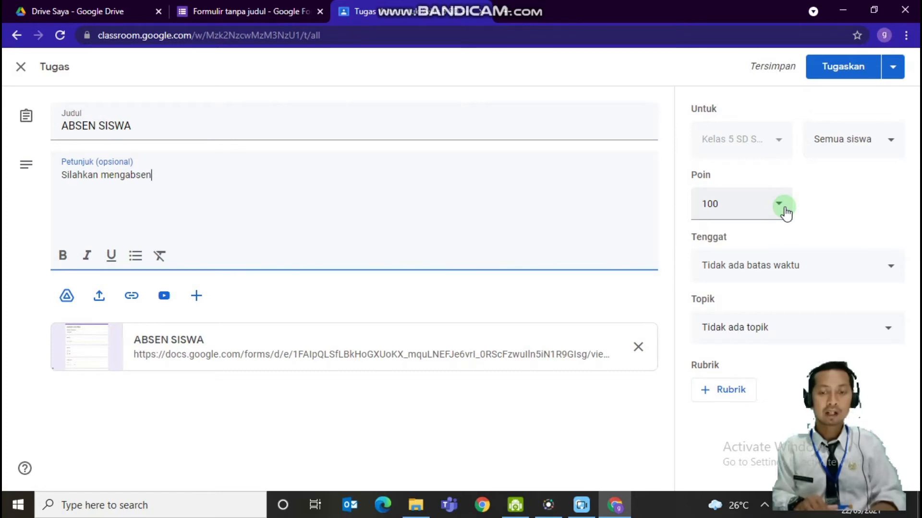
Set the assignment to ungraded (Tidak dinilai) with a deadline of 23 Sep 2021 at 23.59
click(786, 214)
click(724, 244)
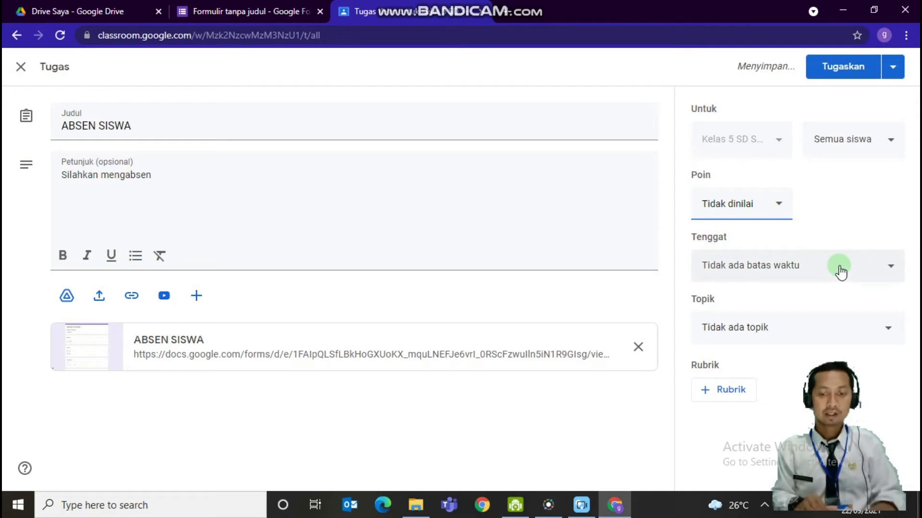
click(885, 276)
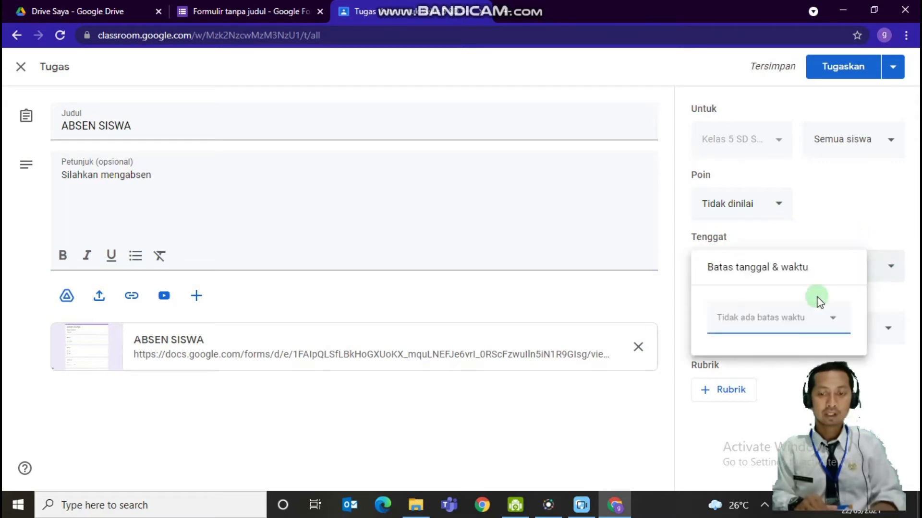
click(834, 319)
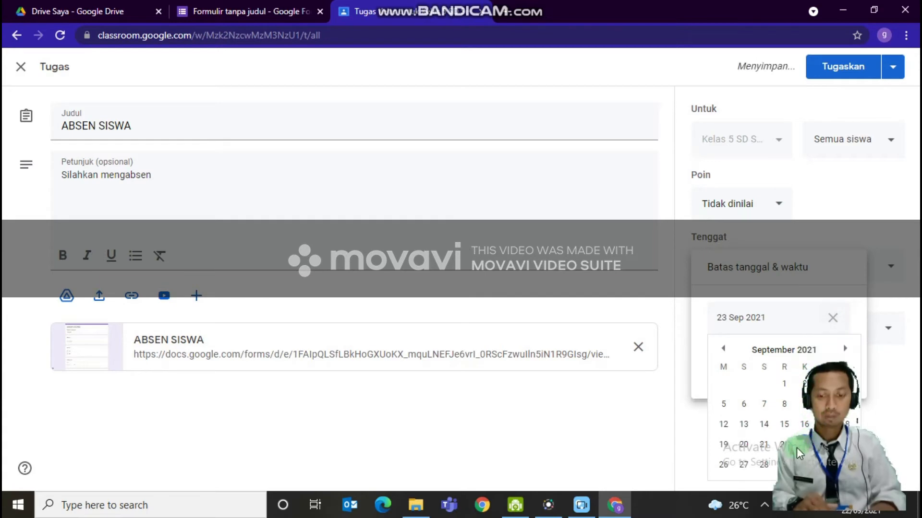
click(808, 441)
click(745, 358)
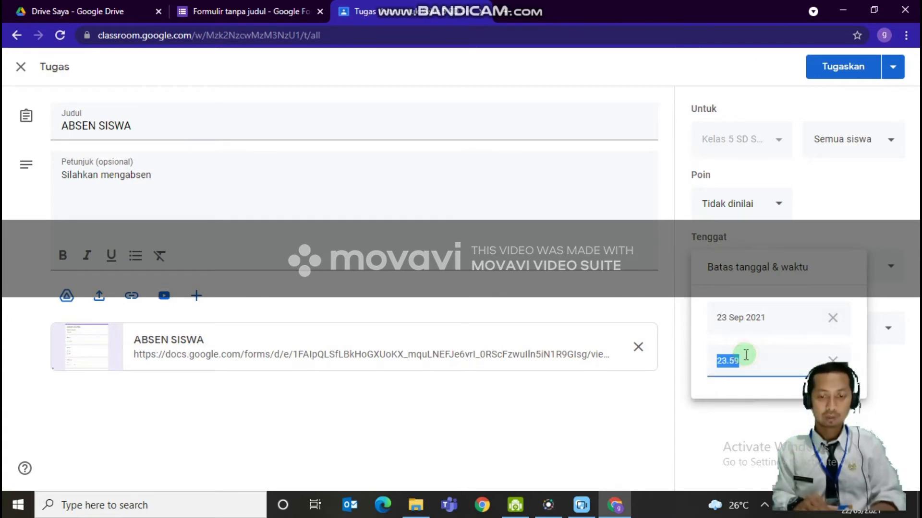
click(684, 416)
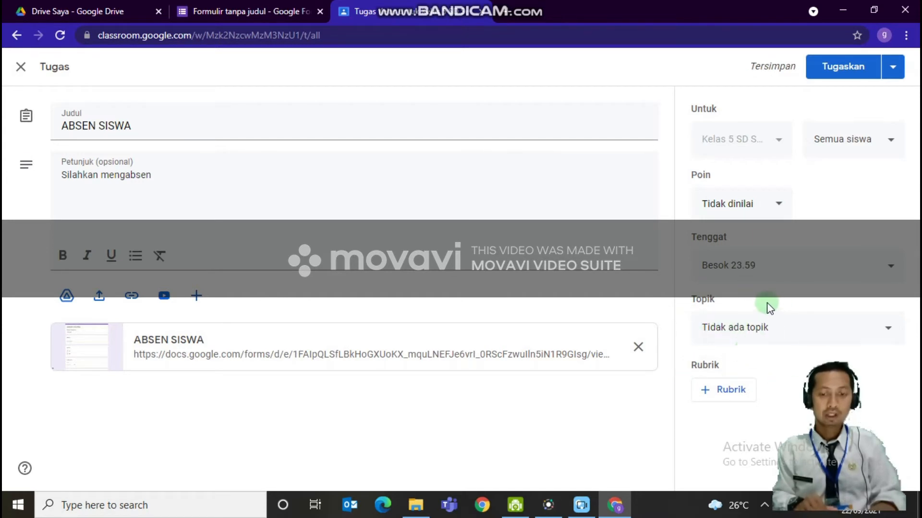
File the assignment under the ABSENSI topic, assign it to the class and open its entry in the classwork list
click(790, 330)
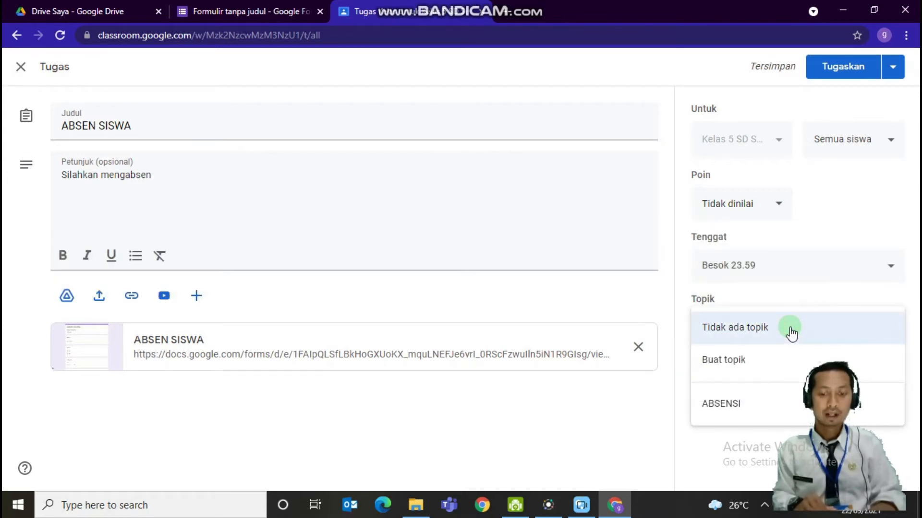
click(702, 405)
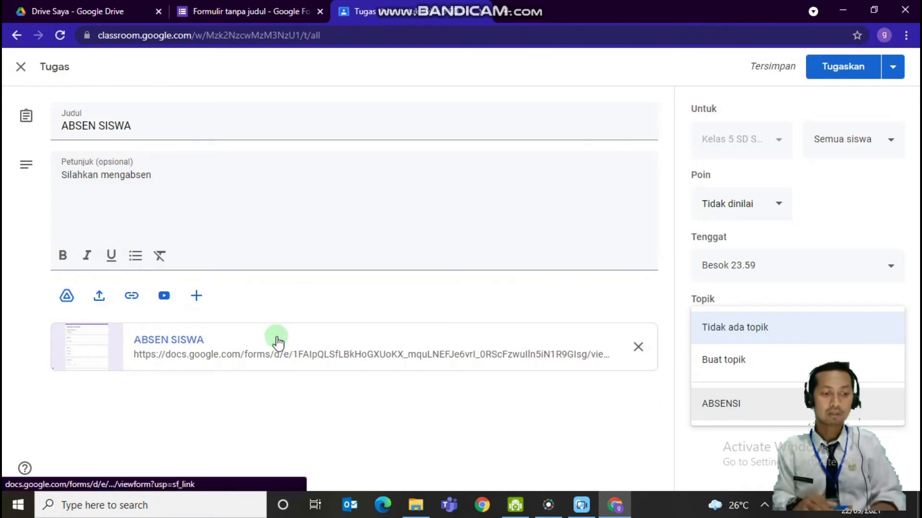
click(732, 407)
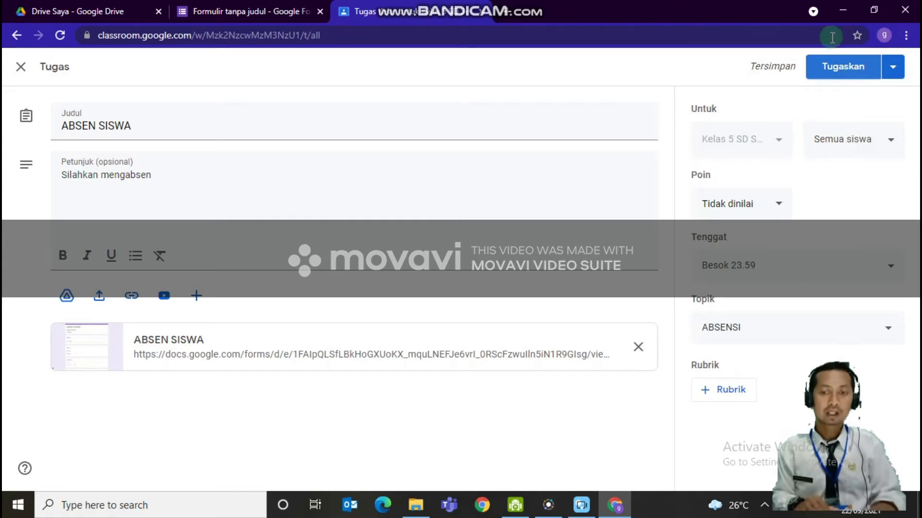
click(839, 75)
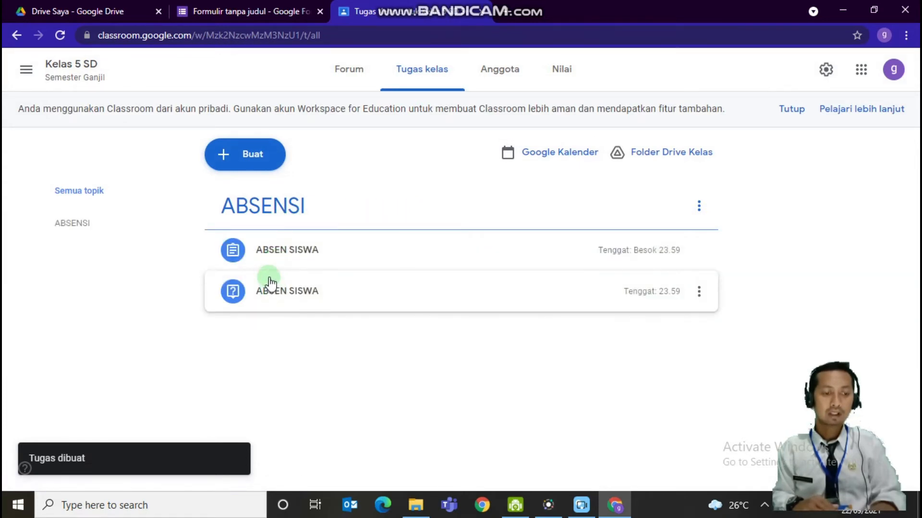
click(307, 262)
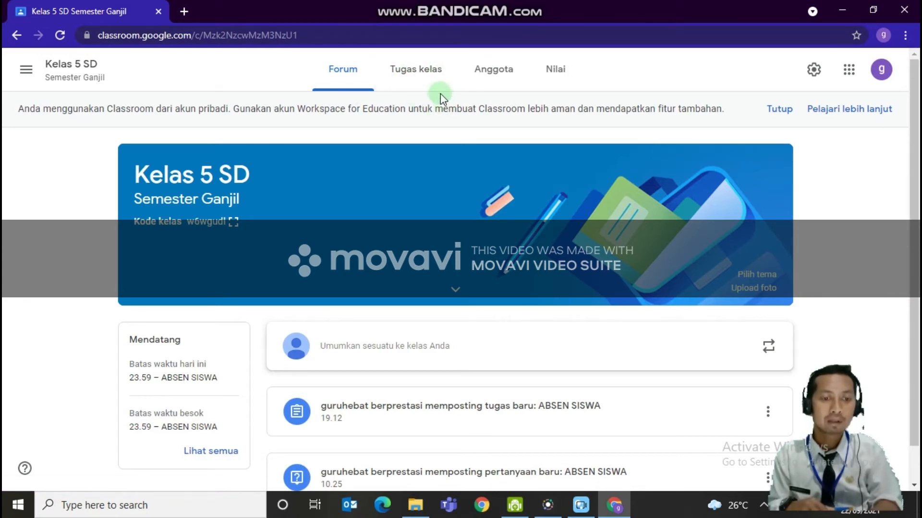
Start another new assignment (Tugas) in the Kelas 5 SD classwork
click(416, 72)
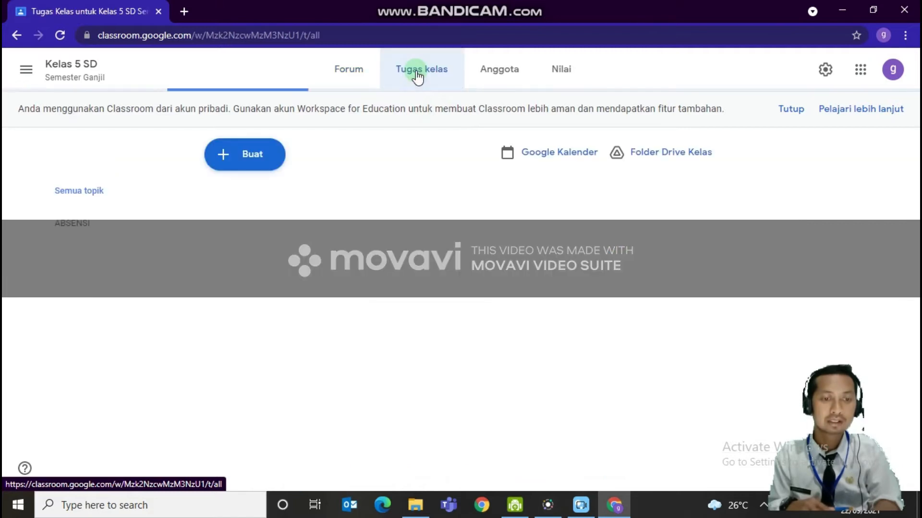
click(222, 155)
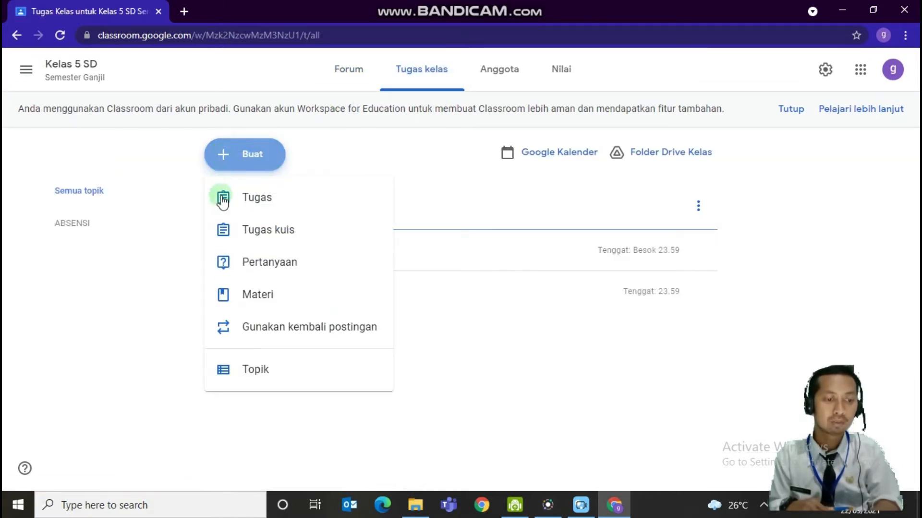
click(240, 216)
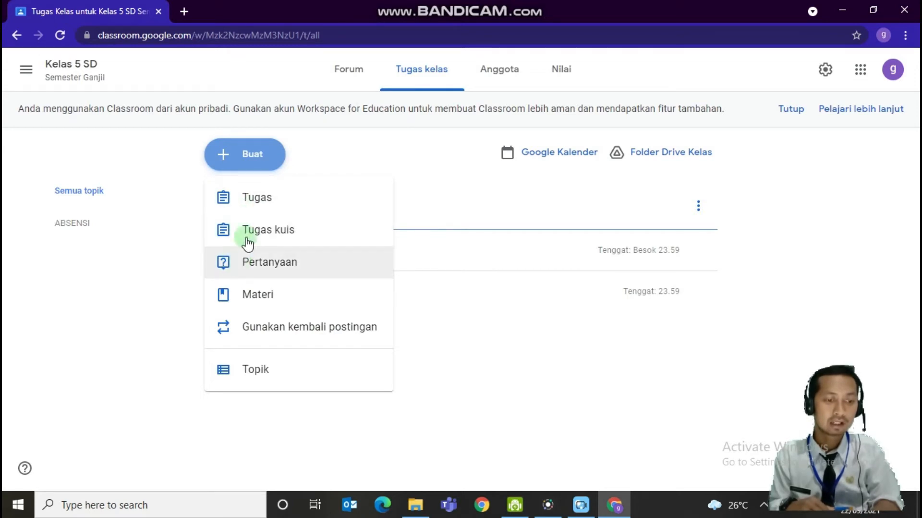
click(255, 202)
click(176, 71)
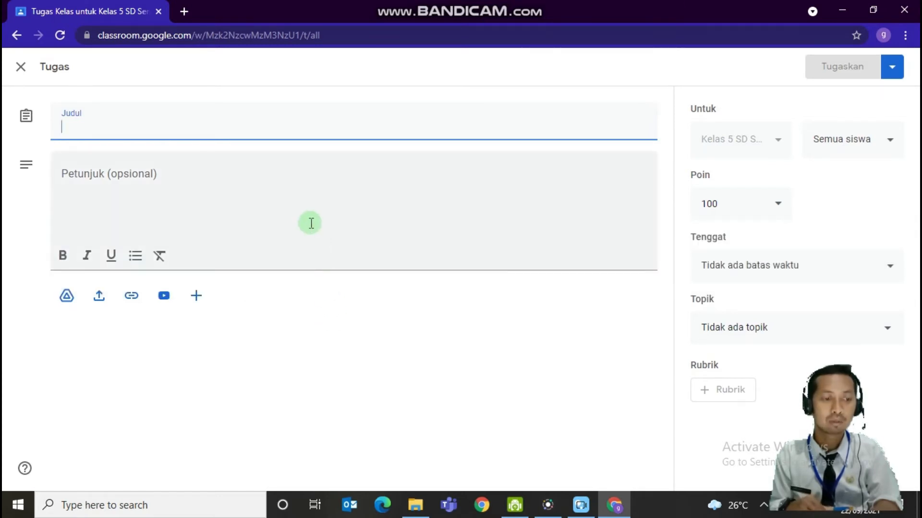
click(273, 187)
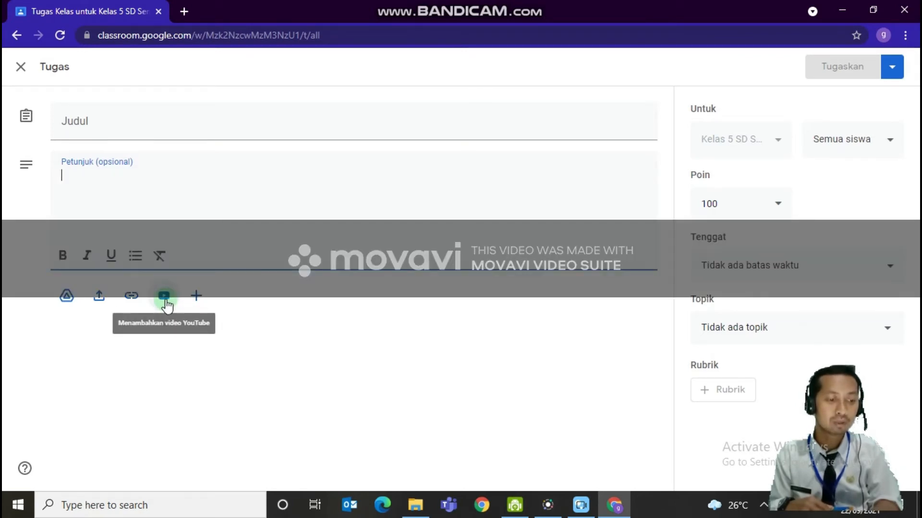
Search YouTube for "video pembelajaran pjok kelas 5" from the assignment's video attachment option
click(165, 295)
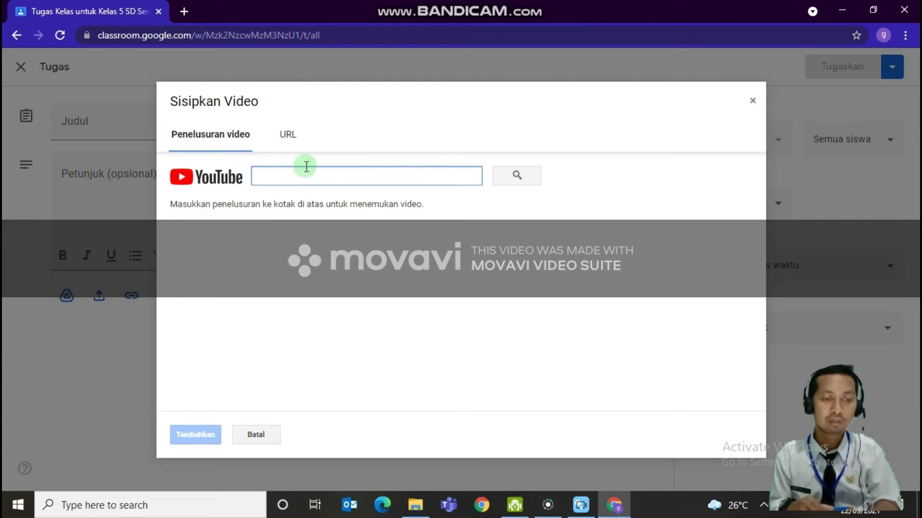
click(281, 139)
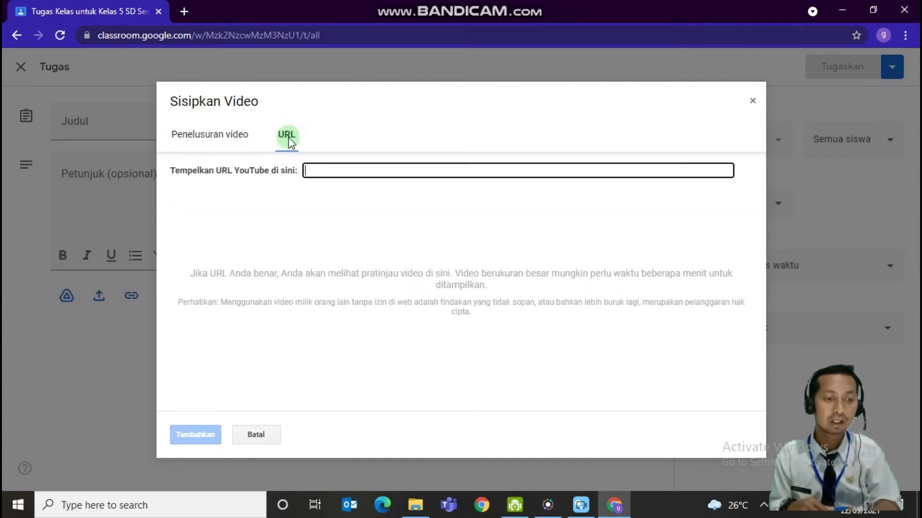
click(288, 143)
click(286, 134)
click(260, 138)
click(318, 176)
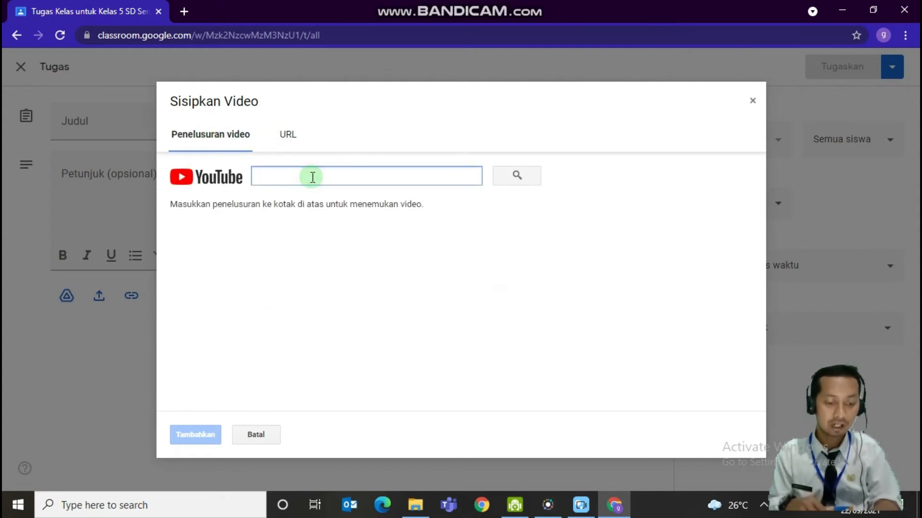
text(v)
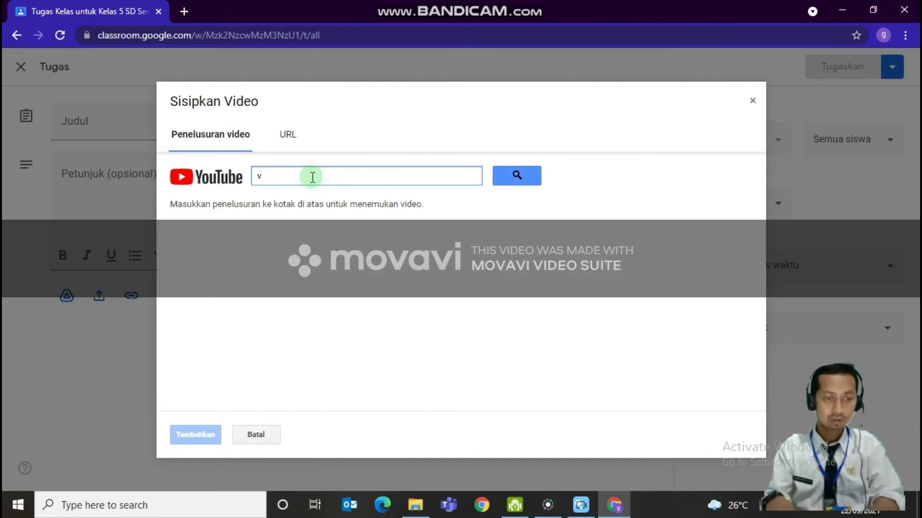
text(edeo pembelajaran pjok kelas 5)
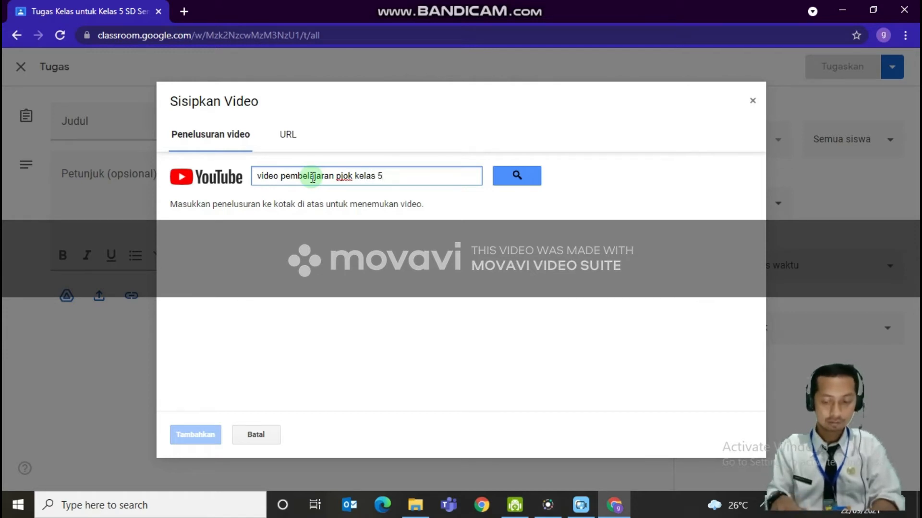
key(Return)
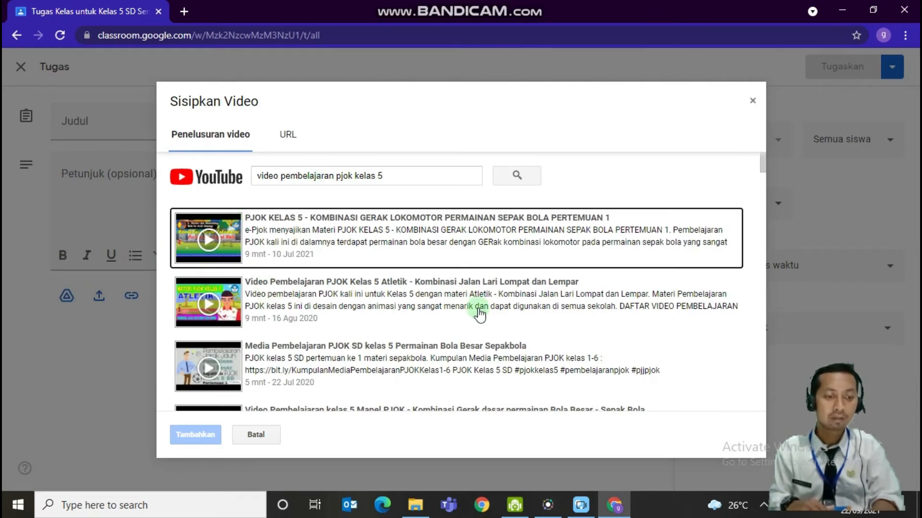
Attach the video "PJOK KELAS 5 - KOMBINASI GERAK LOKOMOTOR PERMAINAN SEPAK BOLA PERTEMUAN 1" to the assignment
drag(764, 165, 763, 146)
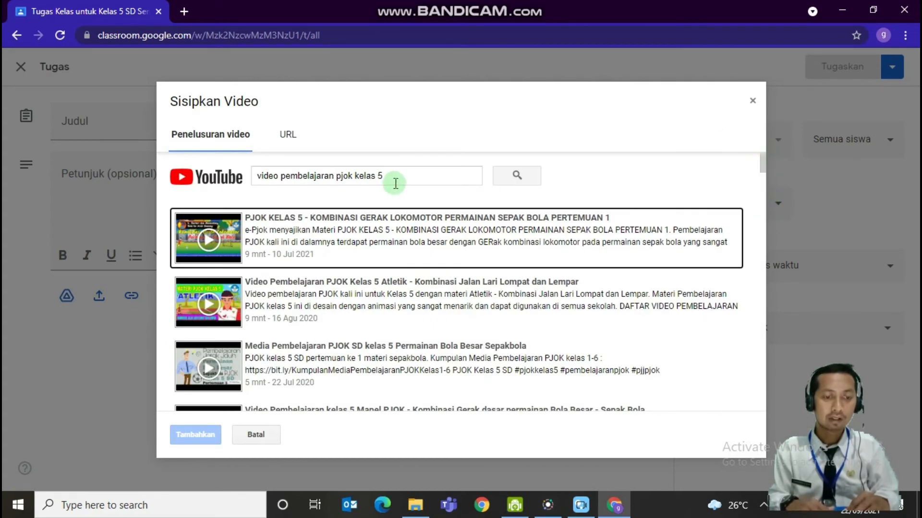
click(314, 245)
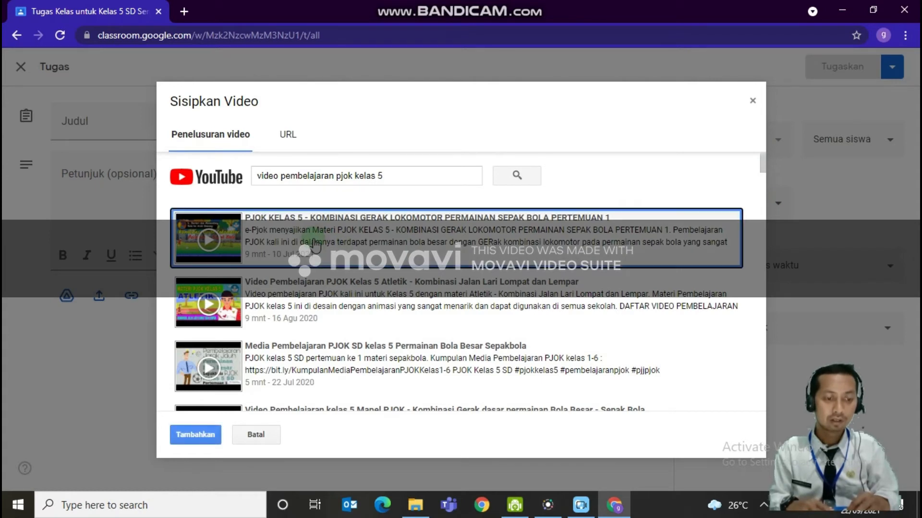
click(194, 436)
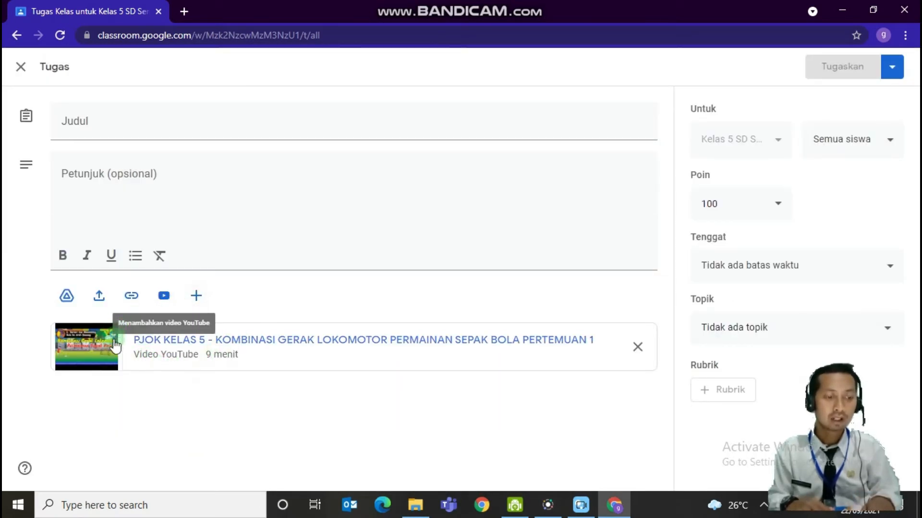
Title the video assignment "Gerak lokomotor"
click(102, 122)
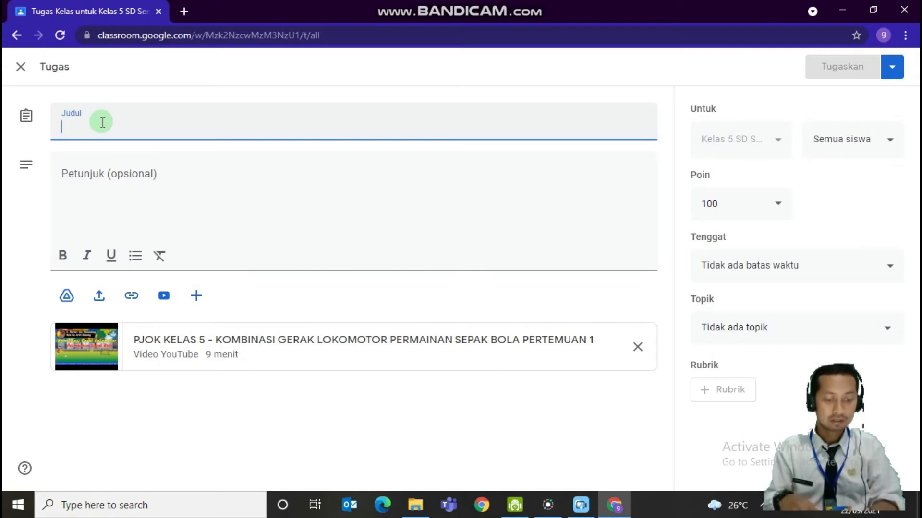
text(gera)
key(BackSpace)
key(BackSpace)
key(BackSpace)
key(BackSpace)
text(G)
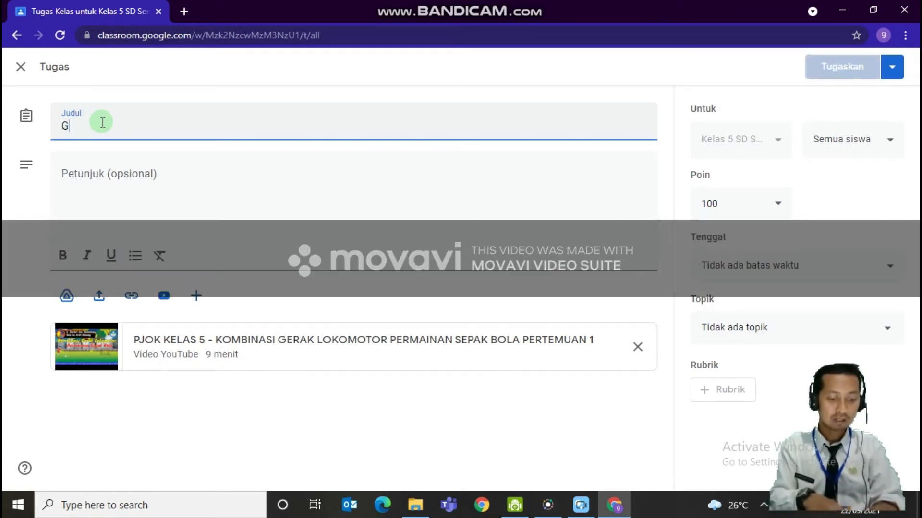
text(erak lokomotor)
Enter the assignment instructions "Silahkan menonton video berikut dan catat hal-hal yang penting. buat dibuku tugas."
click(149, 179)
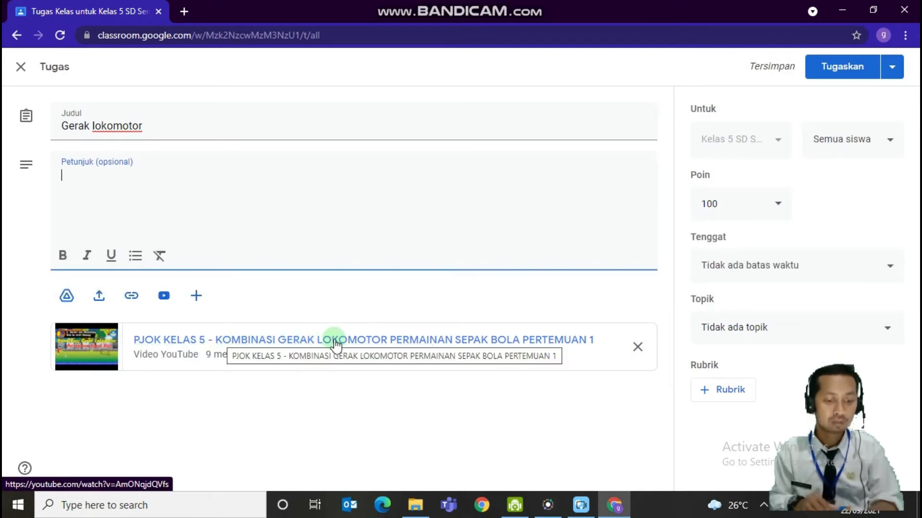
text(s)
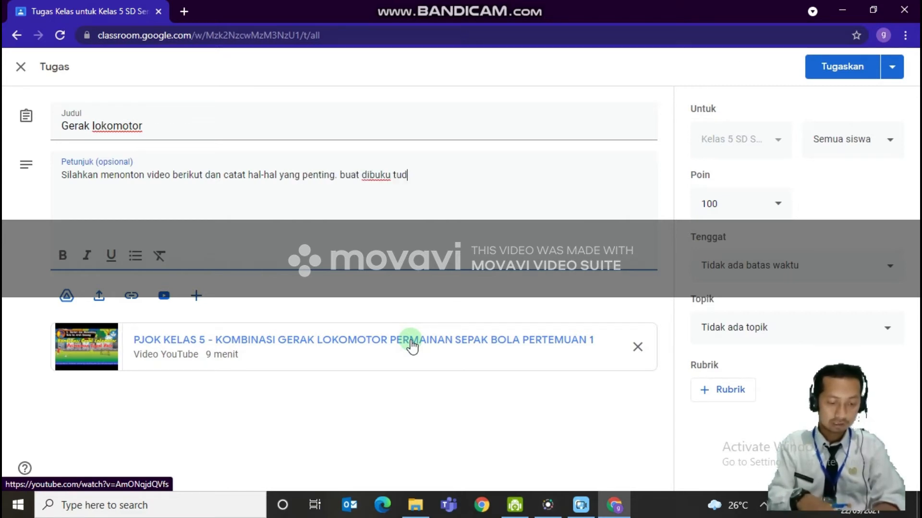
text(gas.)
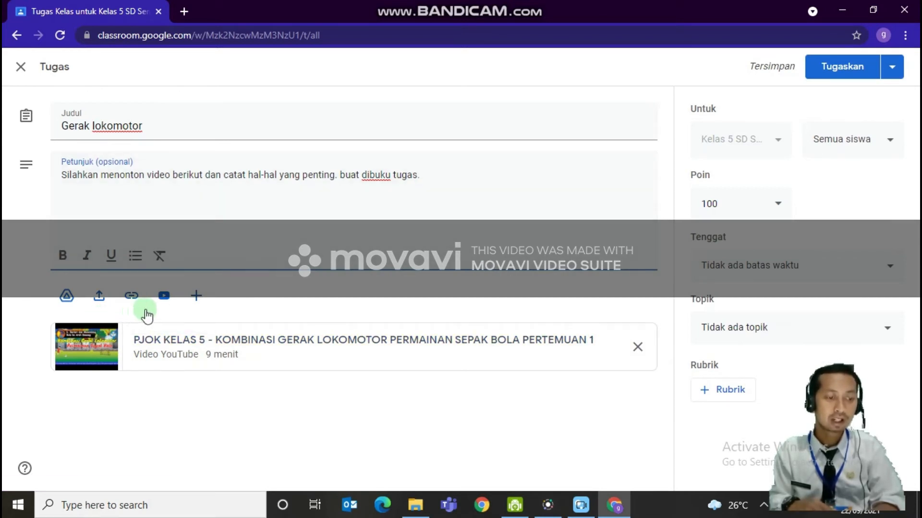
click(196, 297)
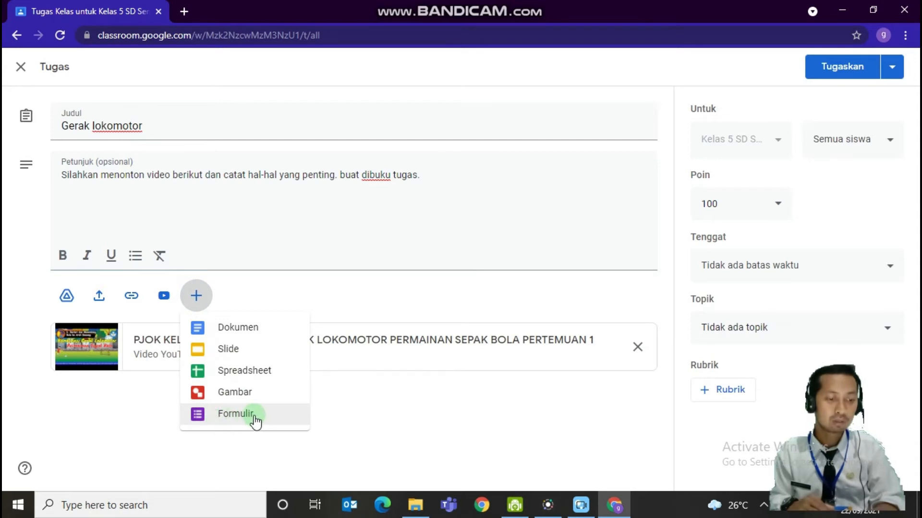
click(154, 412)
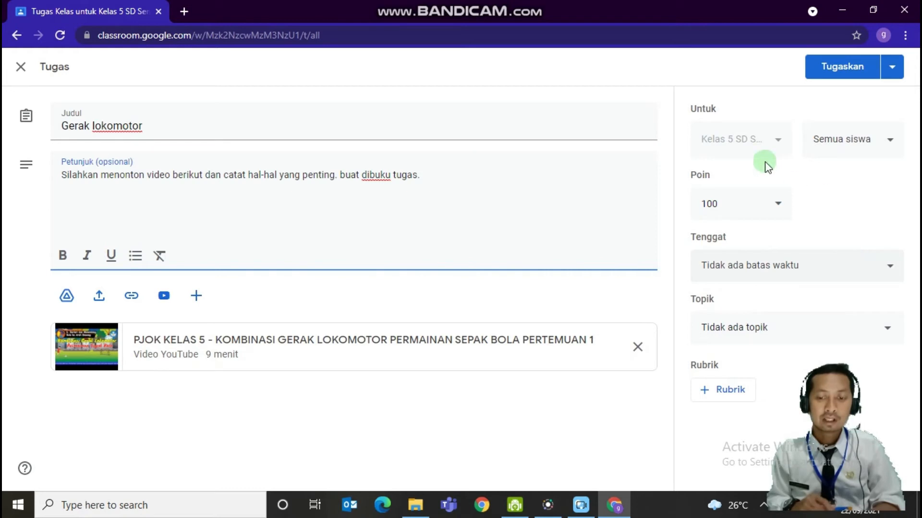
Set the assignment's due date to 28 Sep 2021 at 23.59
click(890, 270)
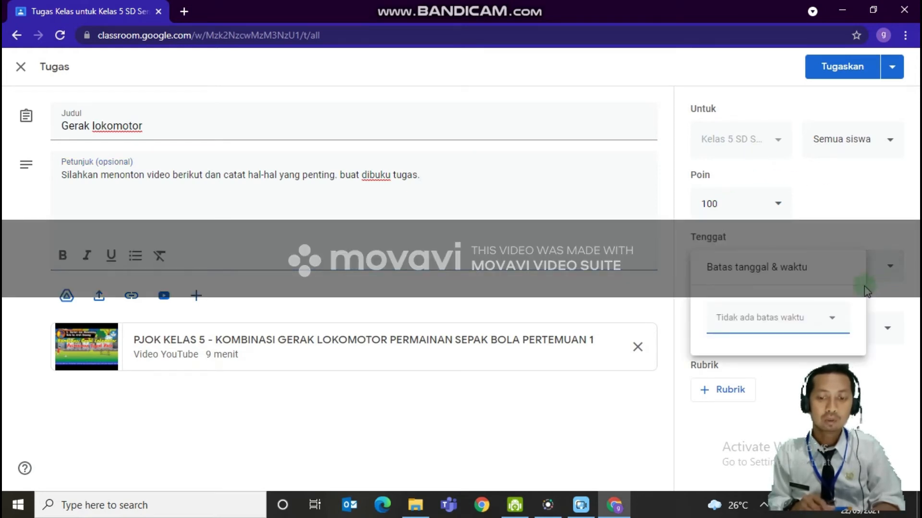
click(833, 317)
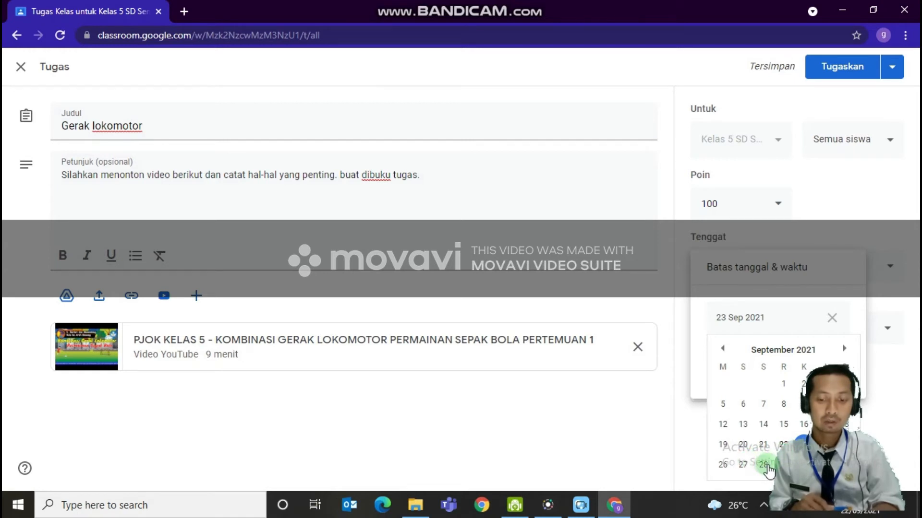
click(764, 464)
click(727, 369)
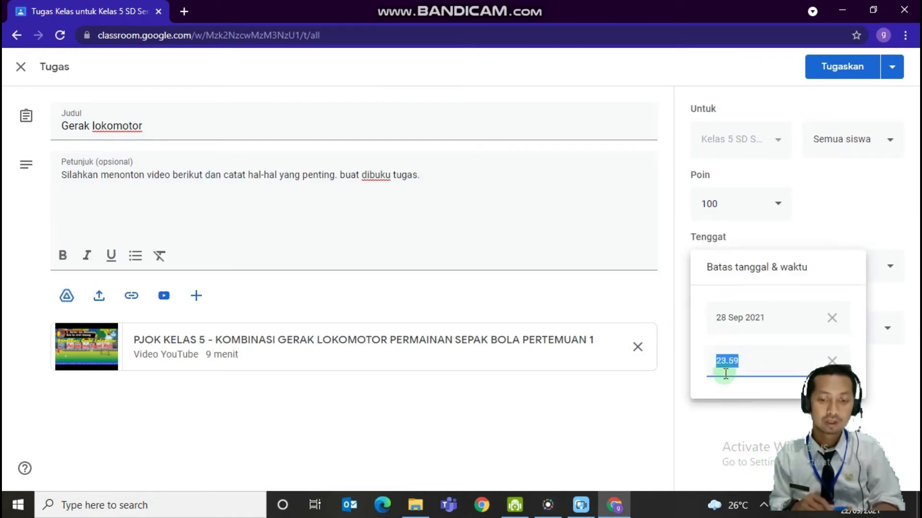
click(629, 404)
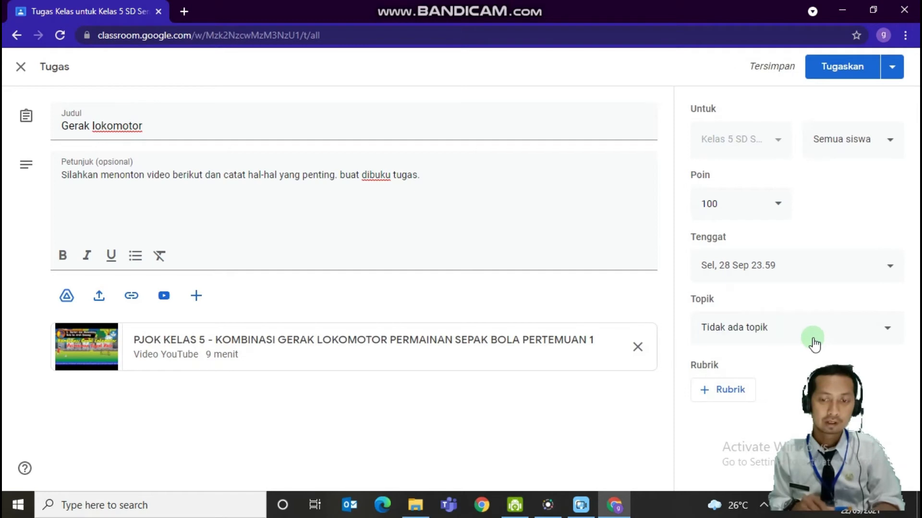
Create the topic TUGAS for the Gerak lokomotor assignment and assign it to the class
click(884, 341)
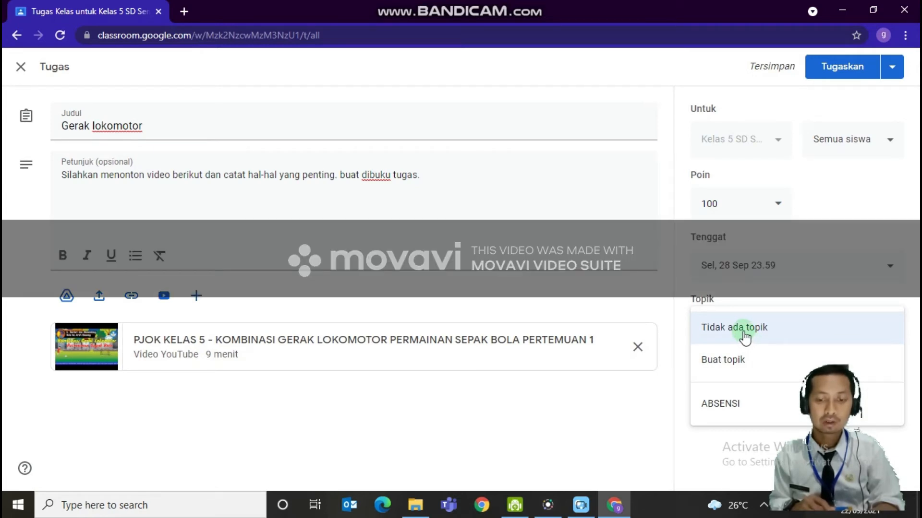
click(745, 336)
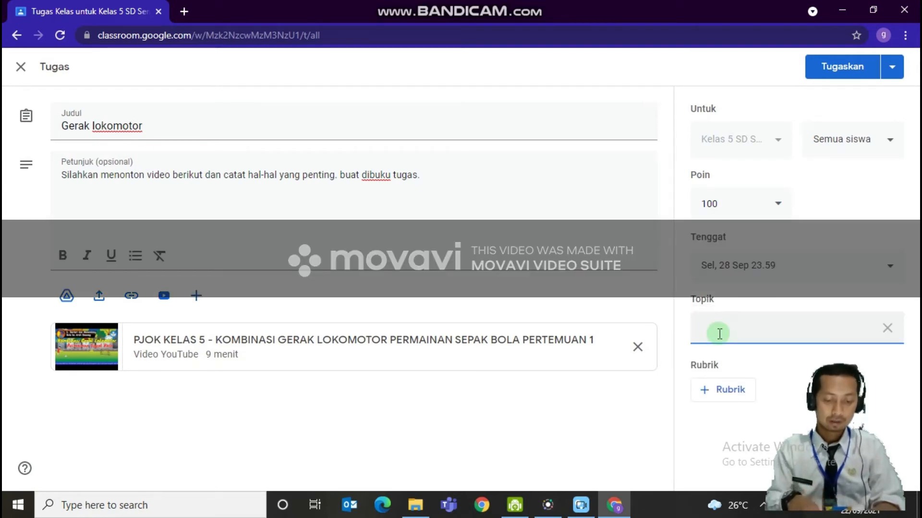
text(TUGAS)
click(637, 68)
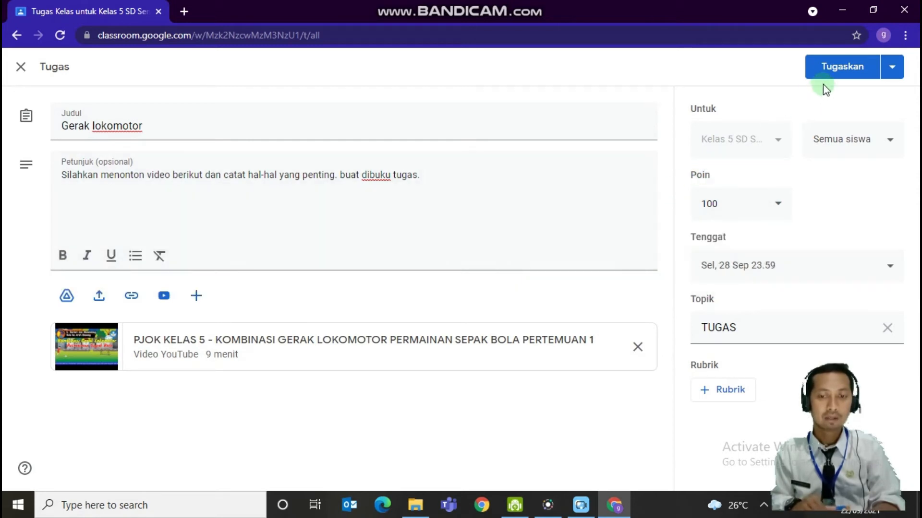
click(844, 72)
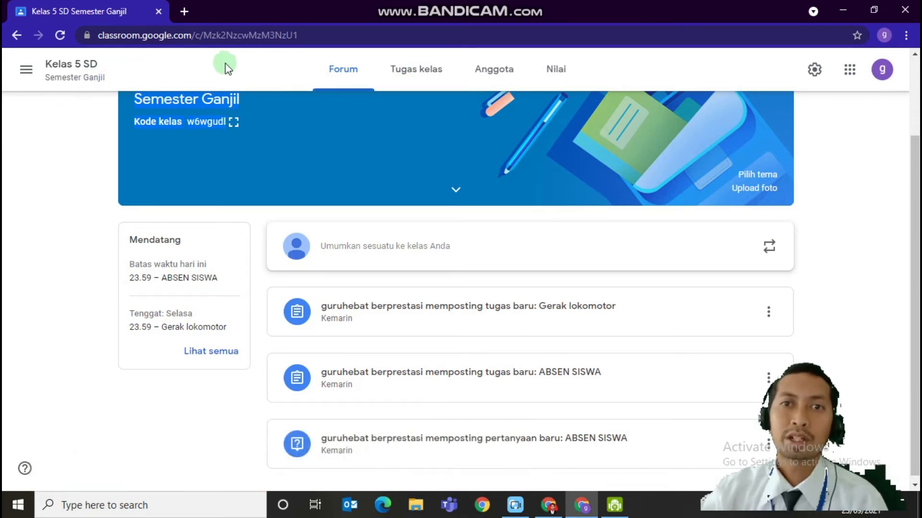
Open the submitted photo for the Gerak lokomotor assignment from the class's list of handed-in student work
click(409, 74)
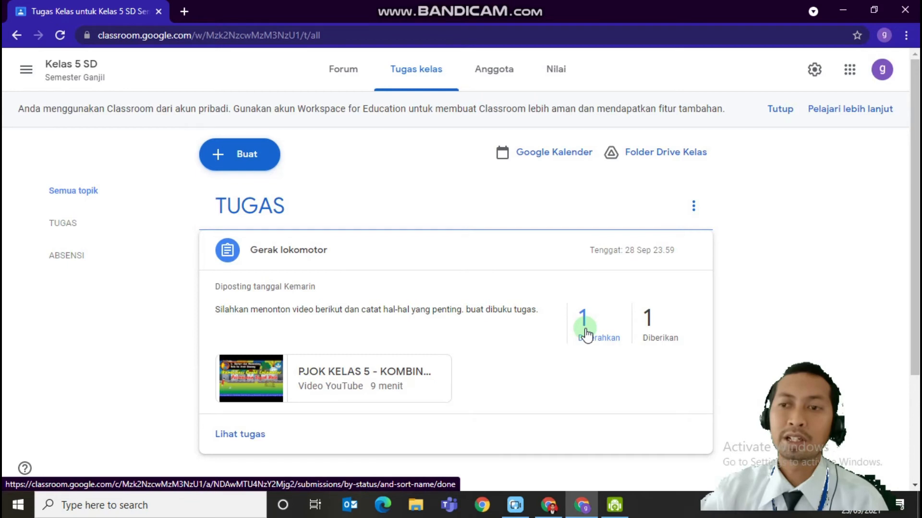
scroll(587, 331, down, 3)
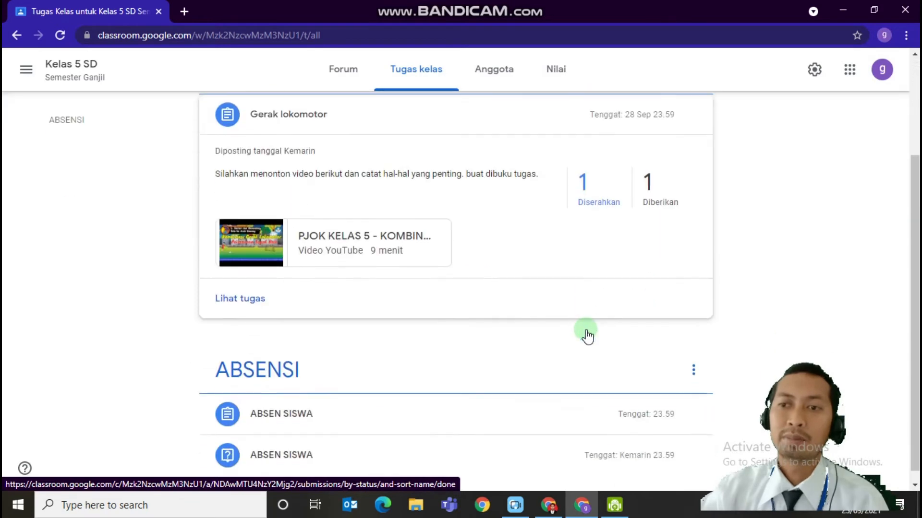
click(575, 190)
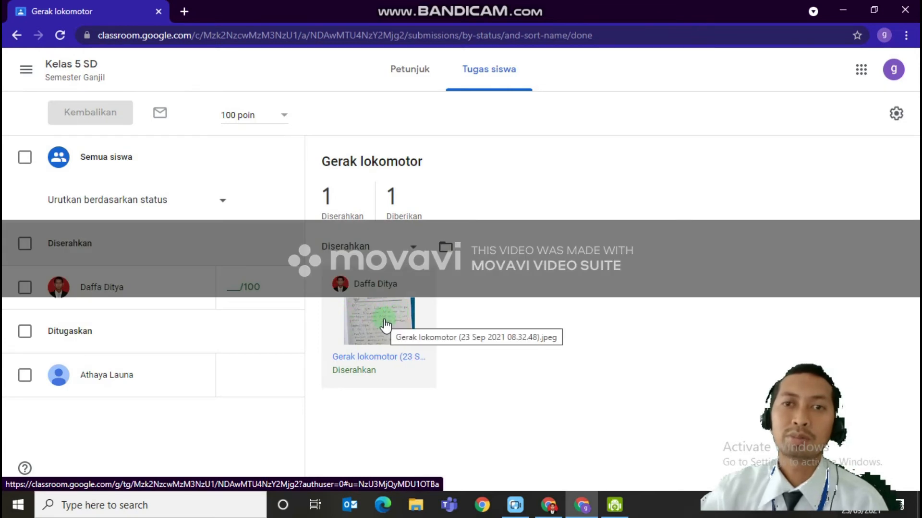
click(385, 325)
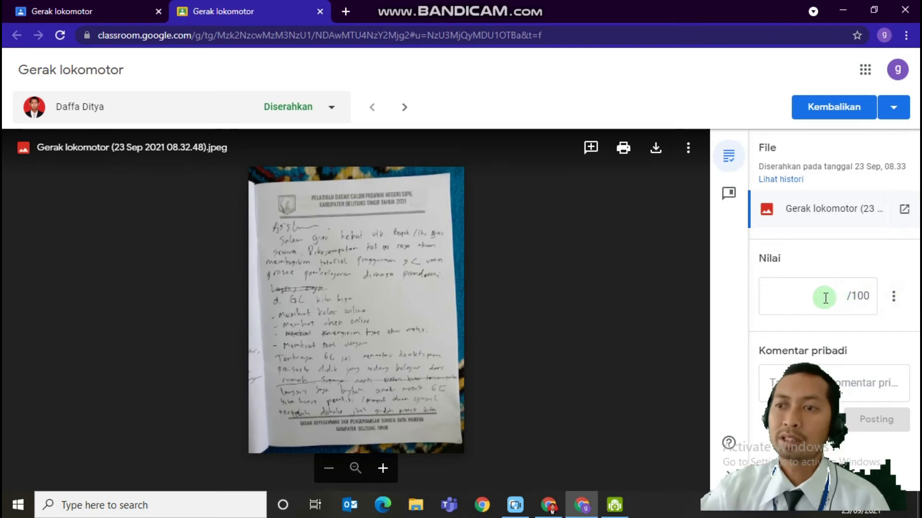
Grade the student's Gerak lokomotor submission 90 out of 100
click(821, 276)
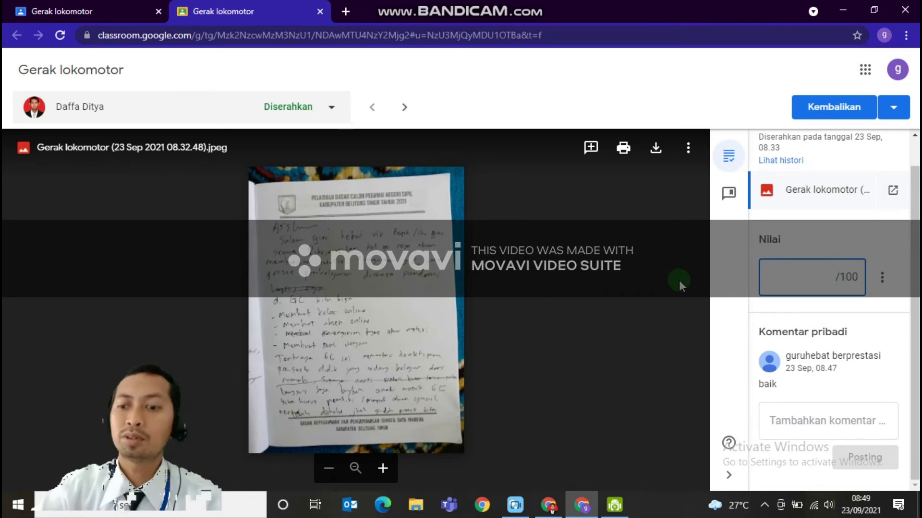
text(90)
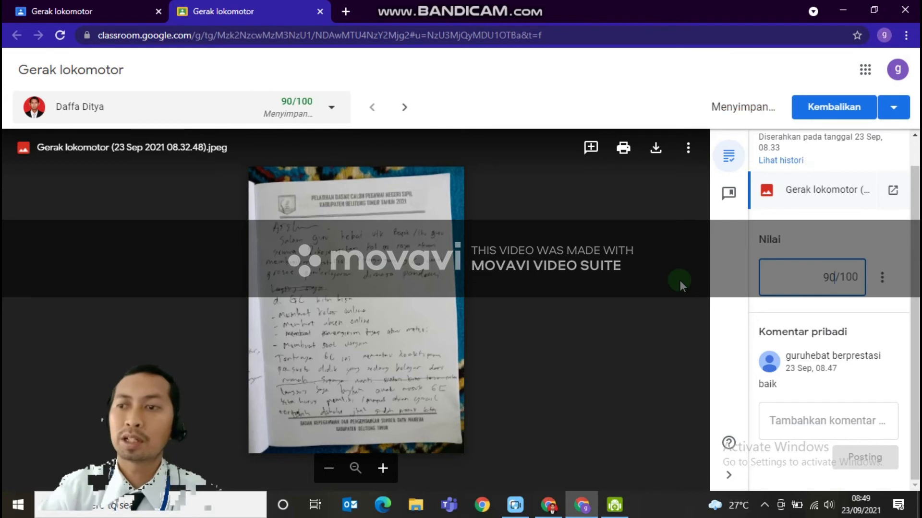
click(798, 411)
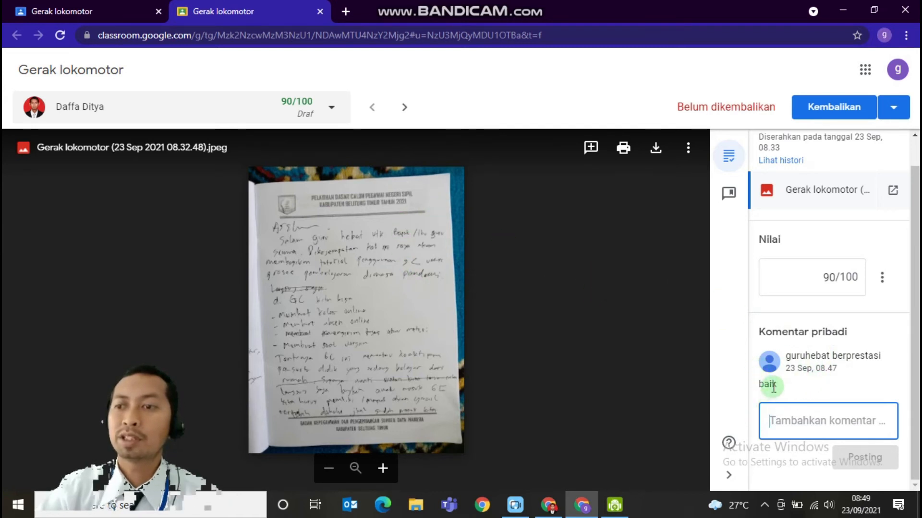
double_click(767, 384)
click(775, 414)
double_click(761, 384)
click(775, 425)
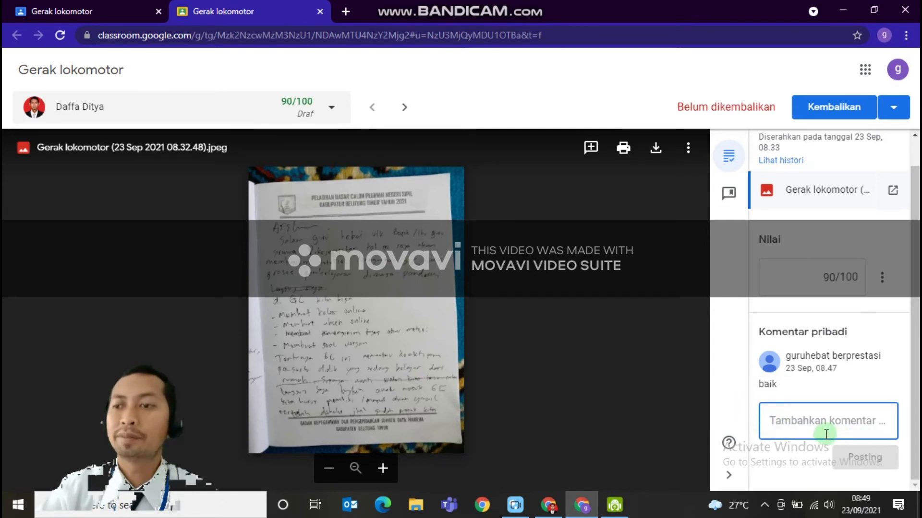
click(872, 458)
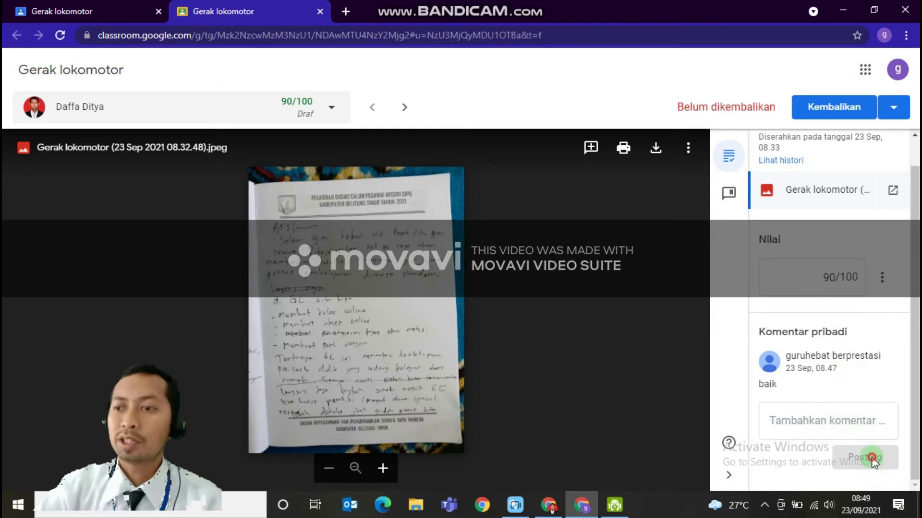
Return the graded Gerak lokomotor submission to the student and go back to the assignment's student work page
click(827, 112)
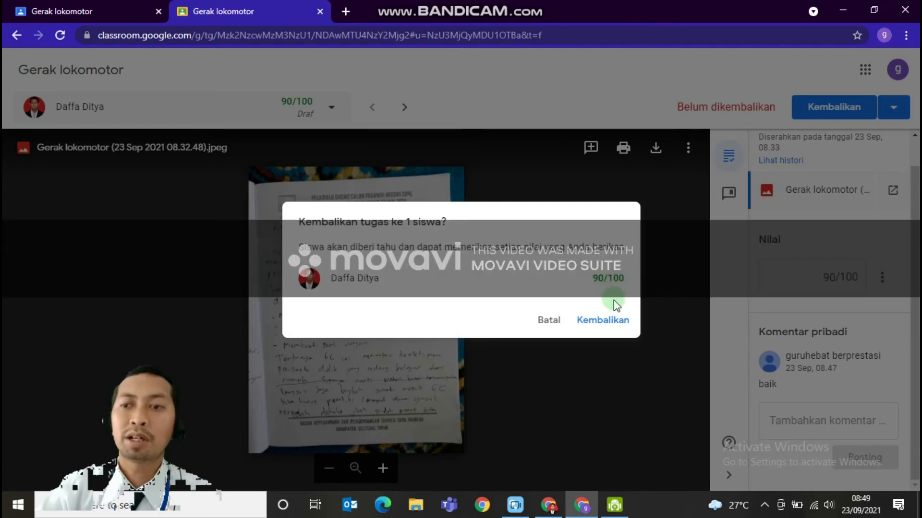
click(606, 326)
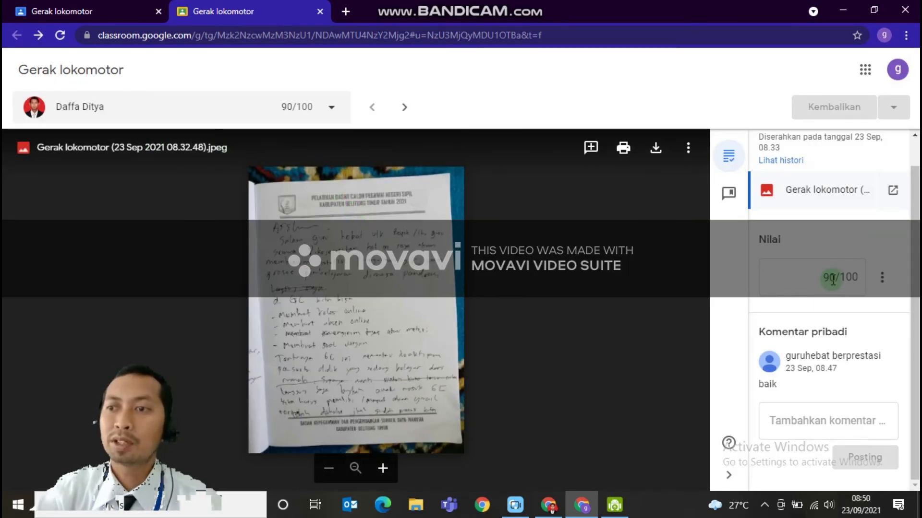
click(81, 14)
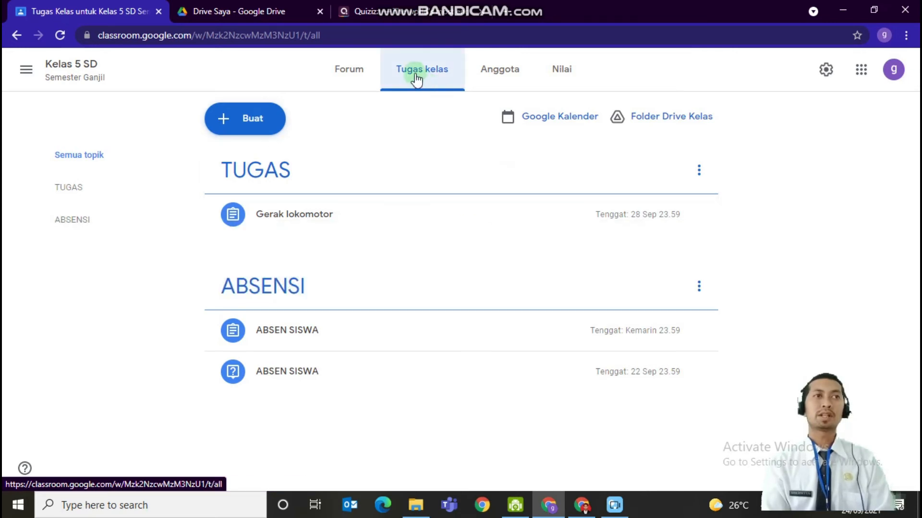
click(375, 12)
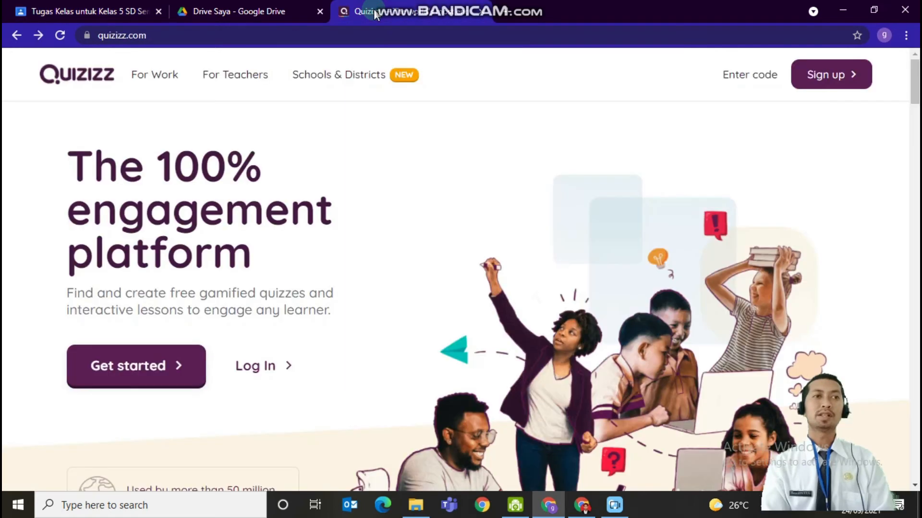
click(91, 6)
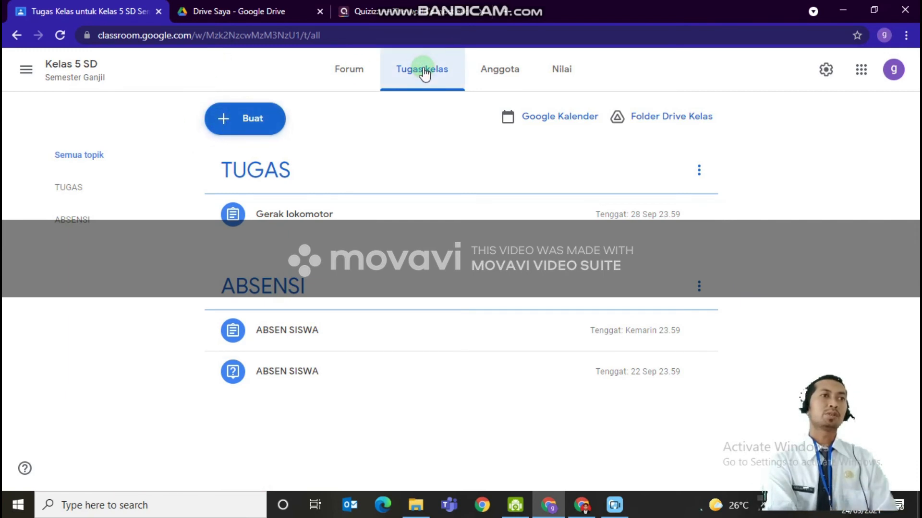
Start a new assignment (Tugas) in the Kelas 5 SD classwork and title it "ULANGAN HARIAN PJOK"
click(233, 118)
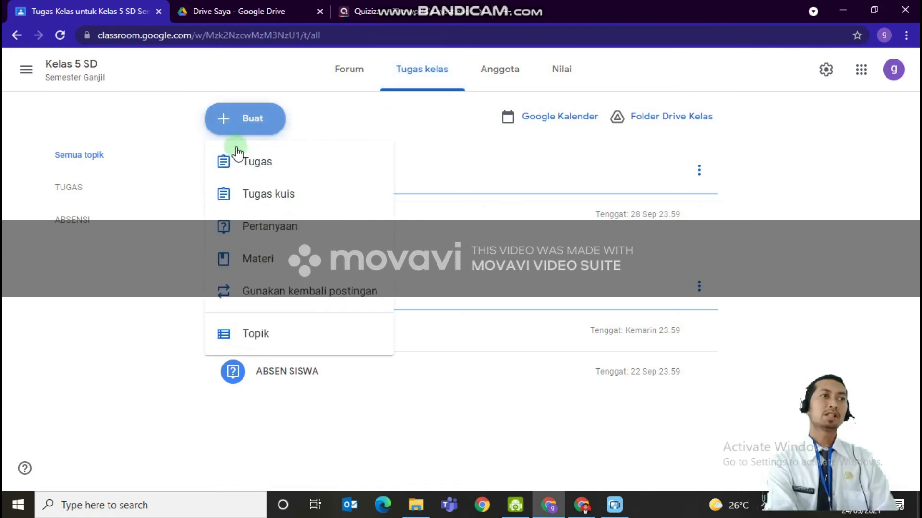
click(244, 168)
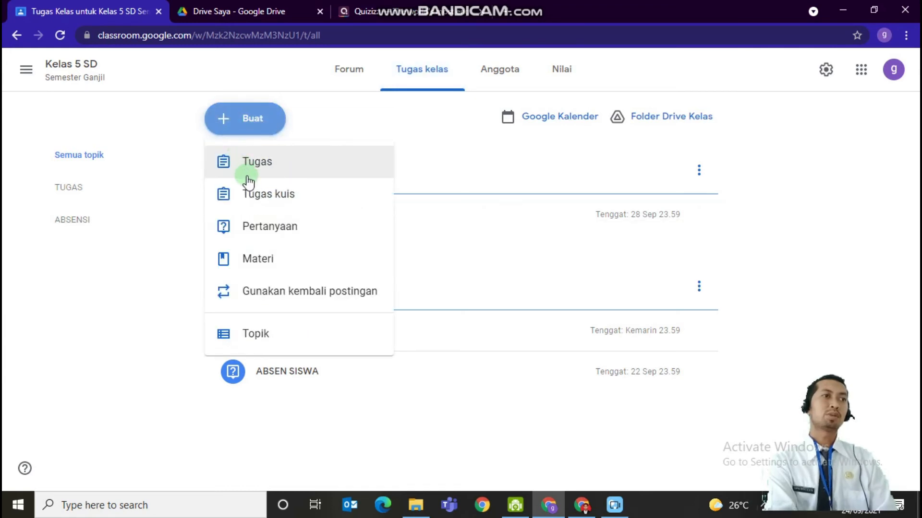
click(249, 174)
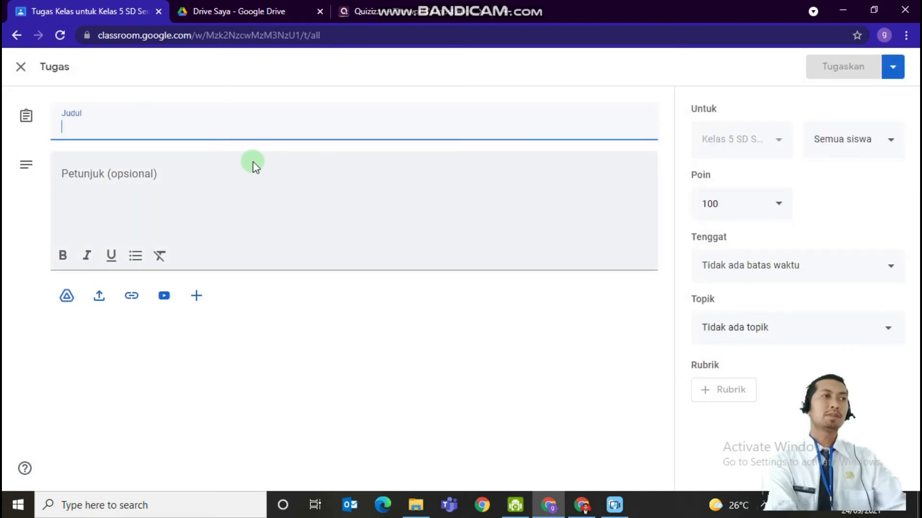
text(ULA)
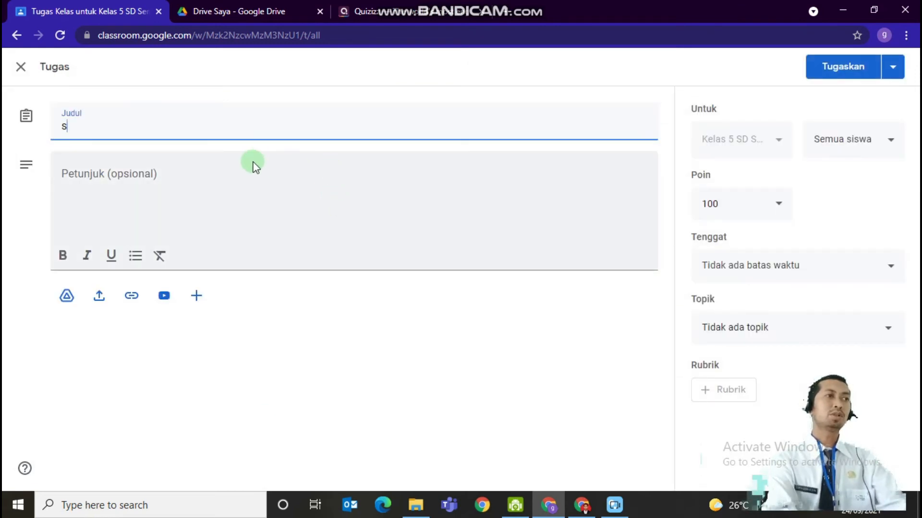
text(NGAN HARIAN PJOK)
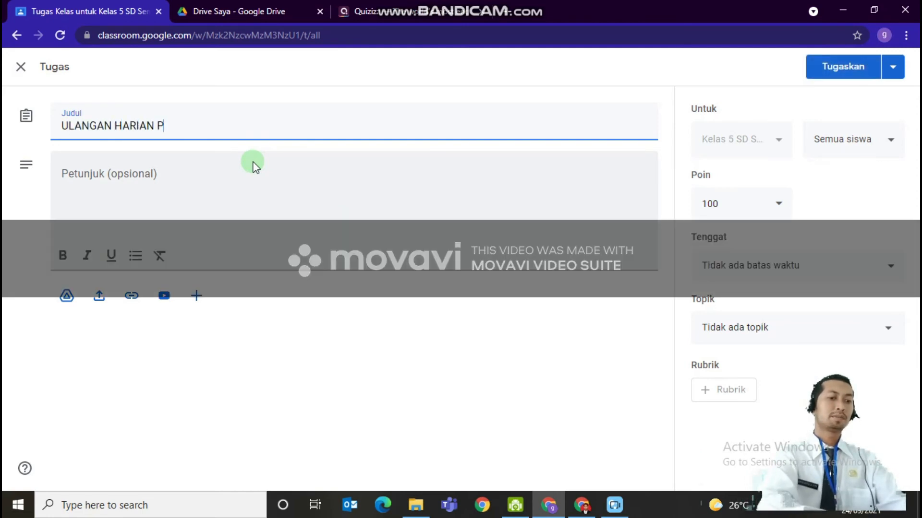
Enter the instructions "Silahkan anak-anak menjawab soal berikut" for the ULANGAN HARIAN PJOK assignment
click(110, 200)
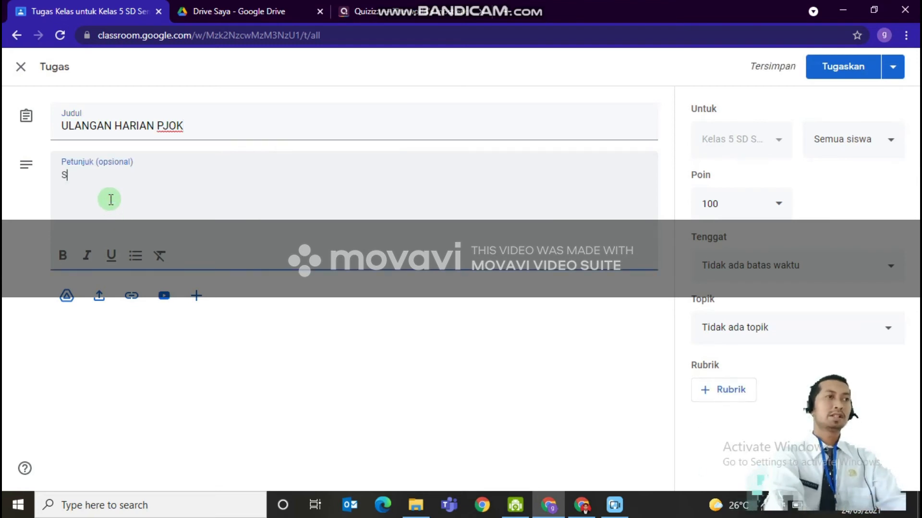
text(Silahkan anak-a)
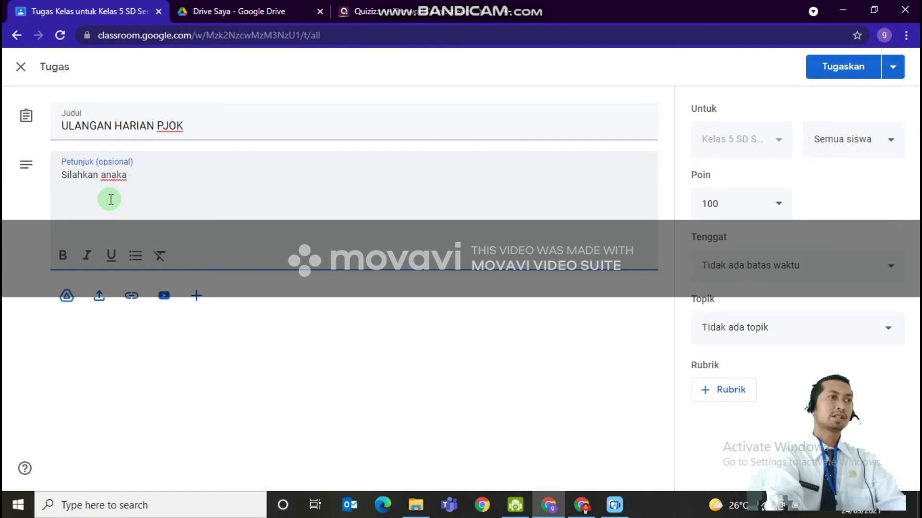
text(nak menjawab soal berikut)
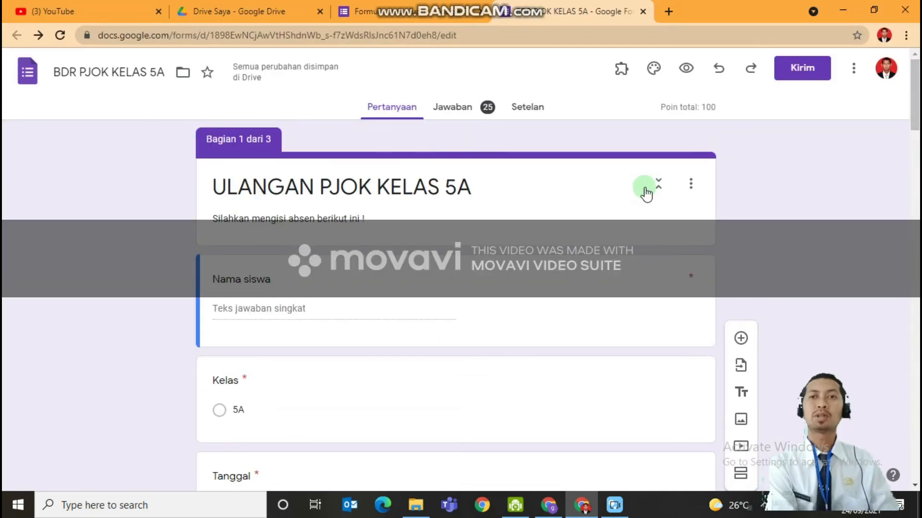
Review the question sections of the BDR PJOK KELAS 5A form, including the vaulting box question and its answer options
drag(916, 96, 915, 120)
scroll(357, 205, down, 12)
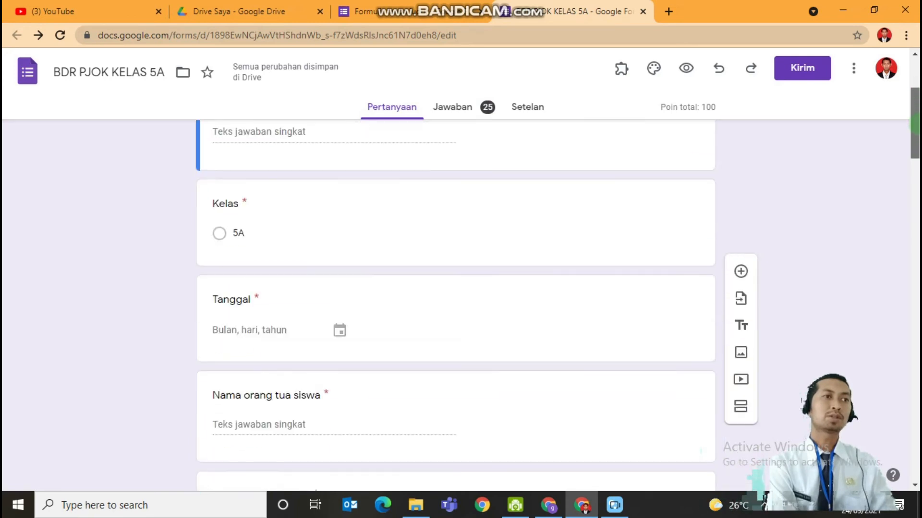
click(357, 205)
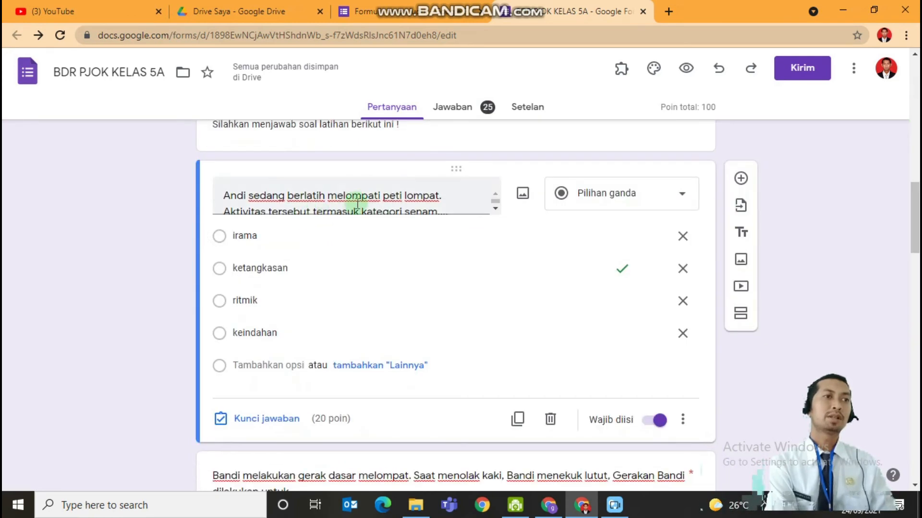
triple_click(390, 197)
double_click(282, 268)
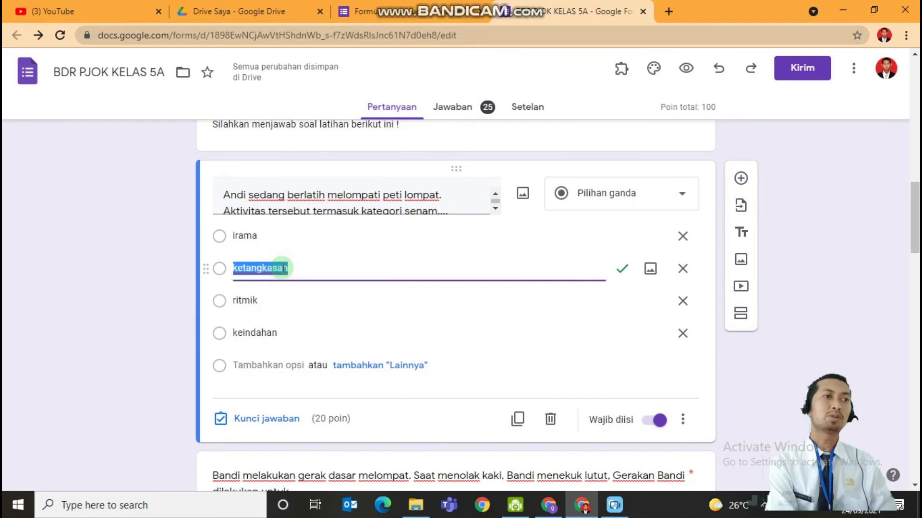
click(786, 301)
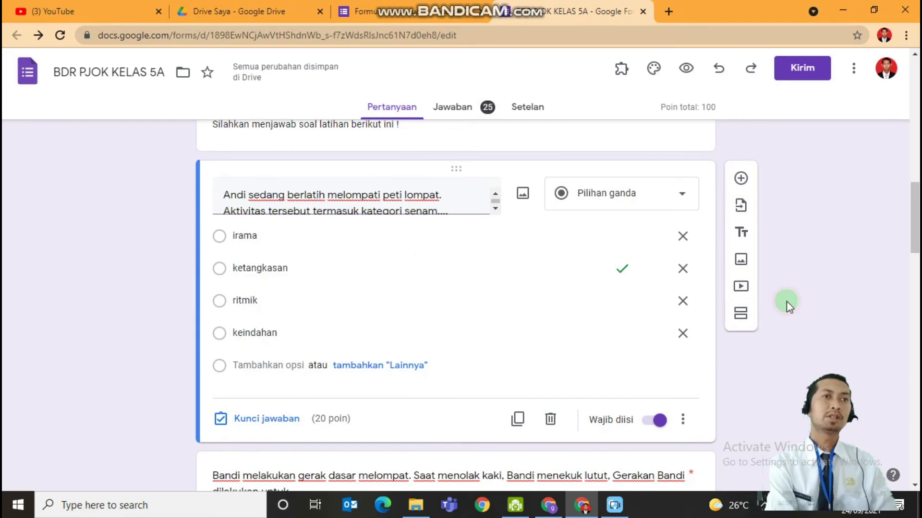
Check the form's quiz settings and look through its remaining multiple-choice questions
click(530, 113)
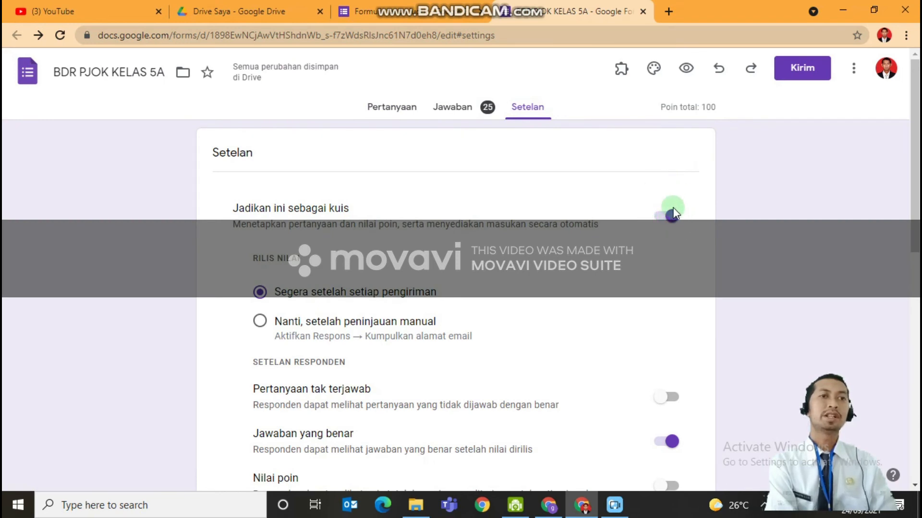
click(398, 117)
drag(914, 115, 915, 235)
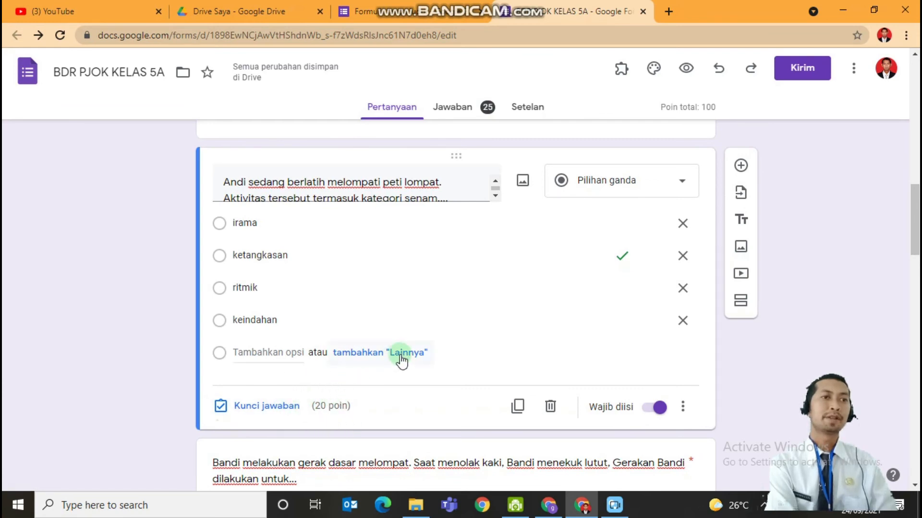
drag(915, 248, 915, 310)
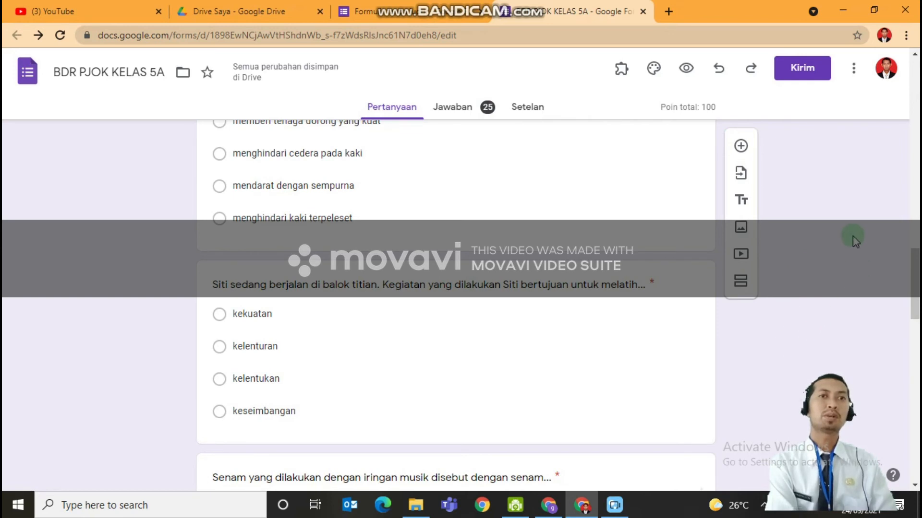
Copy the form's response link in shortened URL form
click(797, 75)
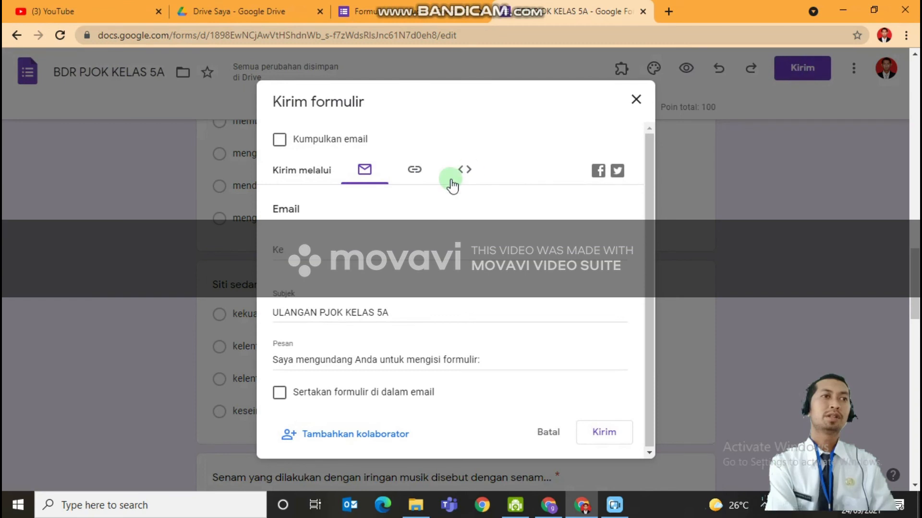
click(411, 177)
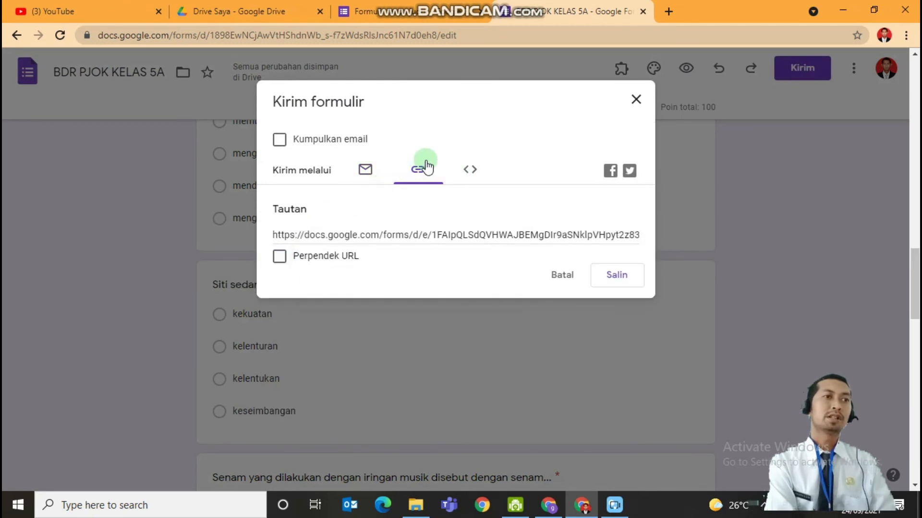
click(278, 258)
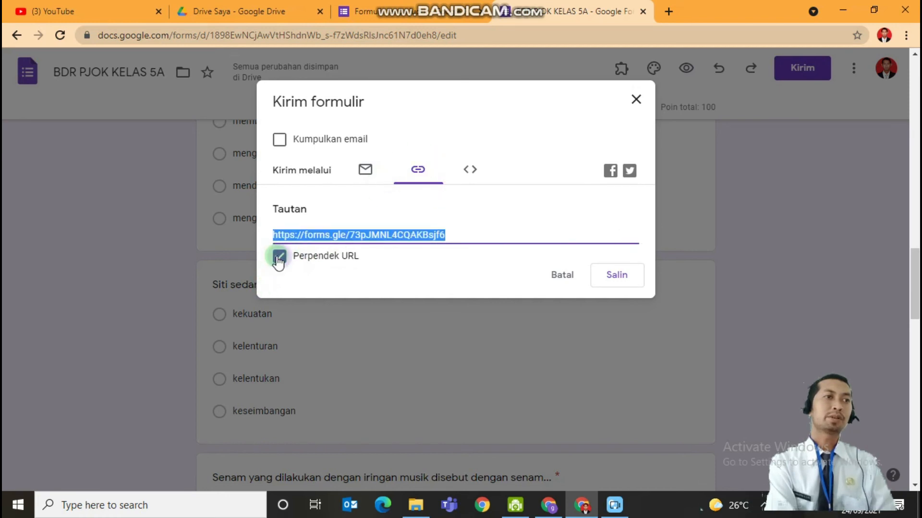
click(621, 276)
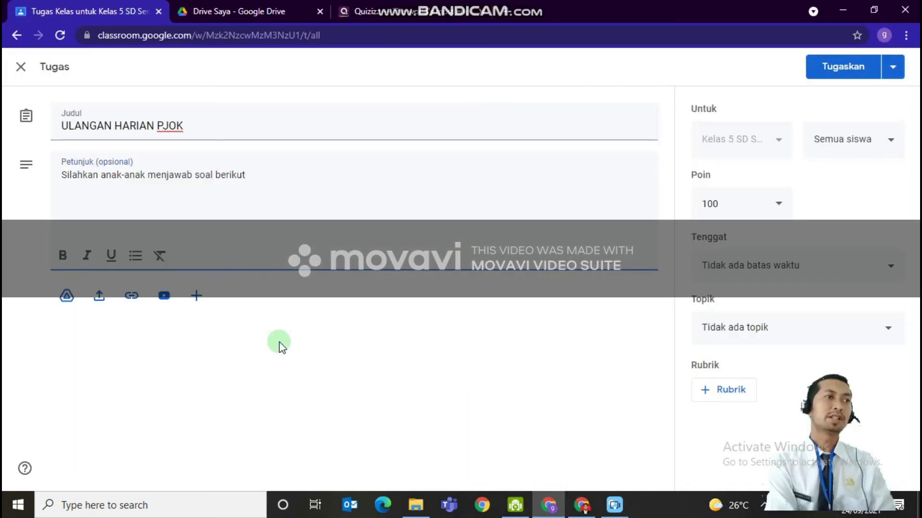
Attach the copied form link to the ULANGAN HARIAN PJOK assignment in Google Classroom
click(132, 298)
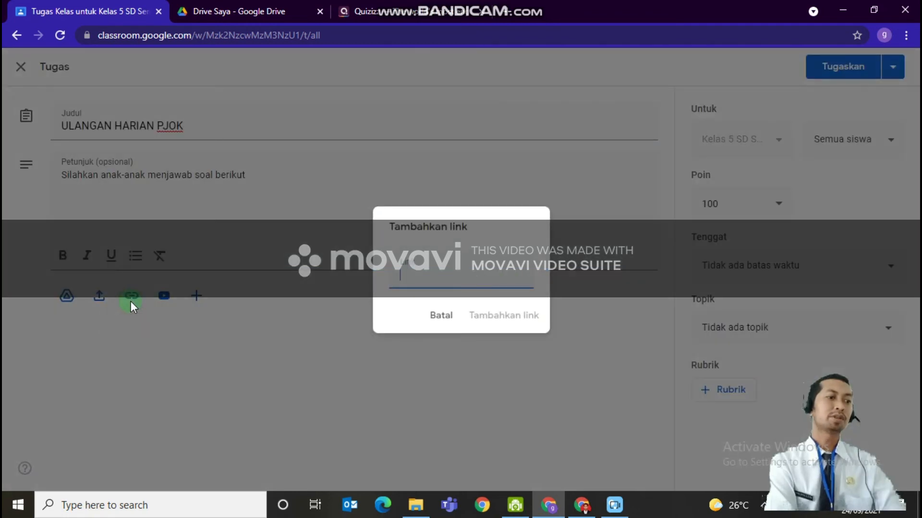
right_click(394, 276)
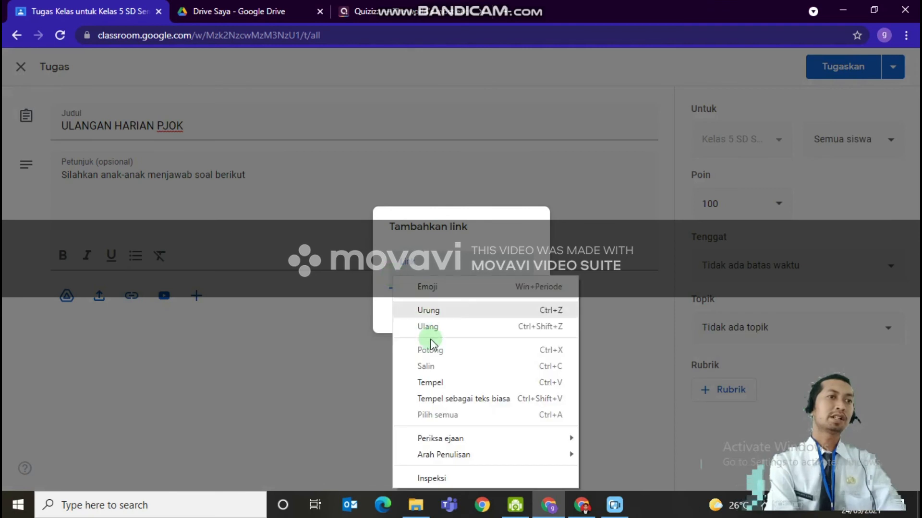
click(451, 380)
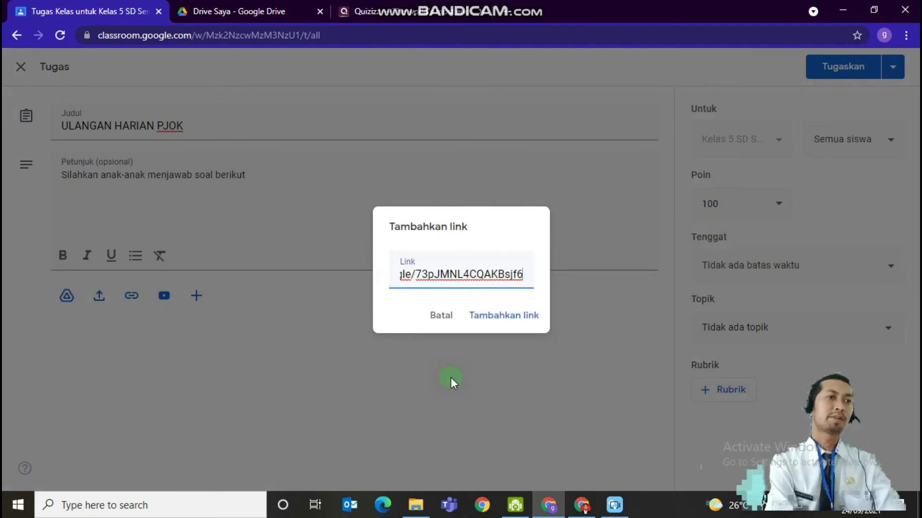
click(505, 319)
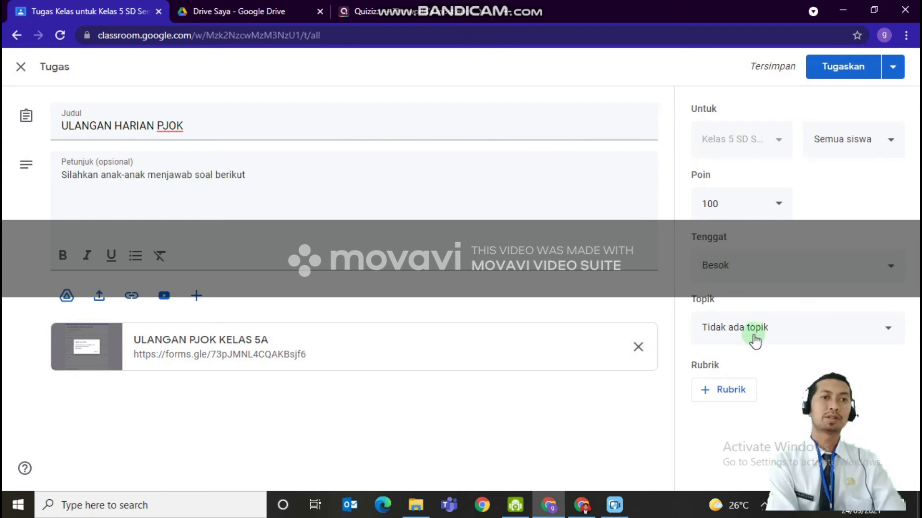
Assign ULANGAN HARIAN PJOK to the class with the due date Besok and the topic TUGAS
click(755, 341)
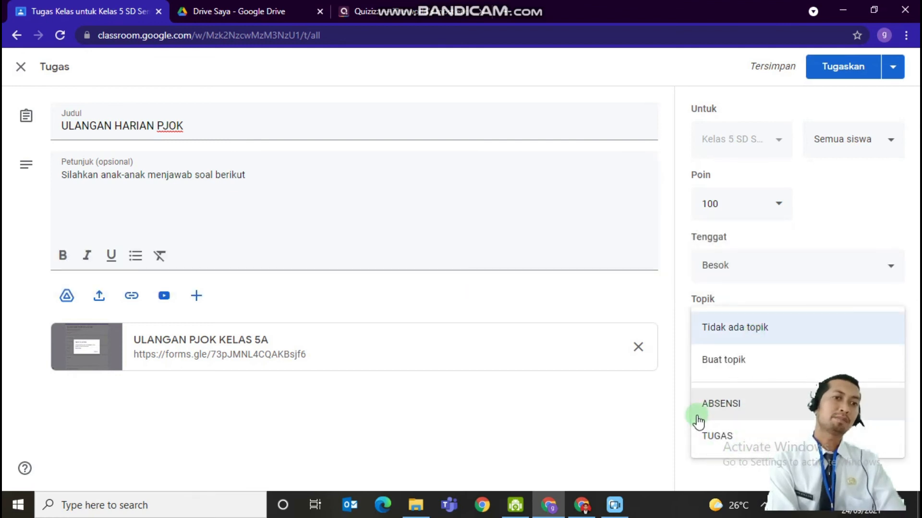
click(723, 446)
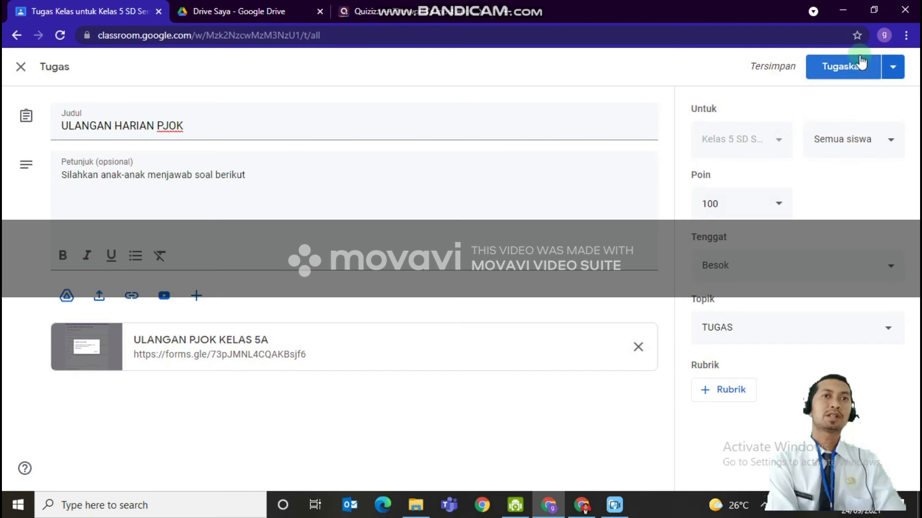
click(853, 61)
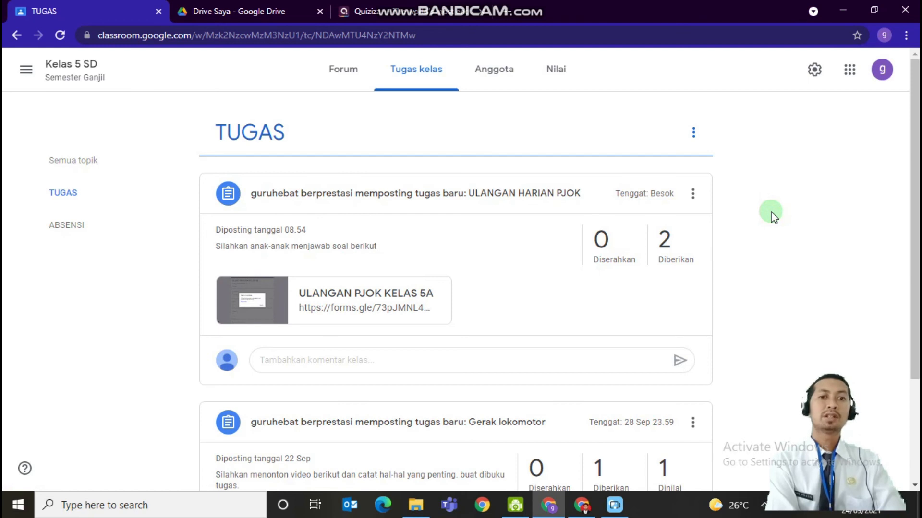
Switch to Quizizz and sign up for a school (Sekolah) account as a teacher (Guru)
scroll(667, 127, down, 1)
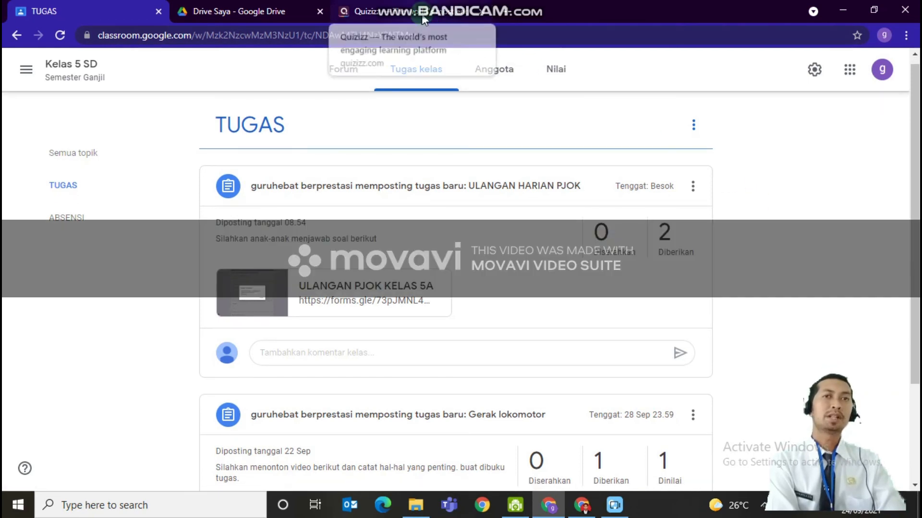
click(423, 17)
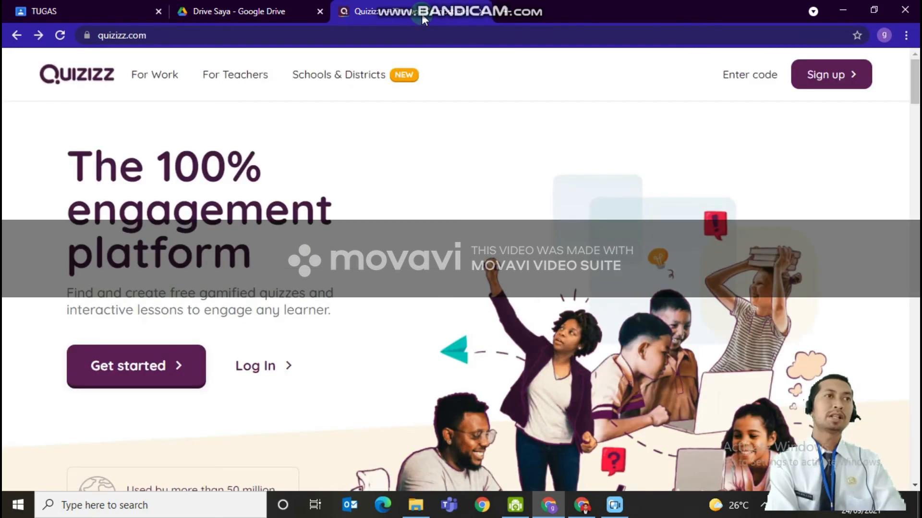
click(161, 36)
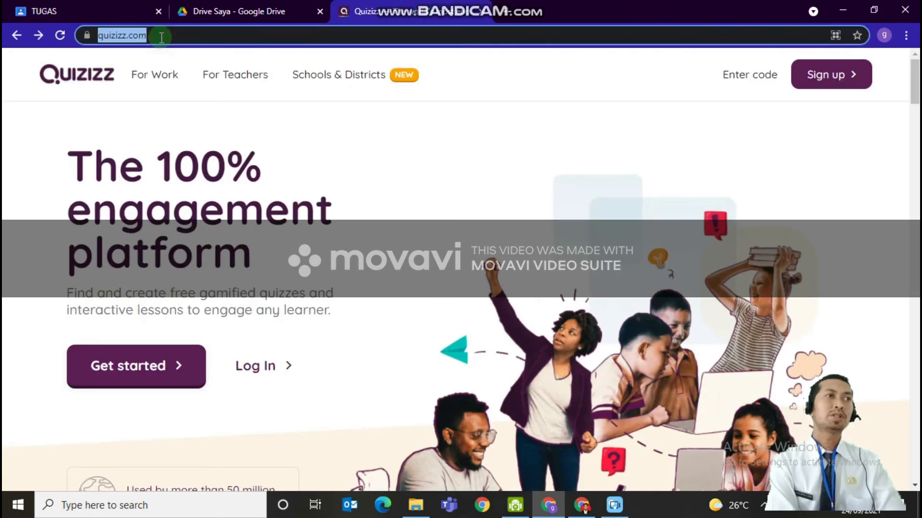
click(871, 181)
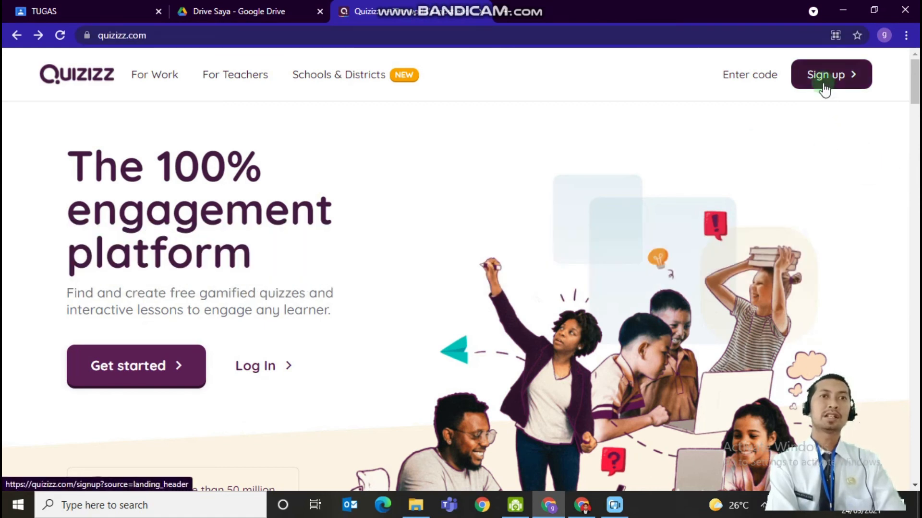
click(824, 86)
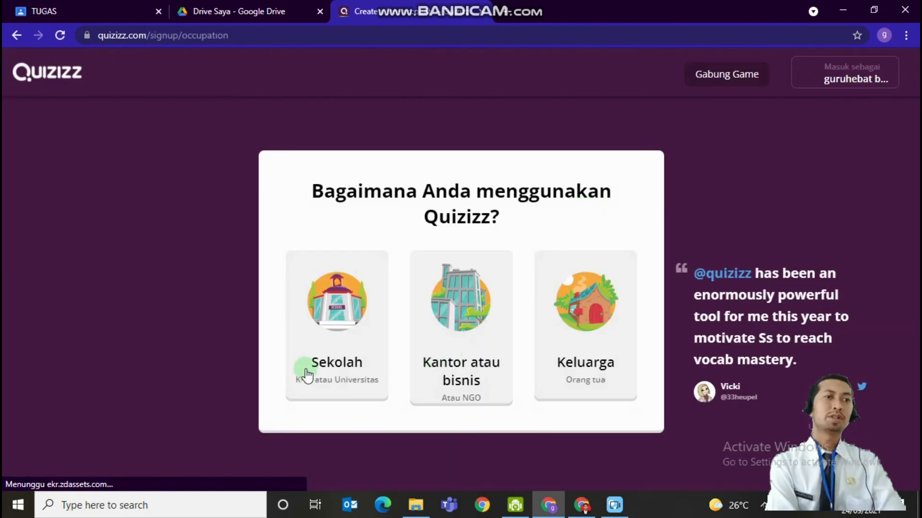
click(323, 351)
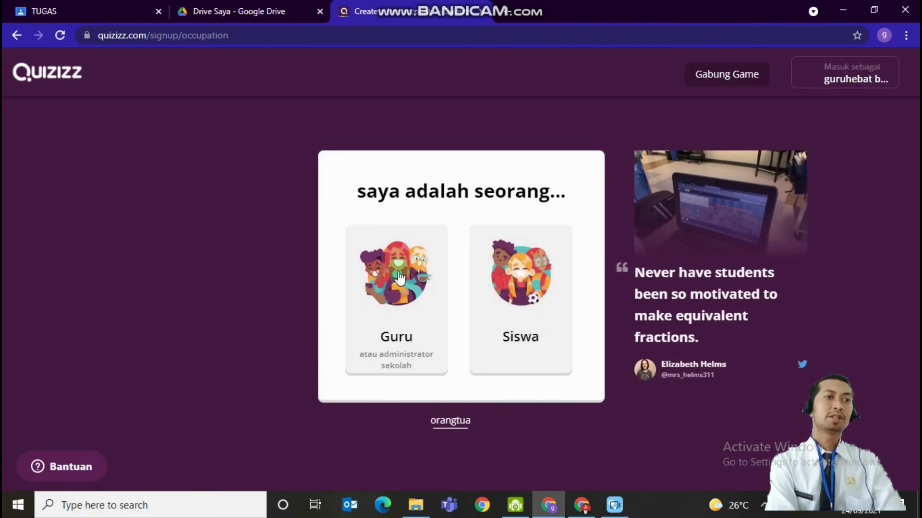
click(397, 303)
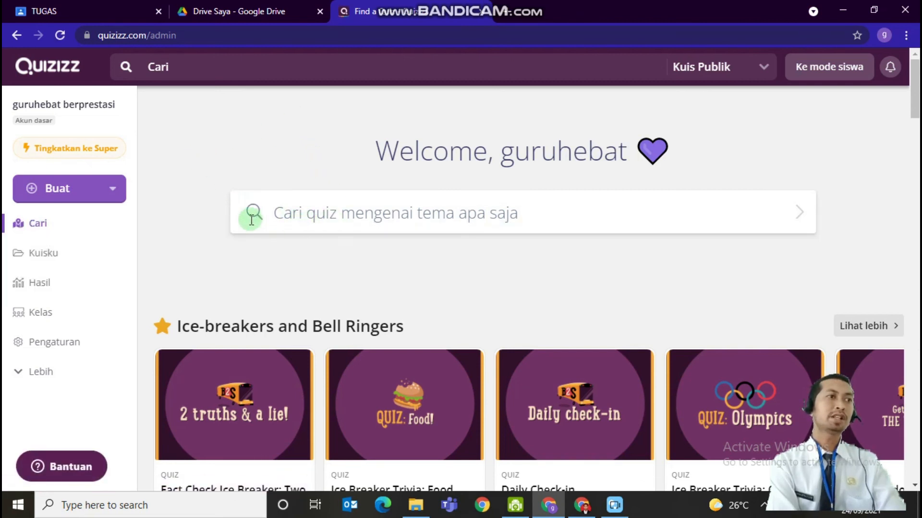
Search the public quizzes for "pjok kelas 5 sd" and open the PJOK kelas 5 SD SARIPUTRA quiz
click(310, 217)
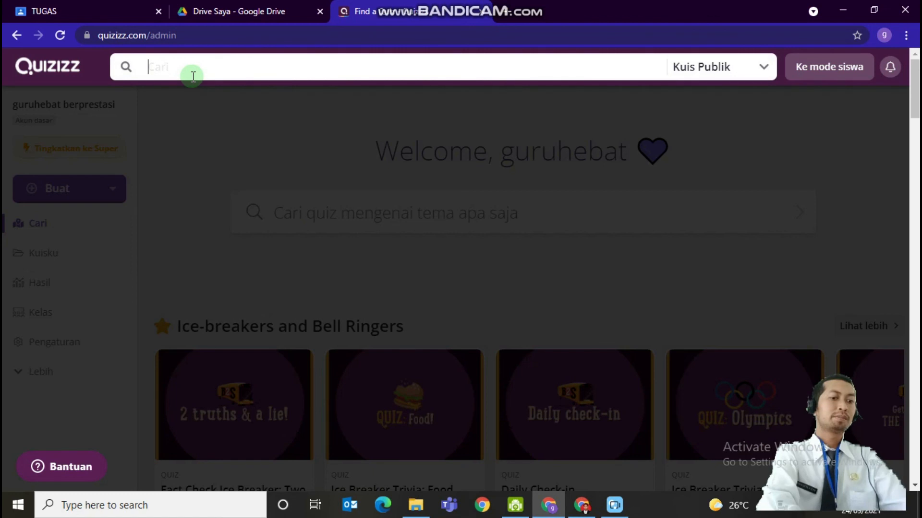
text(o)
key(BackSpace)
text(pjok kelas)
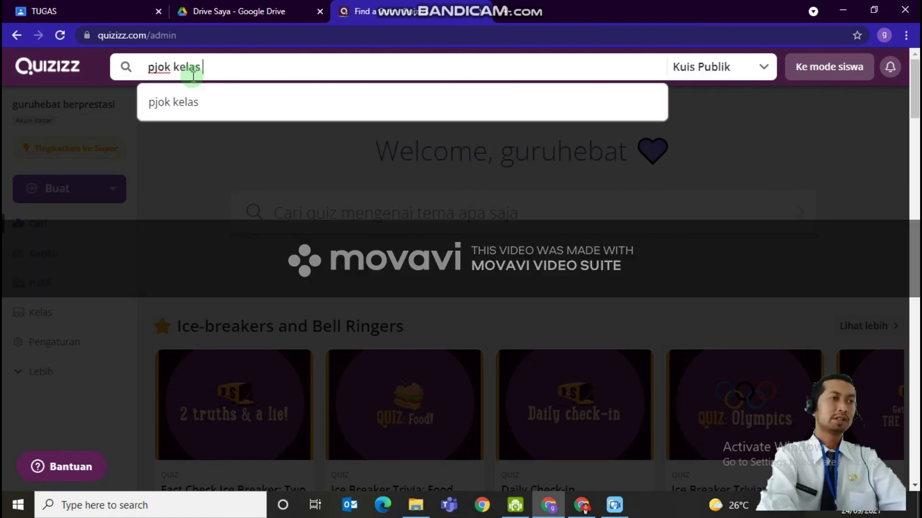
key(Return)
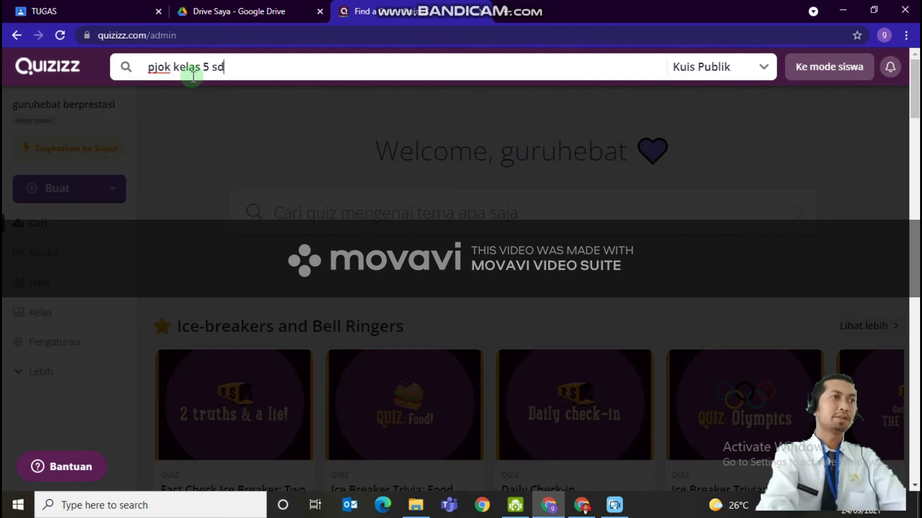
key(Return)
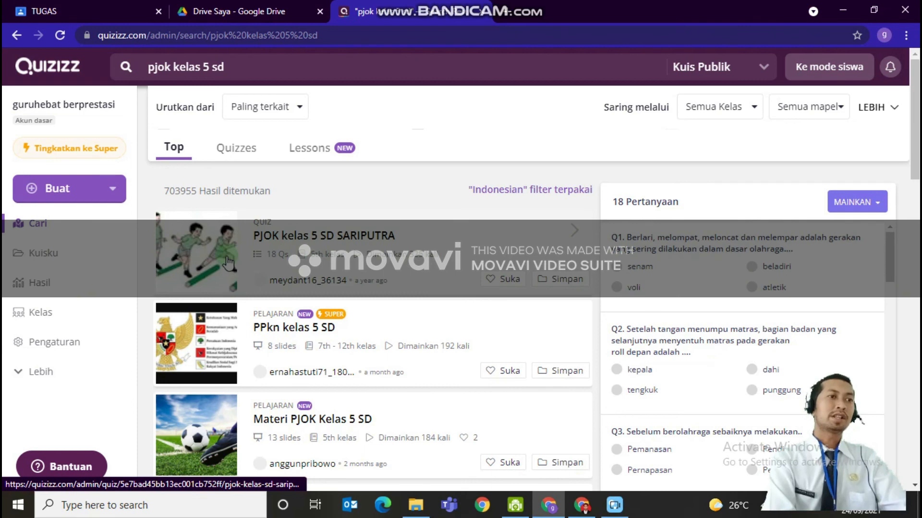
click(228, 263)
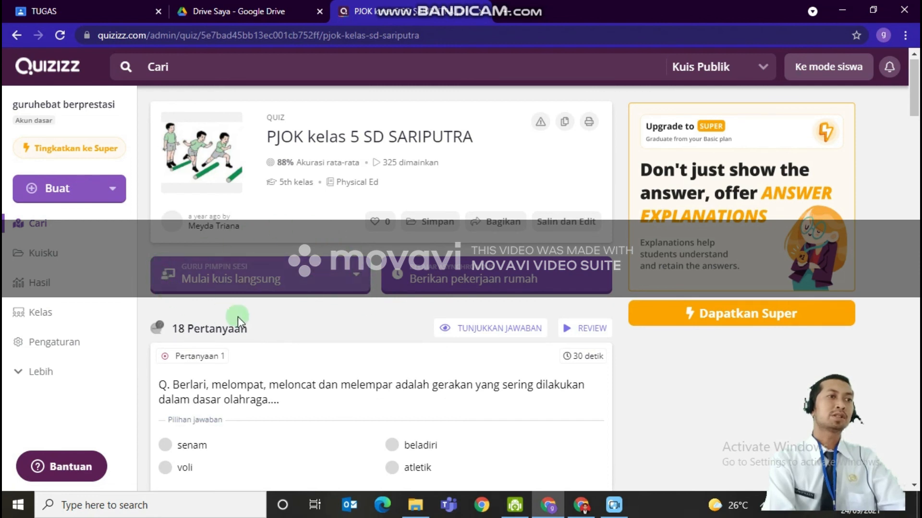
Set up a live session of the PJOK kelas 5 SD SARIPUTRA quiz in Klasik mode
click(344, 279)
click(297, 348)
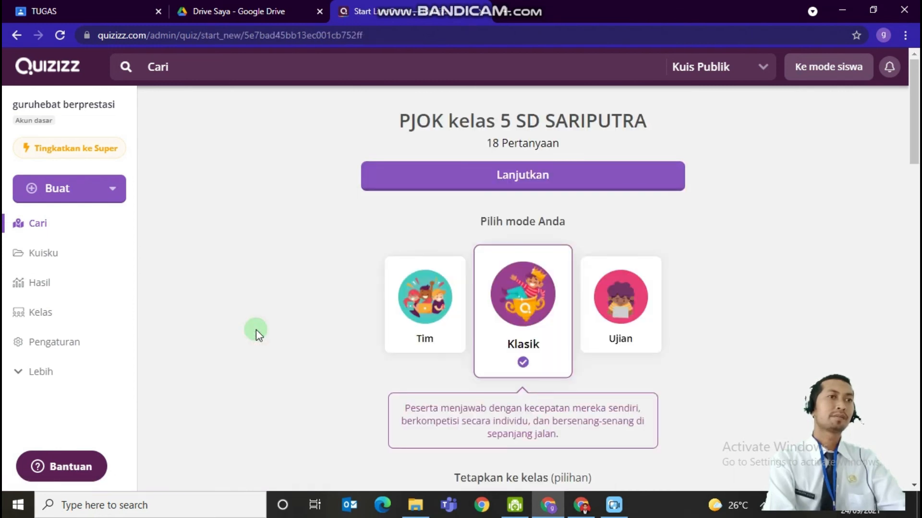
click(531, 183)
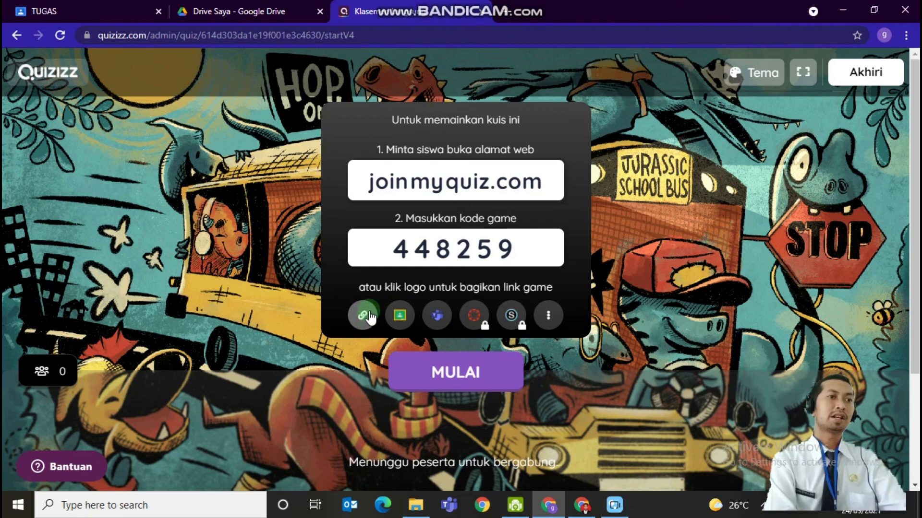
Copy the quiz's game link and go back to the Kelas 5 SD classwork page in Google Classroom
click(363, 326)
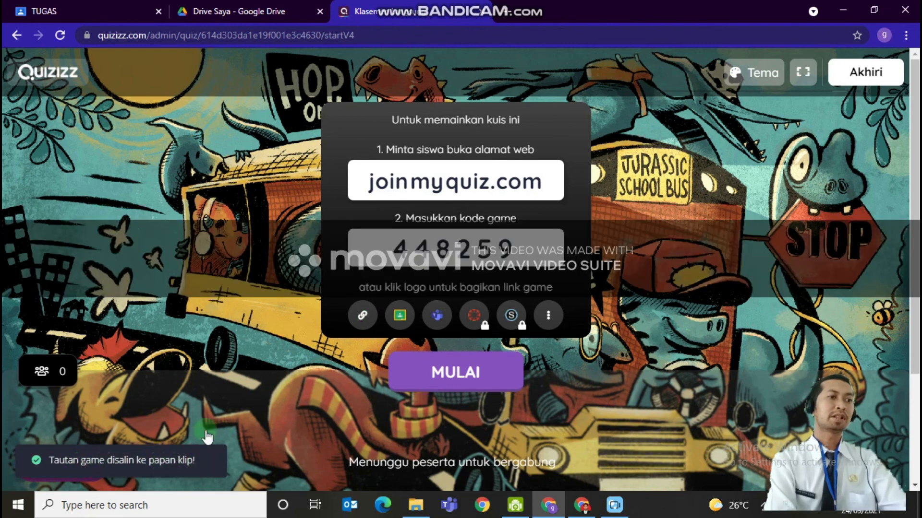
click(62, 10)
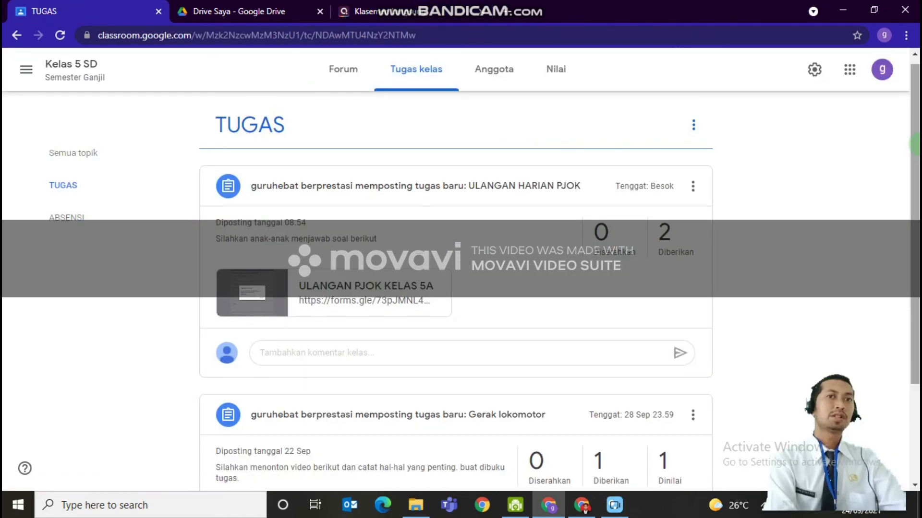
scroll(915, 144, up, 1)
click(455, 61)
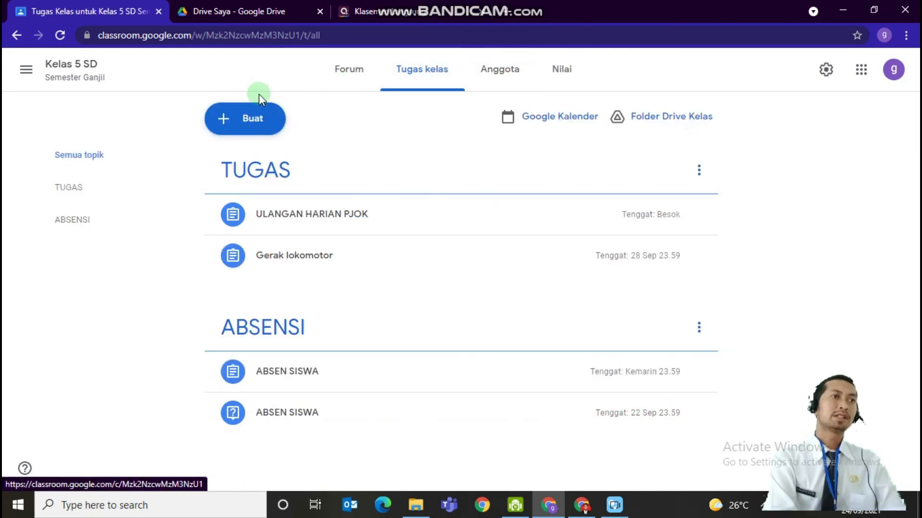
Create a new quiz assignment (Tugas kuis) for Kelas 5 SD and remove its Blank Quiz form attachment
click(249, 121)
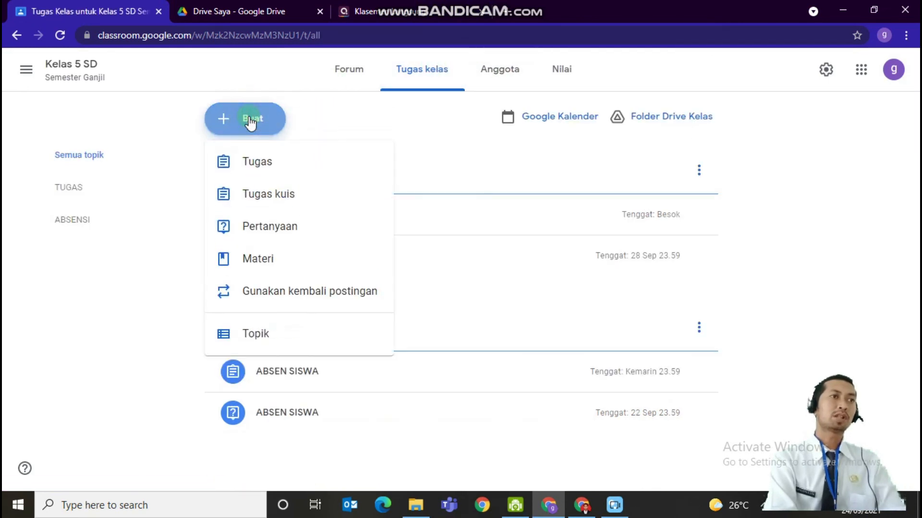
click(260, 197)
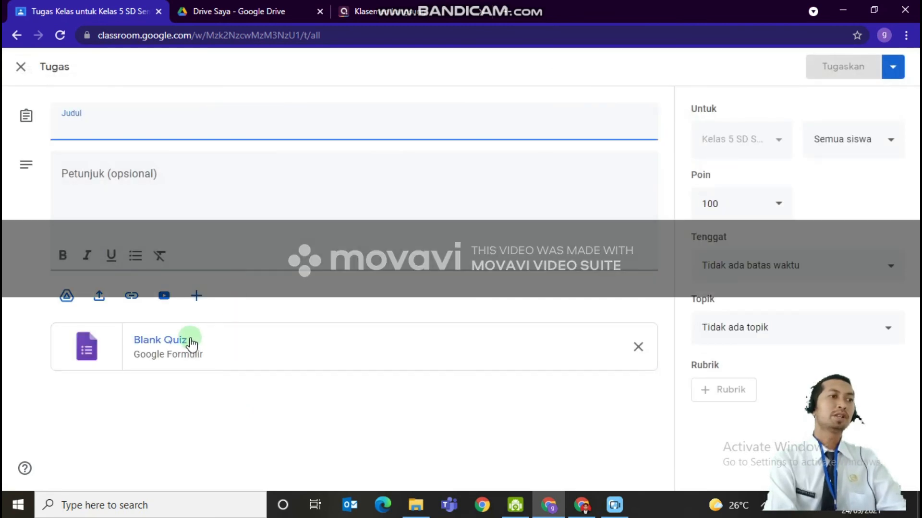
click(122, 189)
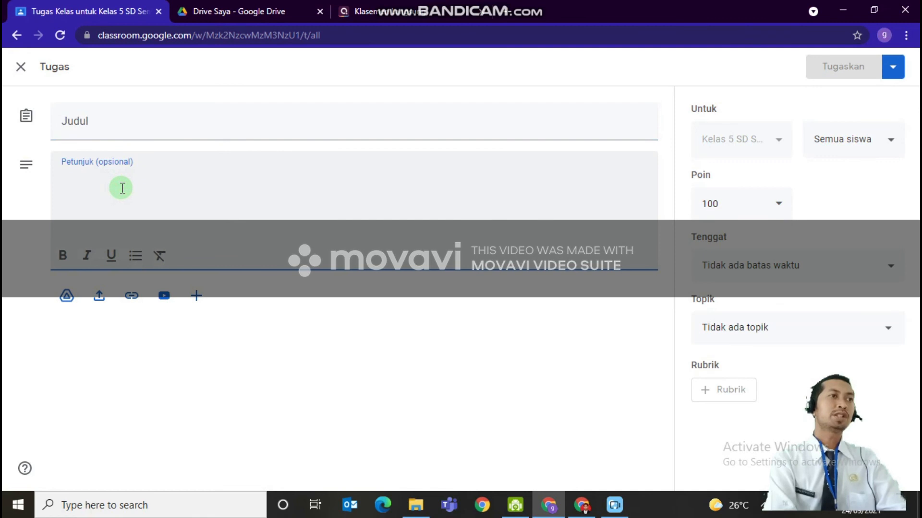
Attach the copied Quizizz game link to the assignment, check it against the game code in the Quizizz lobby, and return to the assignment
click(132, 296)
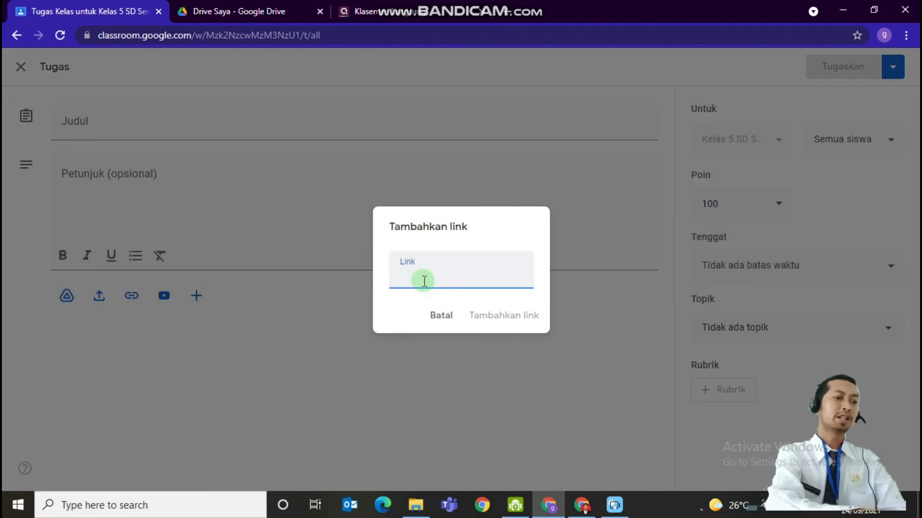
key(ctrl+v)
click(513, 321)
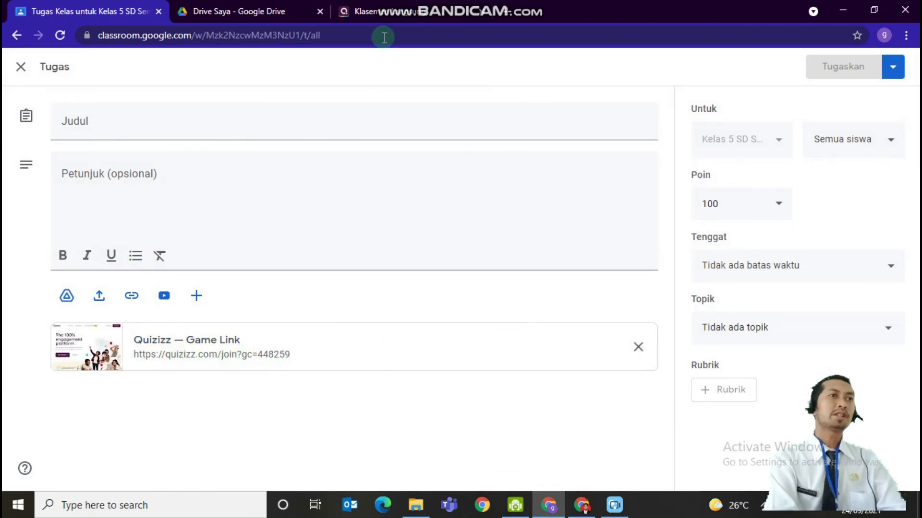
click(385, 15)
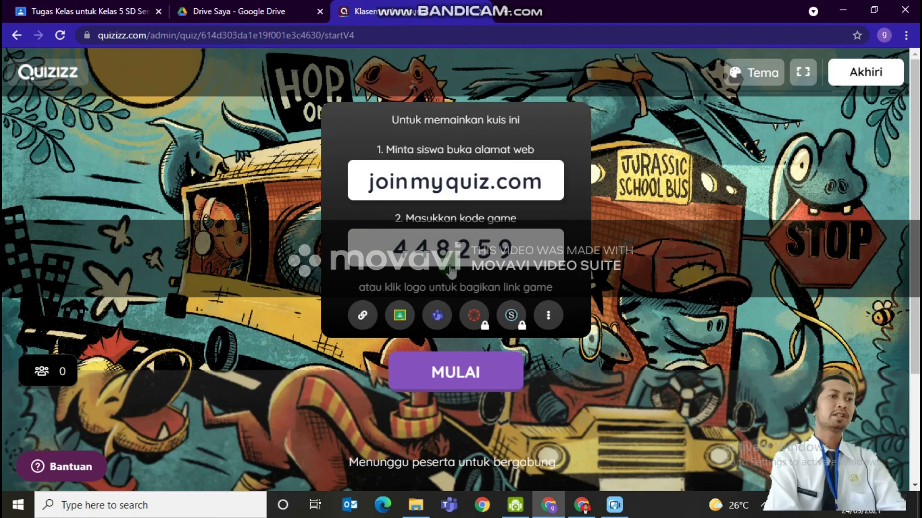
click(131, 11)
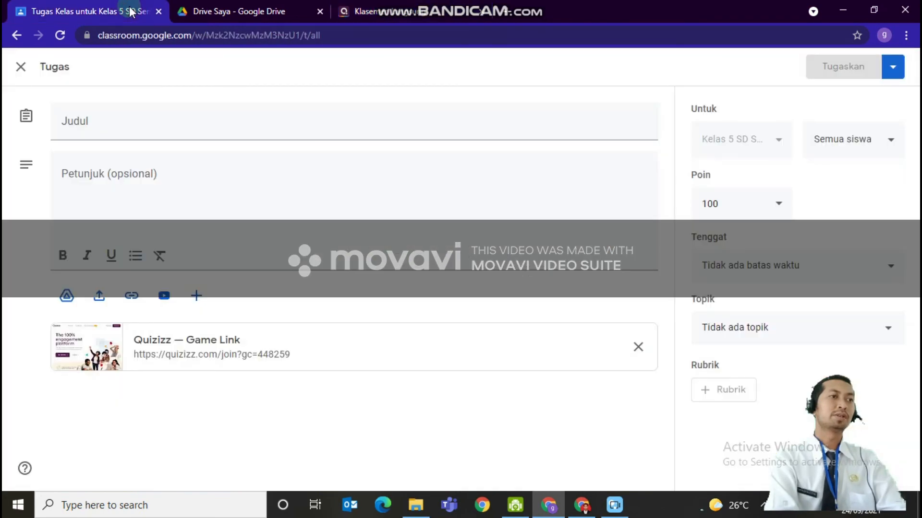